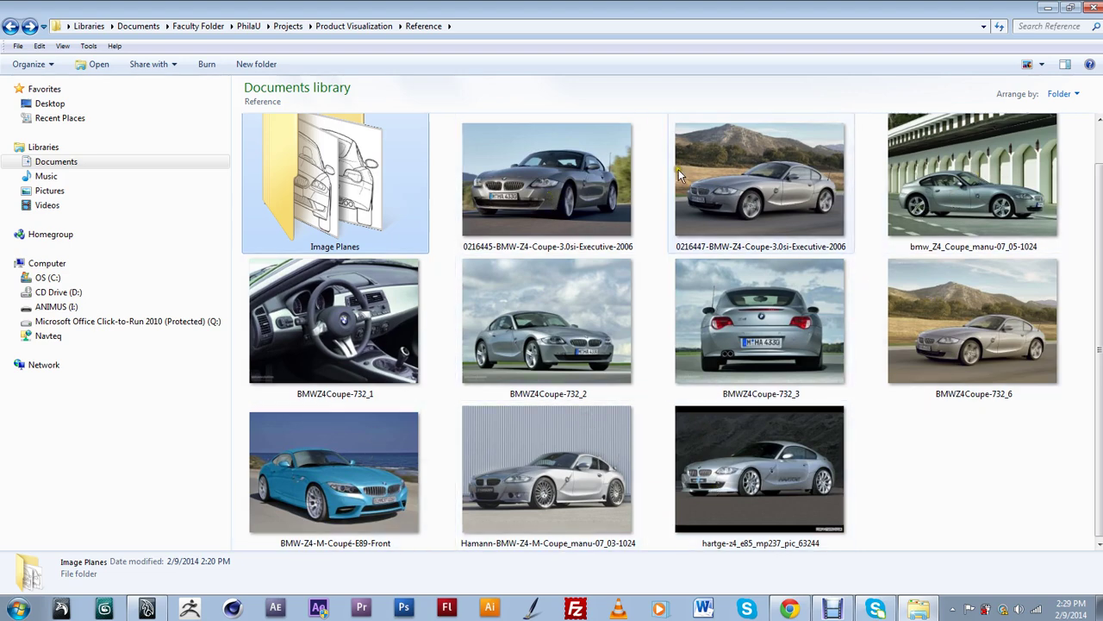
Step: View the reference photo 0216447-BMW-Z4-Coupe-3.0si-Executive-2006 at full window size and close it
double_click(756, 175)
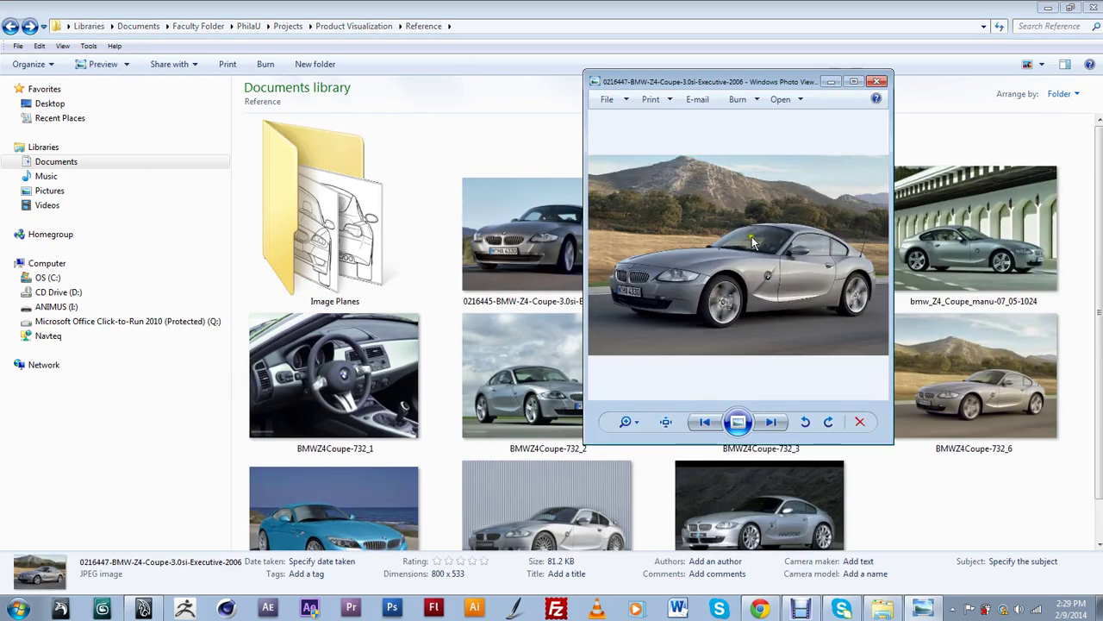
left_click(853, 81)
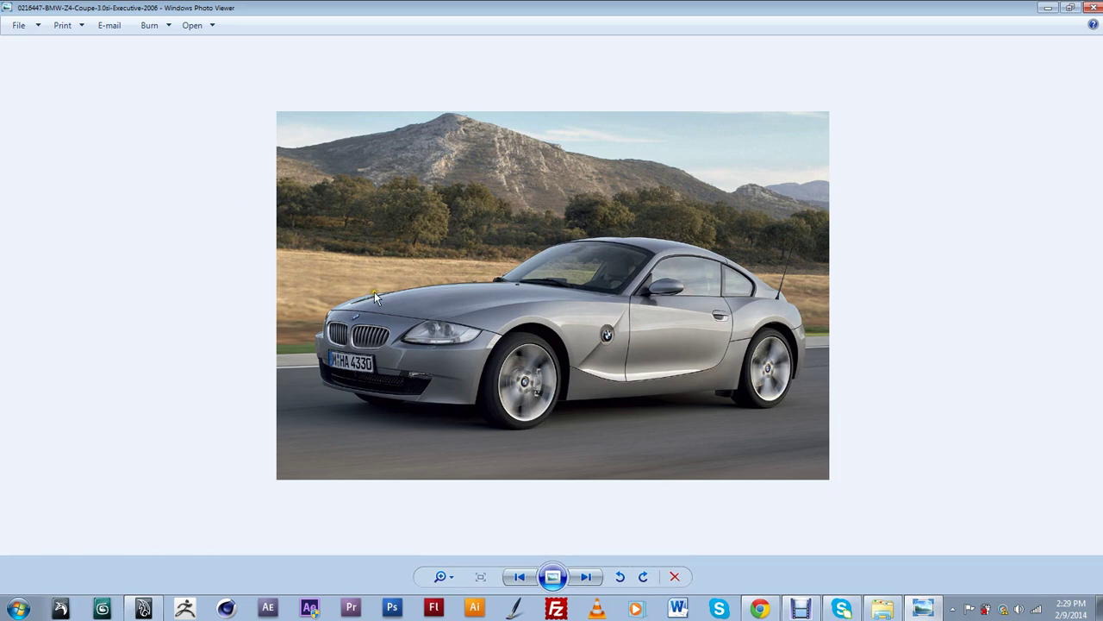
left_click(1092, 7)
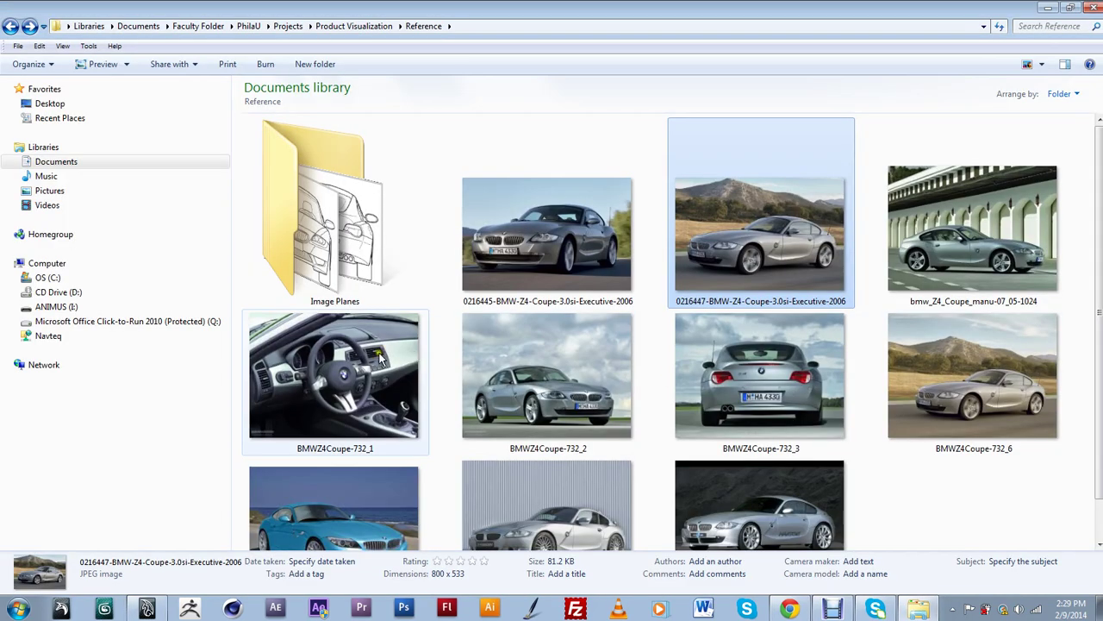
Step: Open the Image Planes folder, view the combined blueprint bmw-z4-m-e85 and close it
double_click(384, 220)
double_click(526, 217)
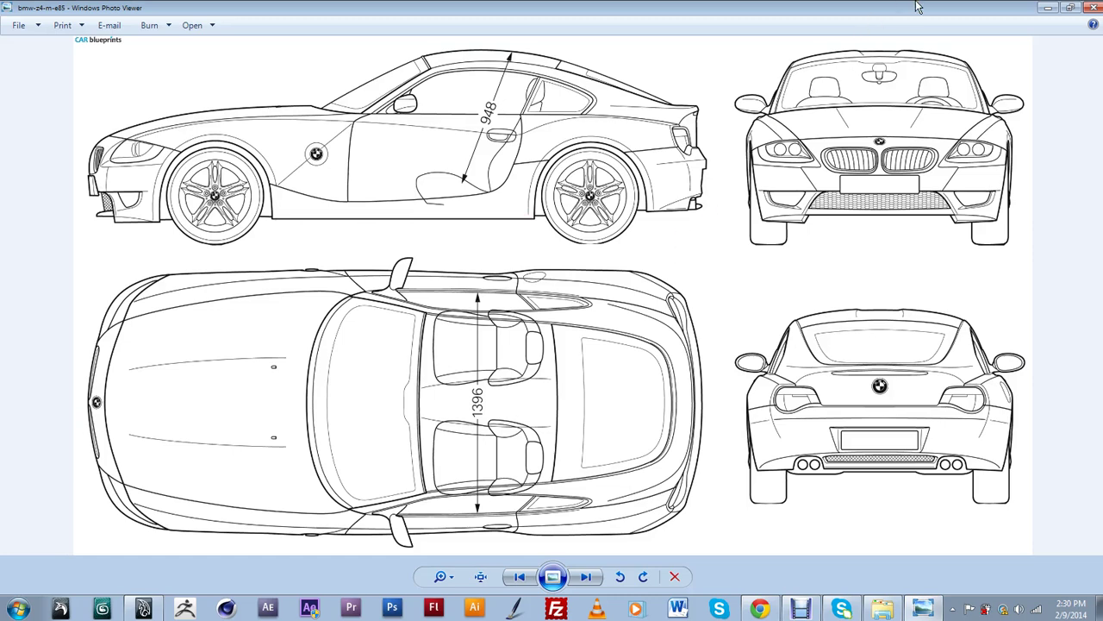
left_click(1092, 9)
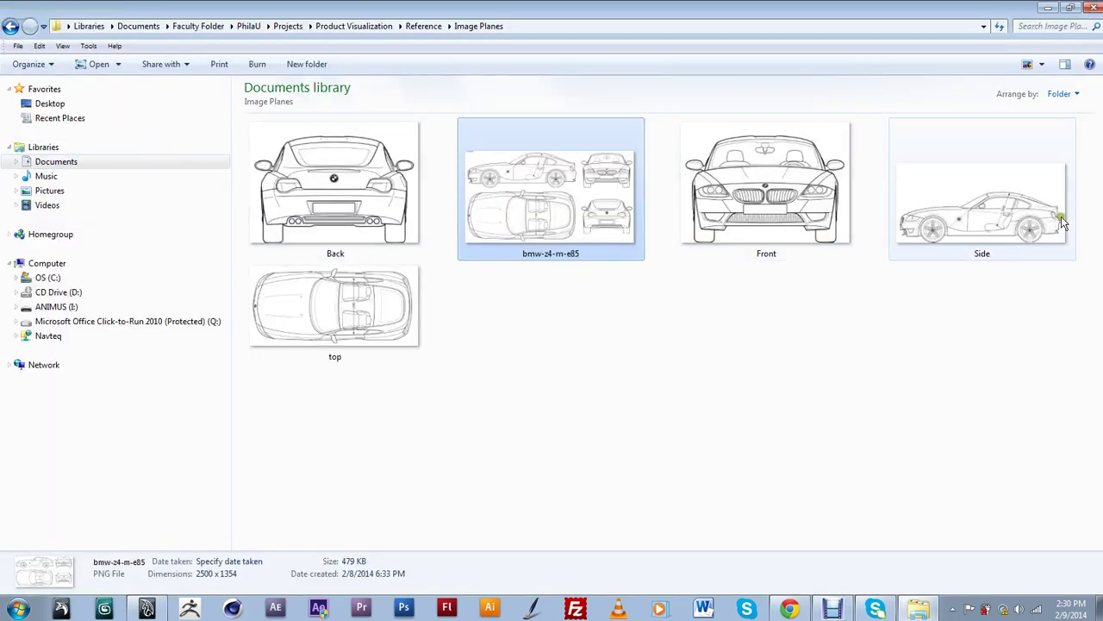
Step: Check the separate blueprint images, viewing the Side drawing and closing it
left_click(338, 178)
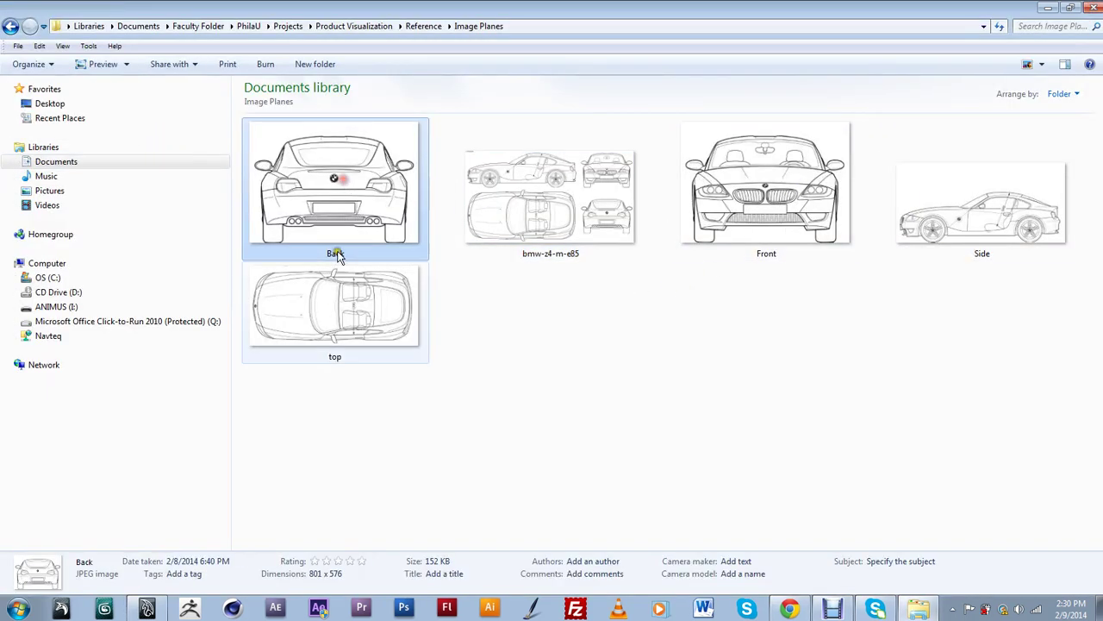
double_click(987, 202)
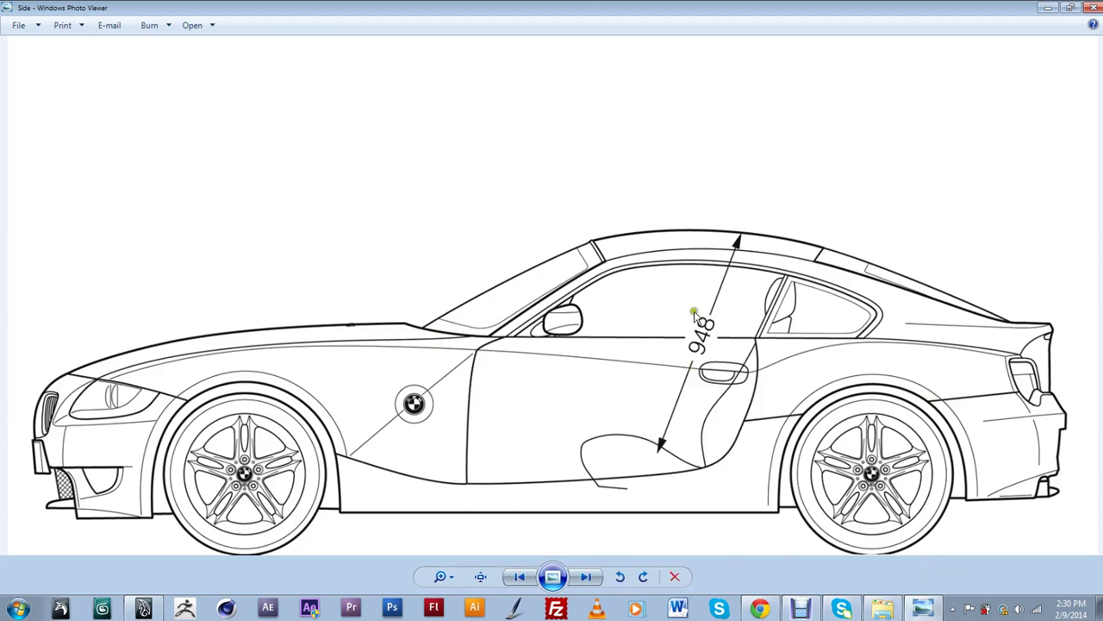
left_click(1097, 8)
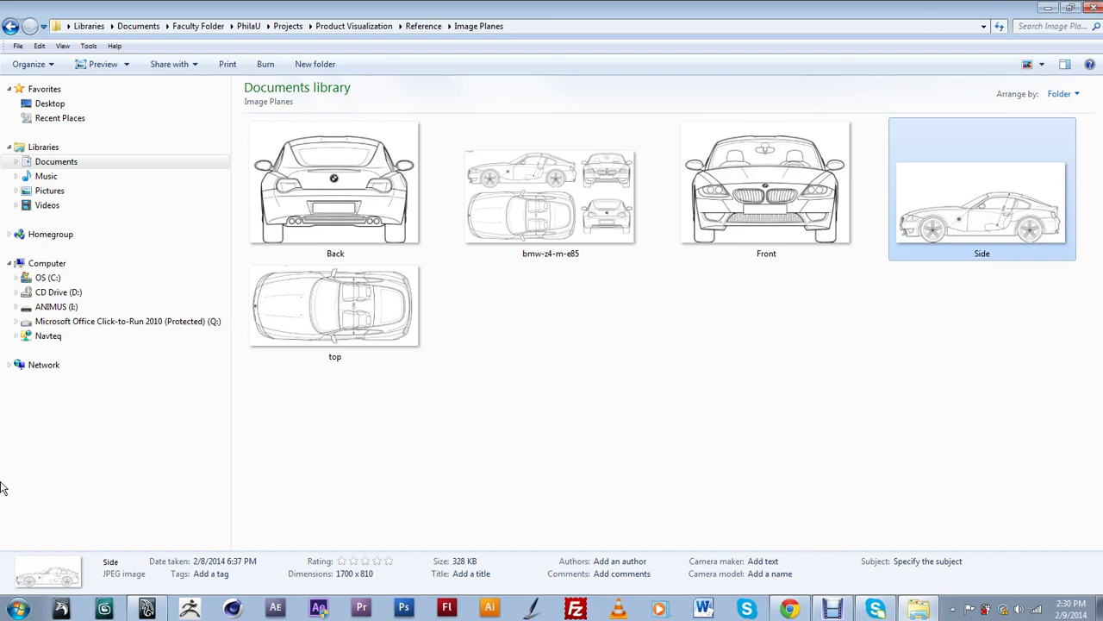
Step: Switch to Maya and set the viewport to the front orthographic view
left_click(103, 610)
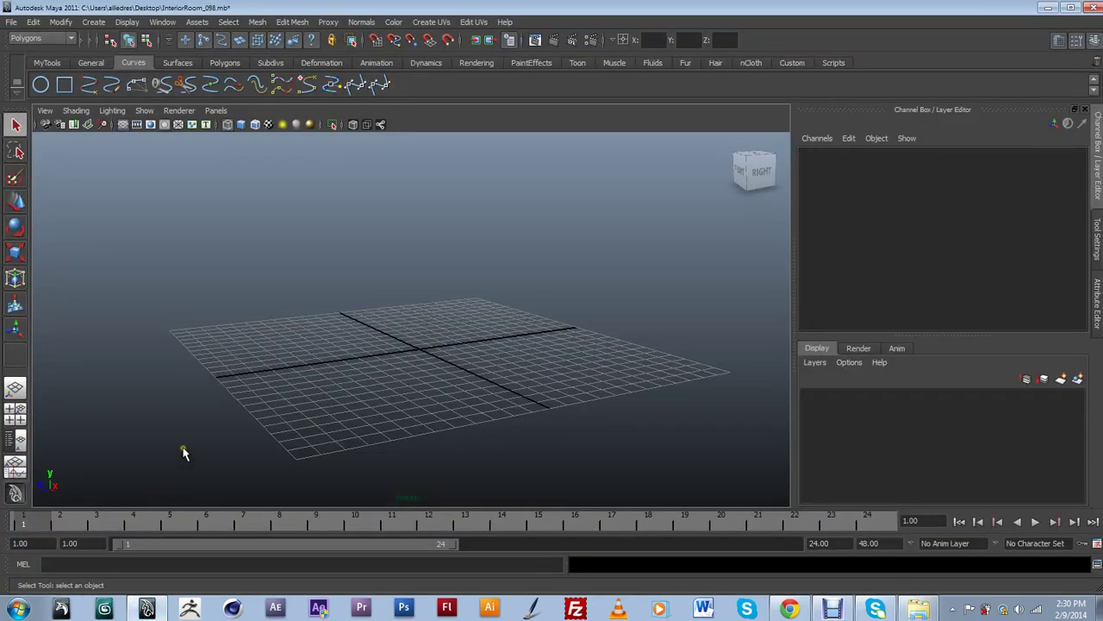
left_click_drag(316, 263, 359, 260, "alt")
left_click_drag(412, 323, 438, 276, "alt")
middle_click_drag(439, 276, 452, 344, "alt")
left_click_drag(451, 344, 468, 401, "alt")
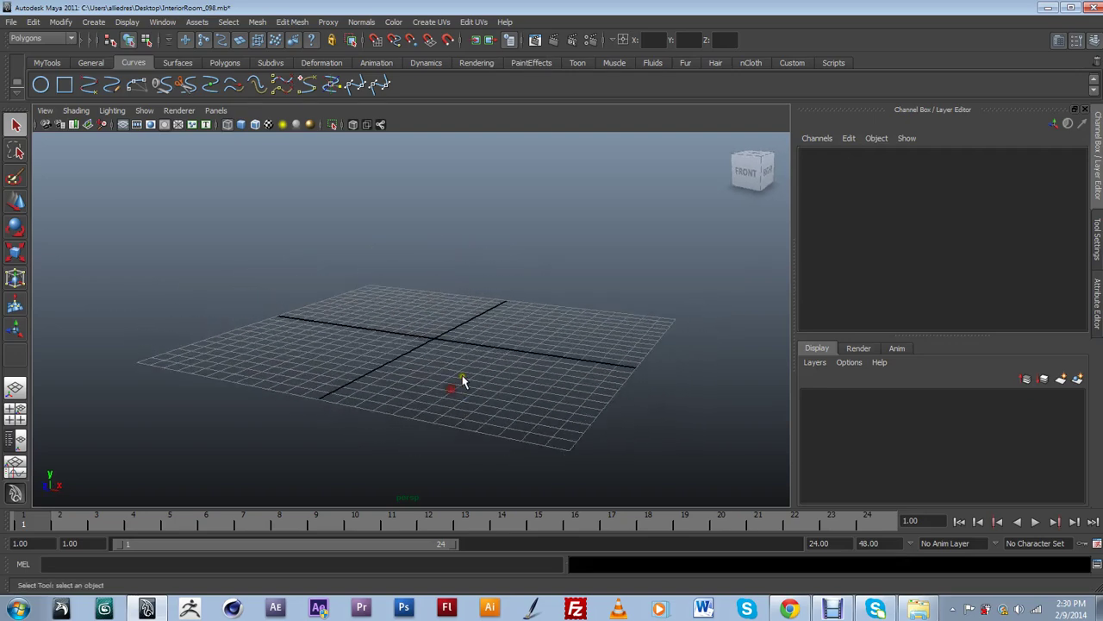
left_click(216, 110)
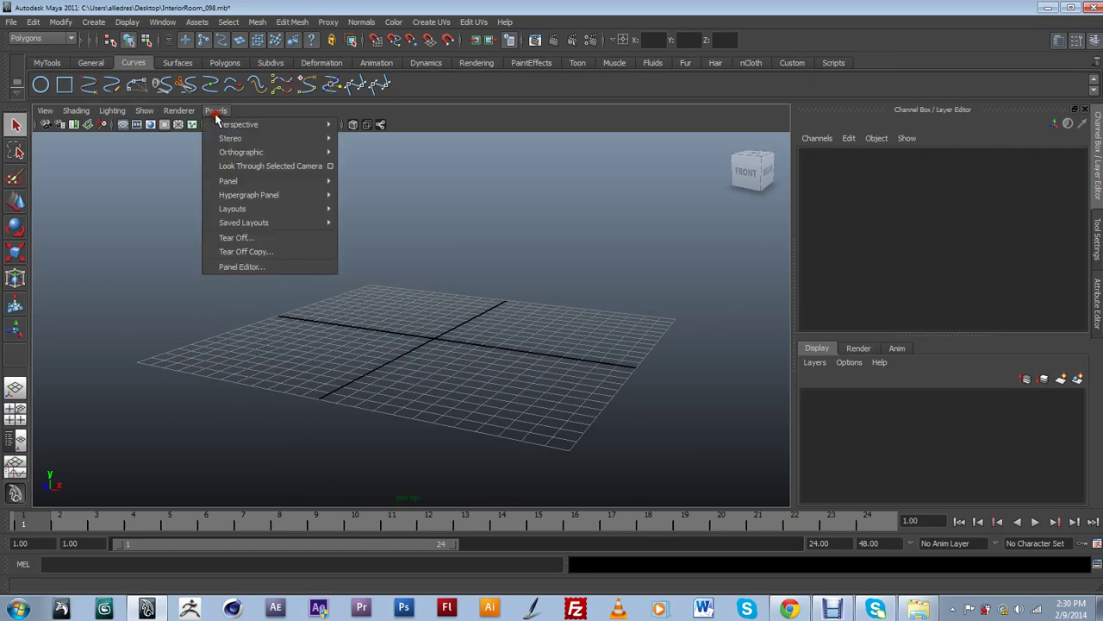
mouse_move(264, 153)
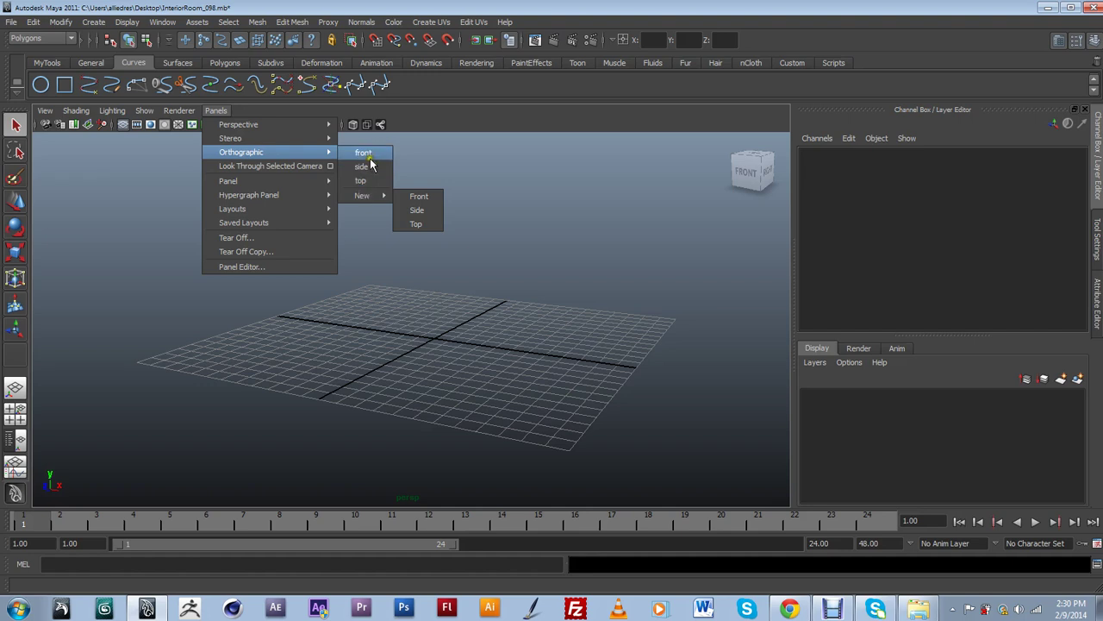
left_click(449, 193)
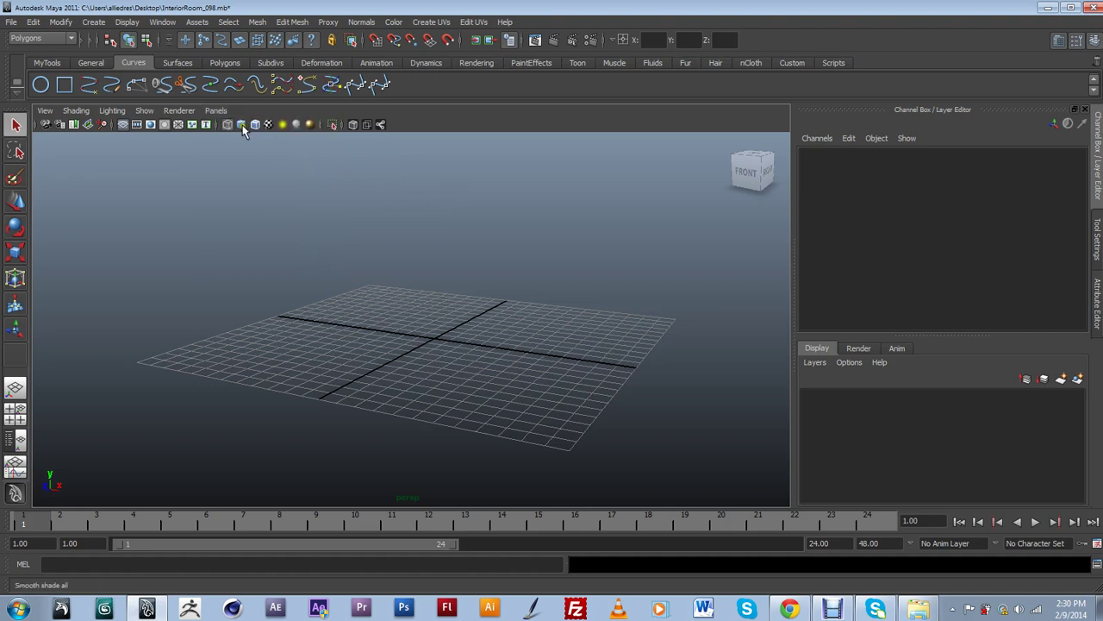
left_click(217, 111)
mouse_move(284, 153)
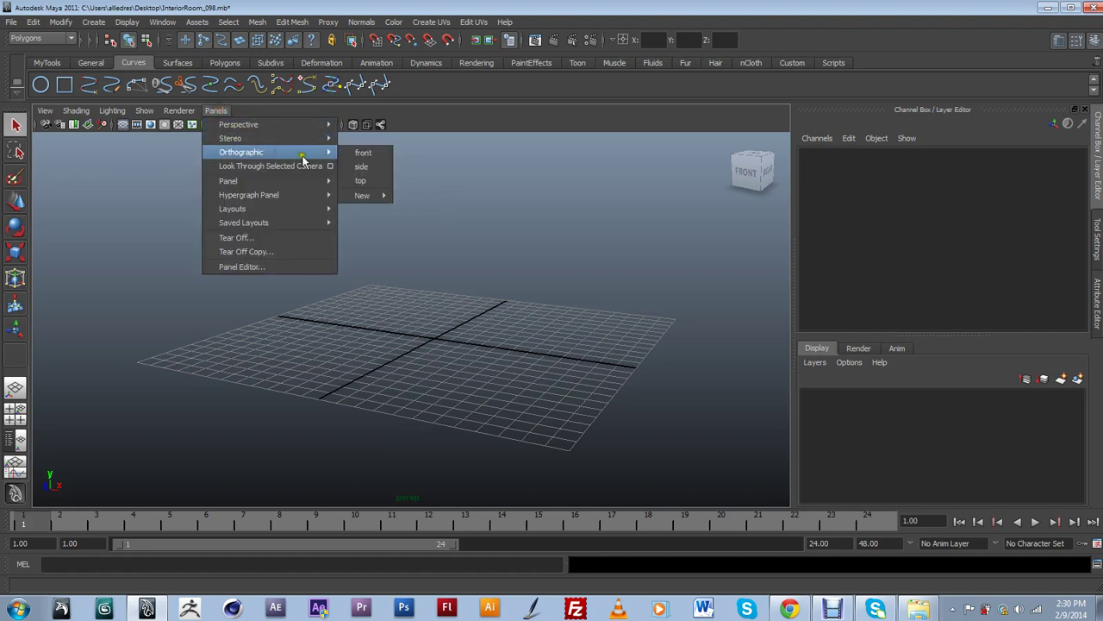
left_click(364, 155)
Step: Select the front camera and create an image plane for it in its Environment attributes
mouse_move(760, 217)
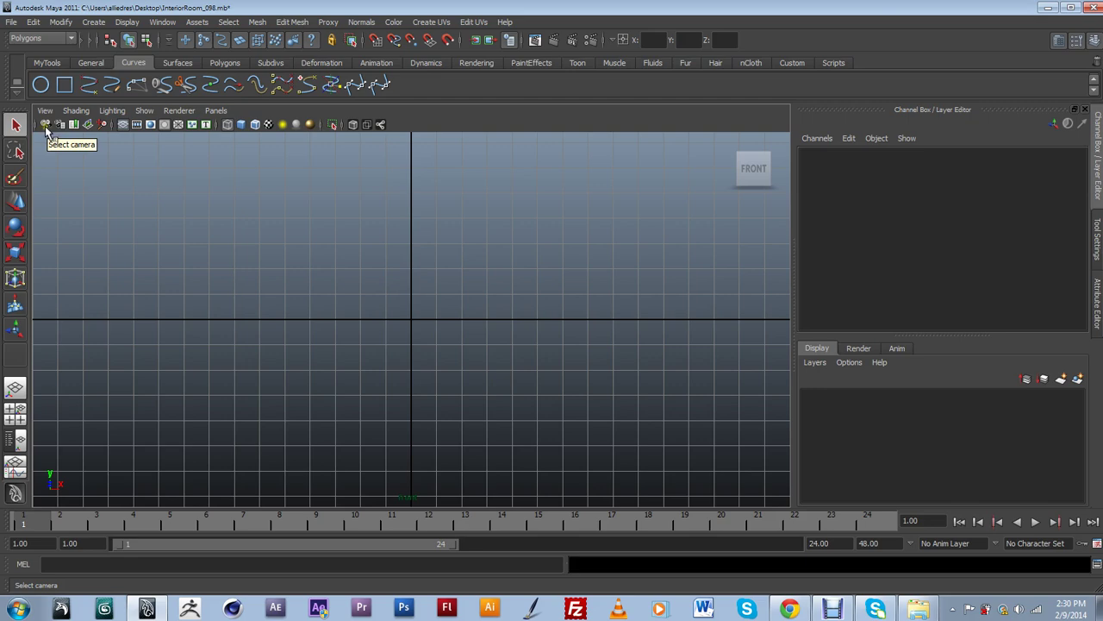
left_click(45, 126)
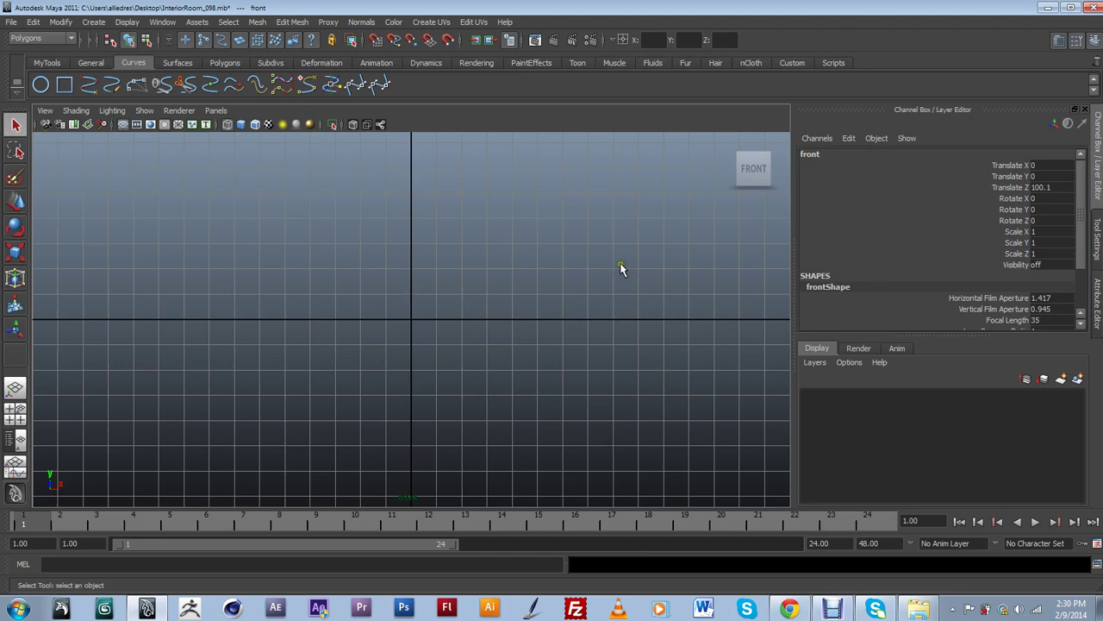
mouse_move(732, 164)
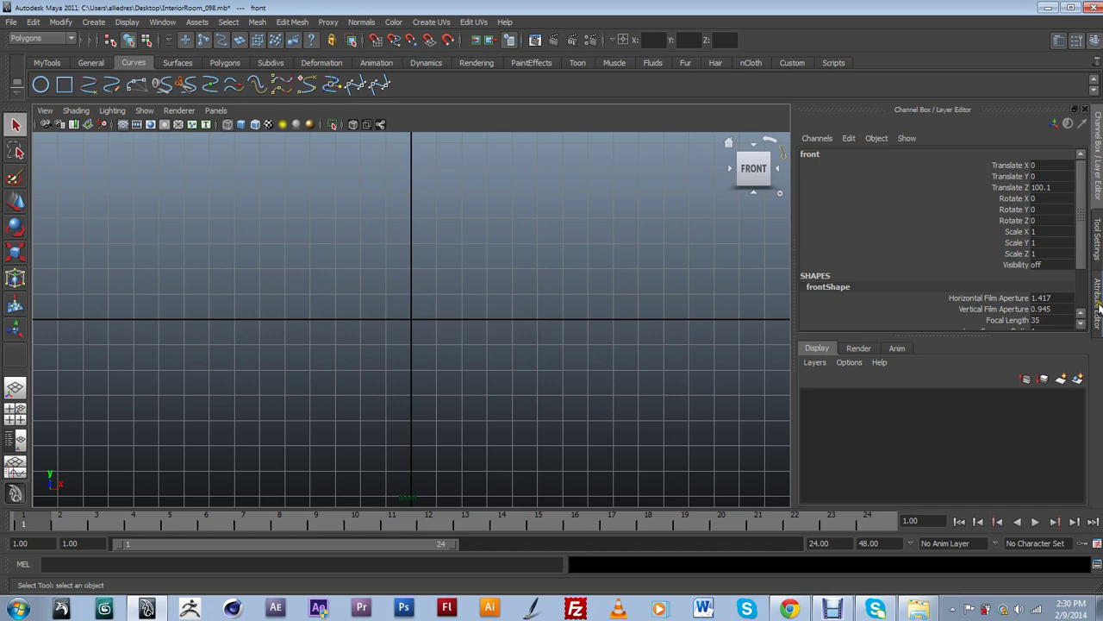
left_click(1098, 297)
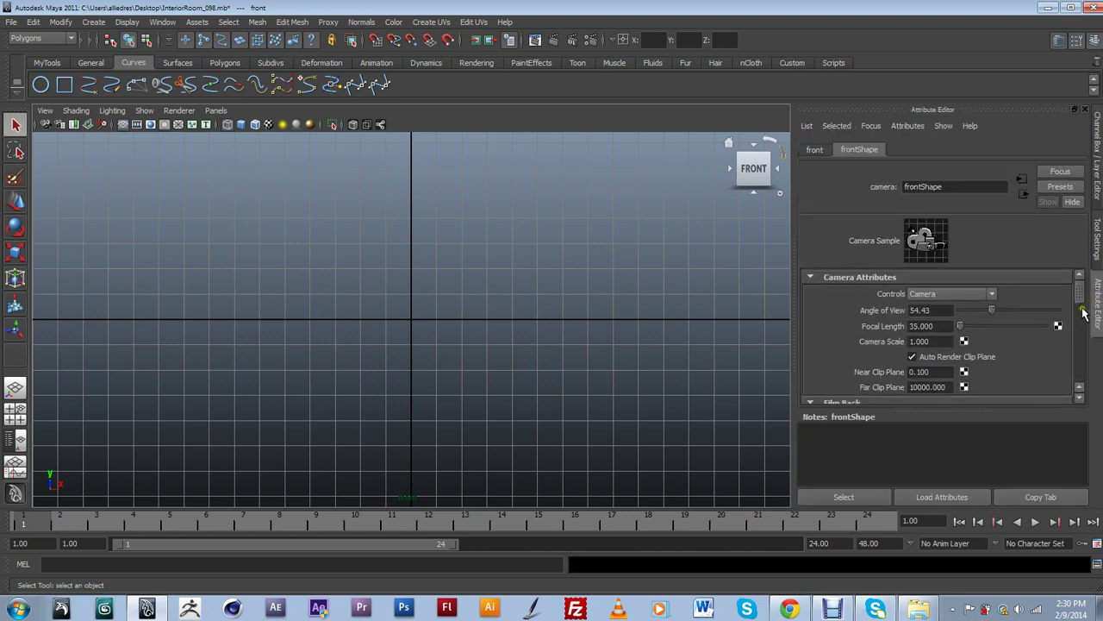
left_click_drag(1081, 297, 1083, 375)
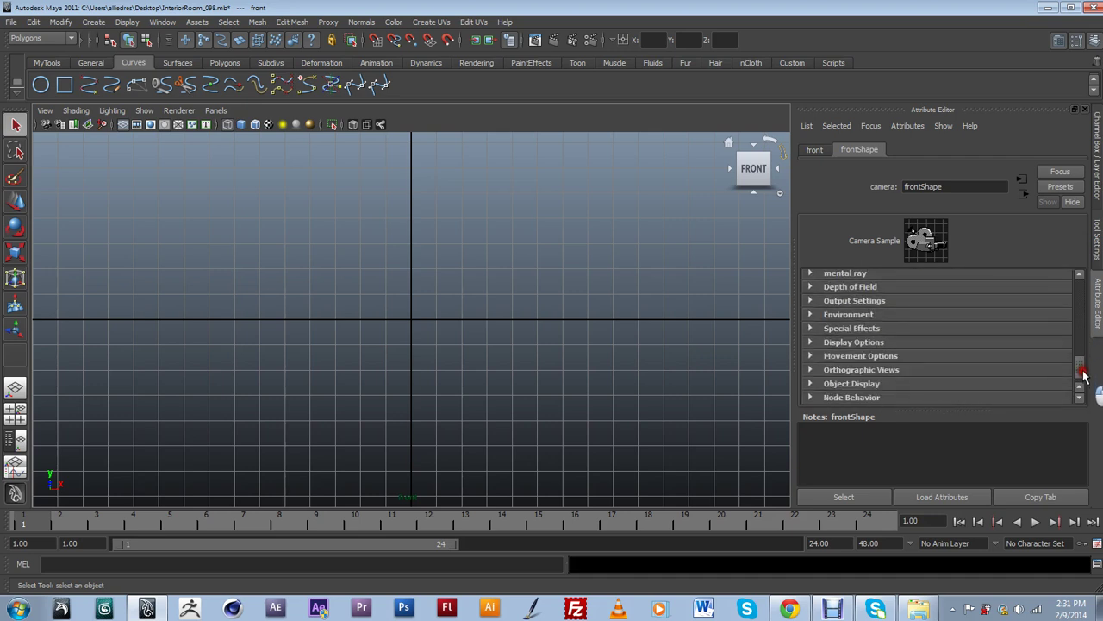
left_click(927, 316)
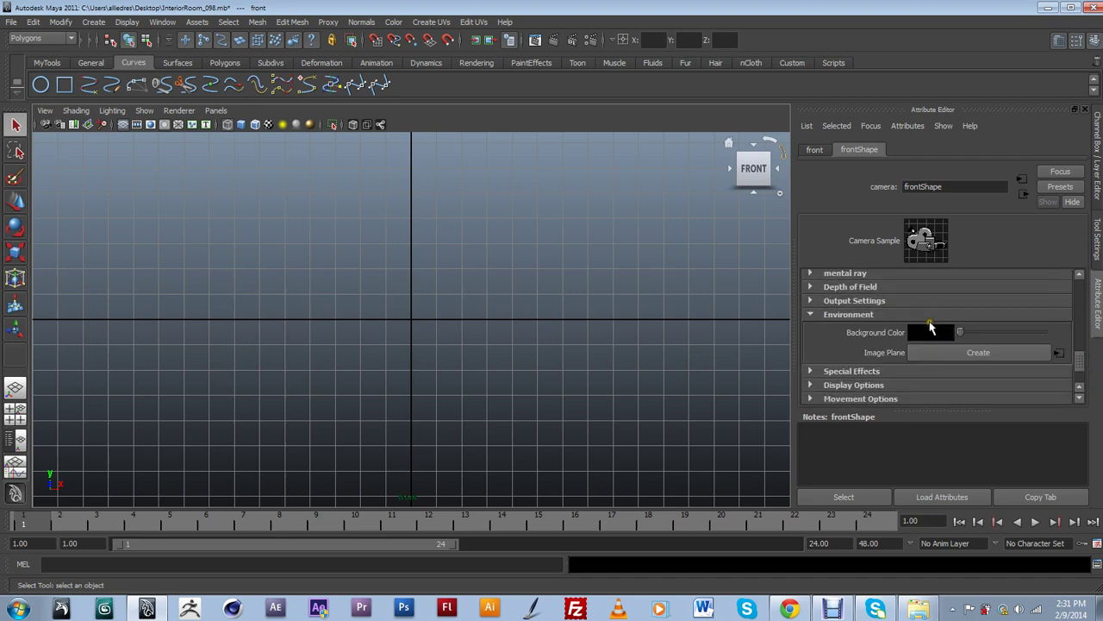
left_click(977, 352)
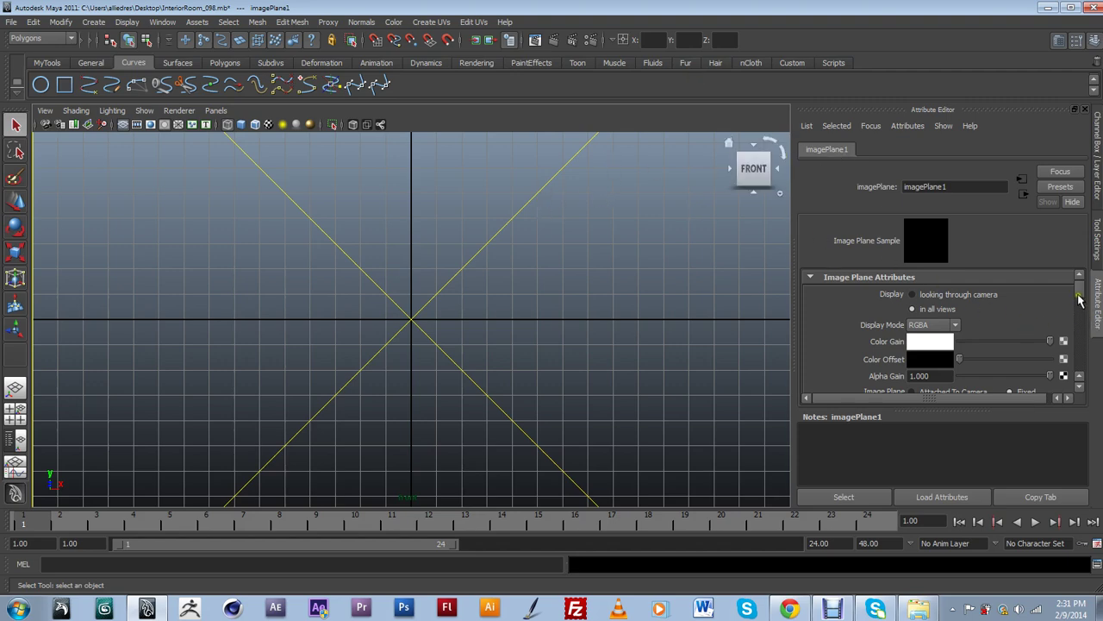
Step: Load Front.jpg from the Product Visualization project's Reference\Image Planes folder as the front image plane's image
scroll(1080, 298, "down", 1)
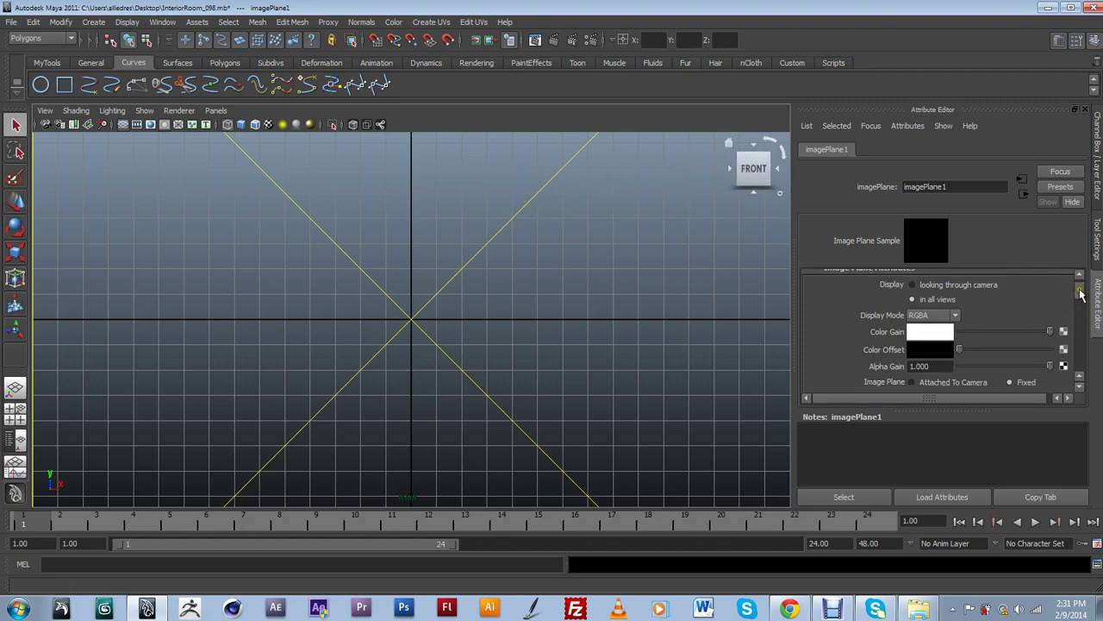
scroll(1080, 294, "down", 5)
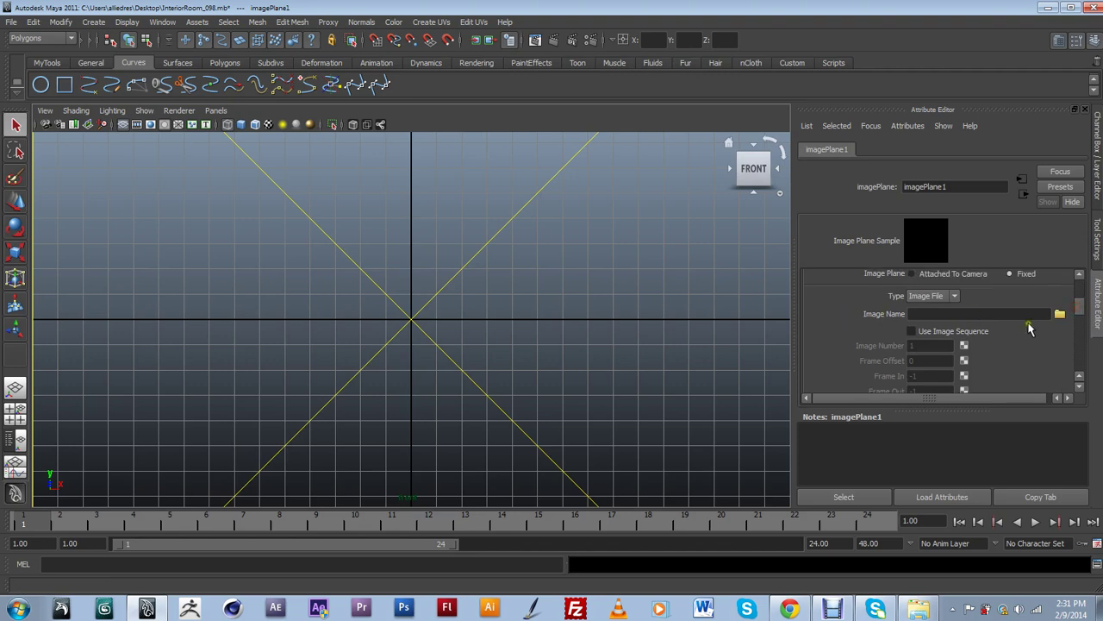
left_click(1060, 314)
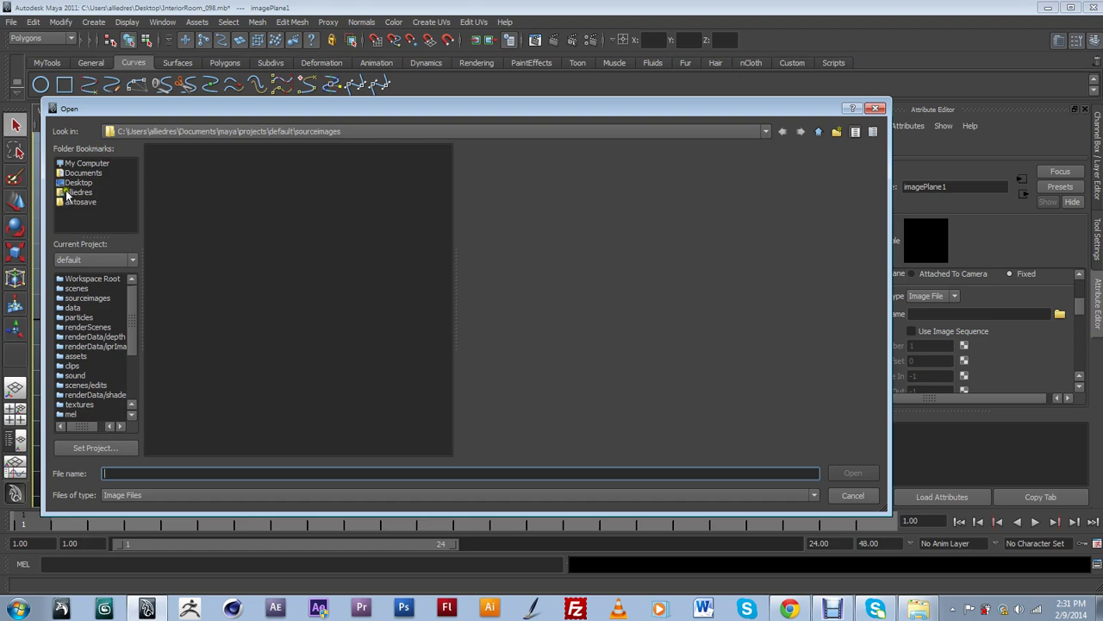
left_click(77, 183)
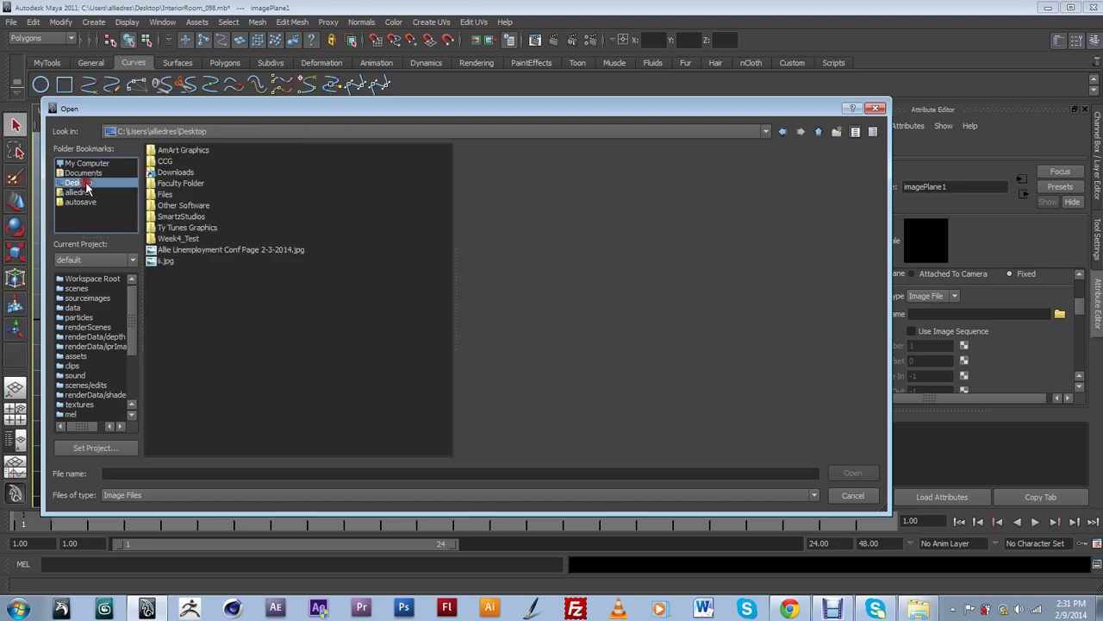
double_click(189, 190)
left_click(172, 162)
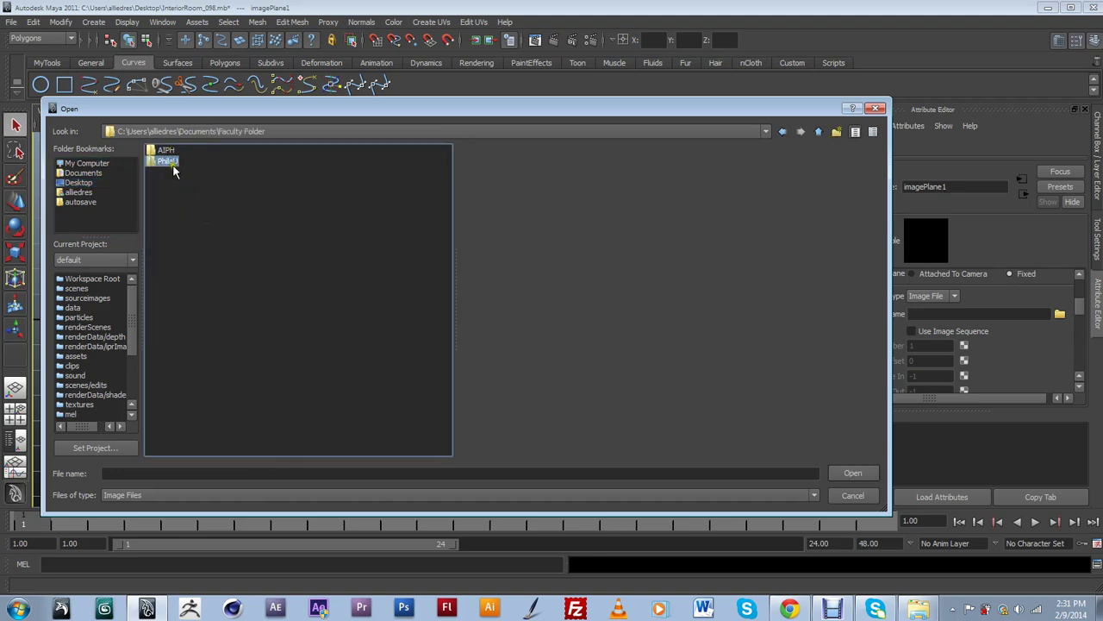
double_click(172, 164)
double_click(178, 162)
double_click(181, 162)
double_click(185, 162)
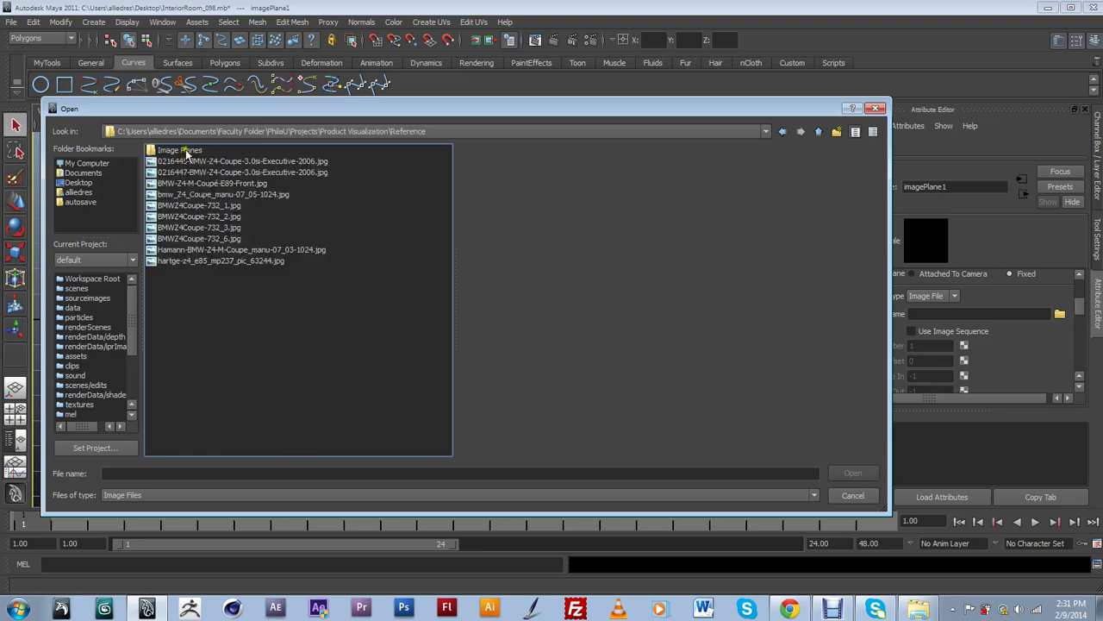
double_click(184, 151)
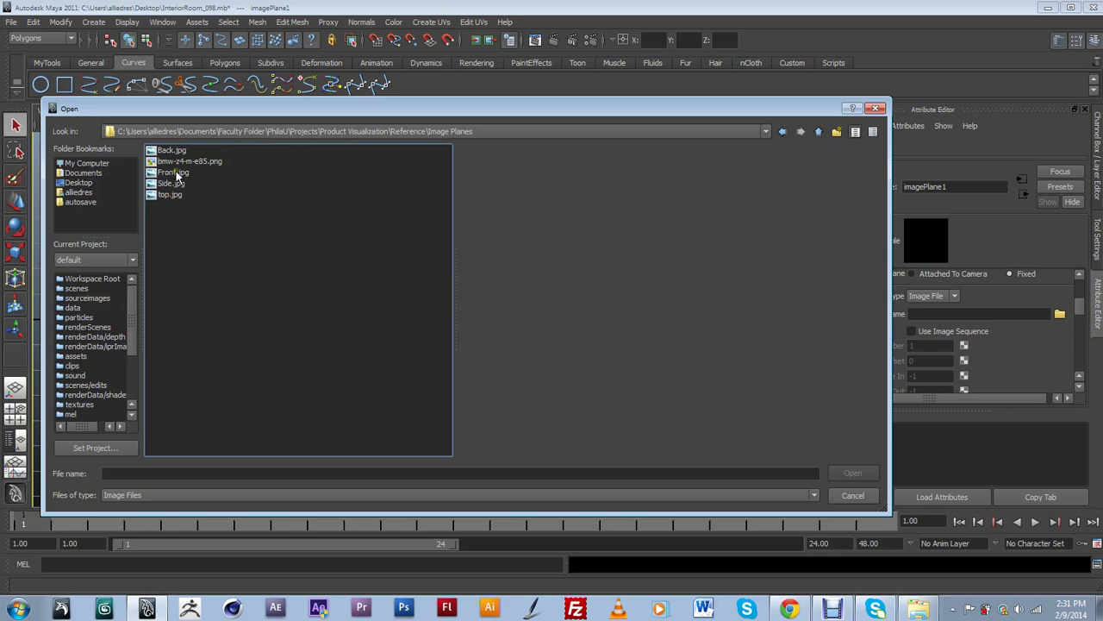
left_click(173, 173)
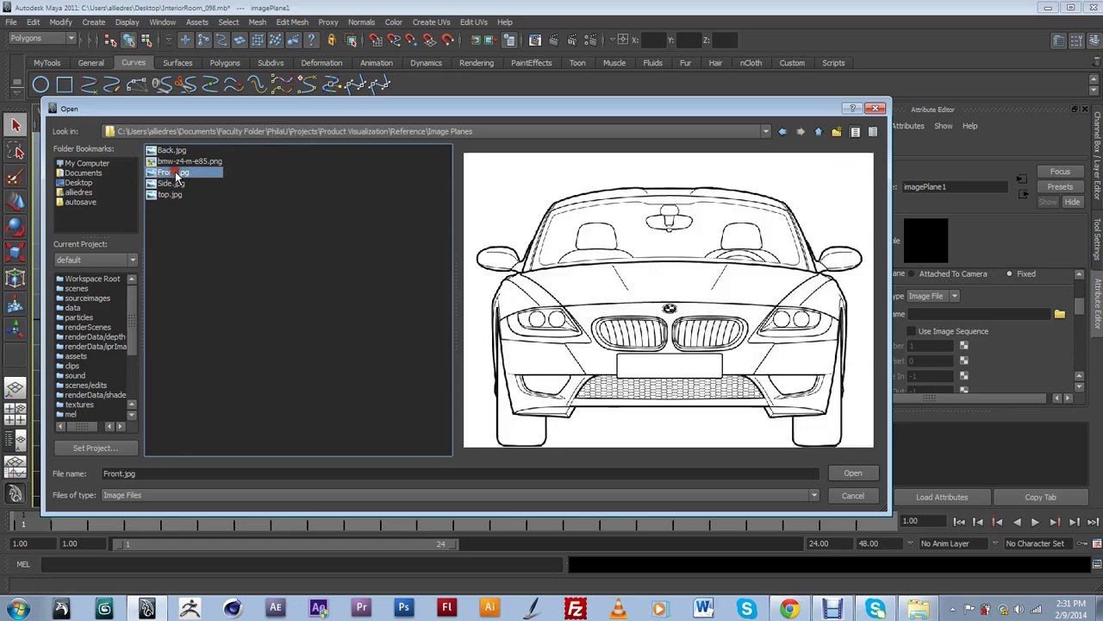
left_click(851, 473)
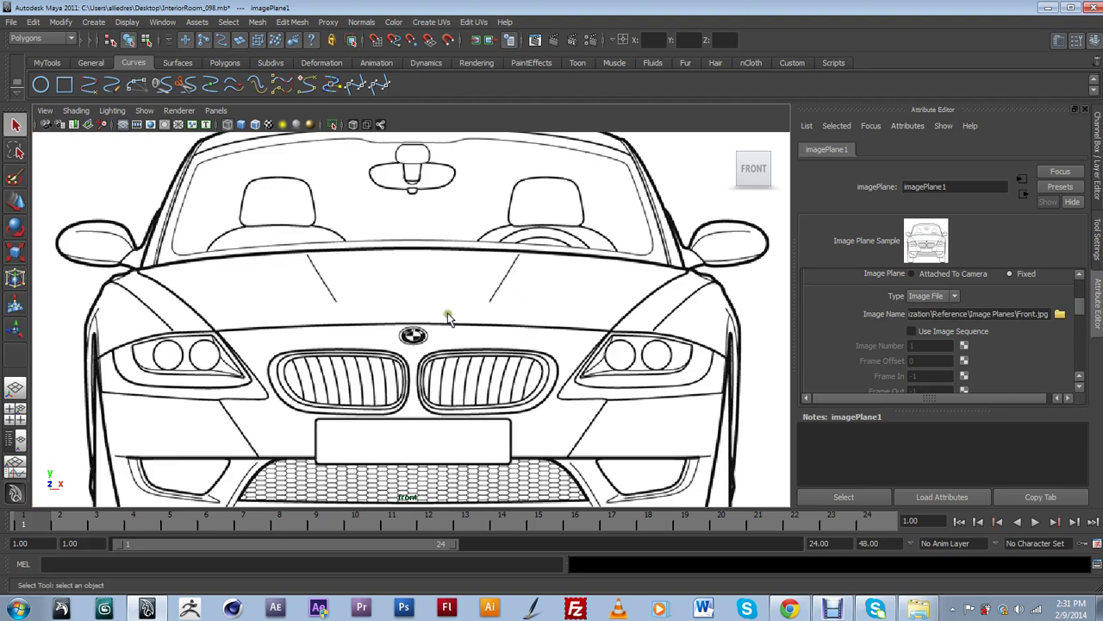
Step: Switch the viewport to the persp view and select the front camera
left_click(217, 111)
mouse_move(328, 127)
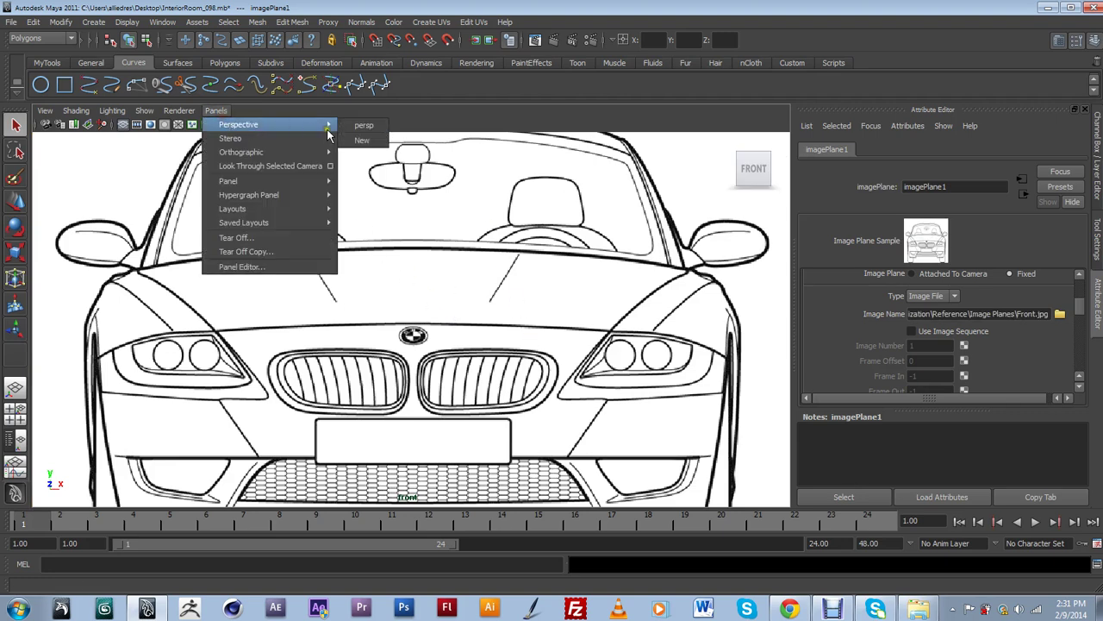
left_click(363, 126)
left_click_drag(543, 334, 394, 345, "alt")
left_click_drag(105, 412, 118, 439, "alt")
left_click_drag(135, 221, 178, 362)
left_click(174, 330)
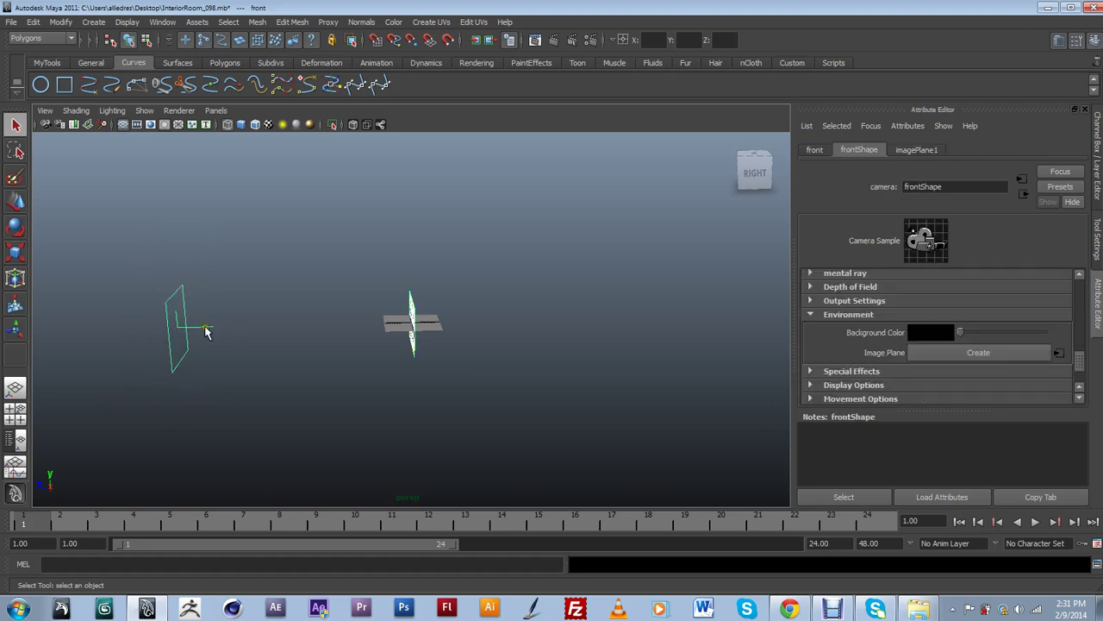
left_click(250, 385)
left_click(178, 321)
Step: Examine how the front image plane sits on the grid from several angles, with nothing selected
mouse_move(365, 339)
left_mouse_down("alt")
mouse_move(481, 409)
mouse_move(400, 401)
mouse_move(394, 419)
mouse_move(446, 424)
mouse_move(425, 446)
mouse_move(431, 431)
left_mouse_up("alt")
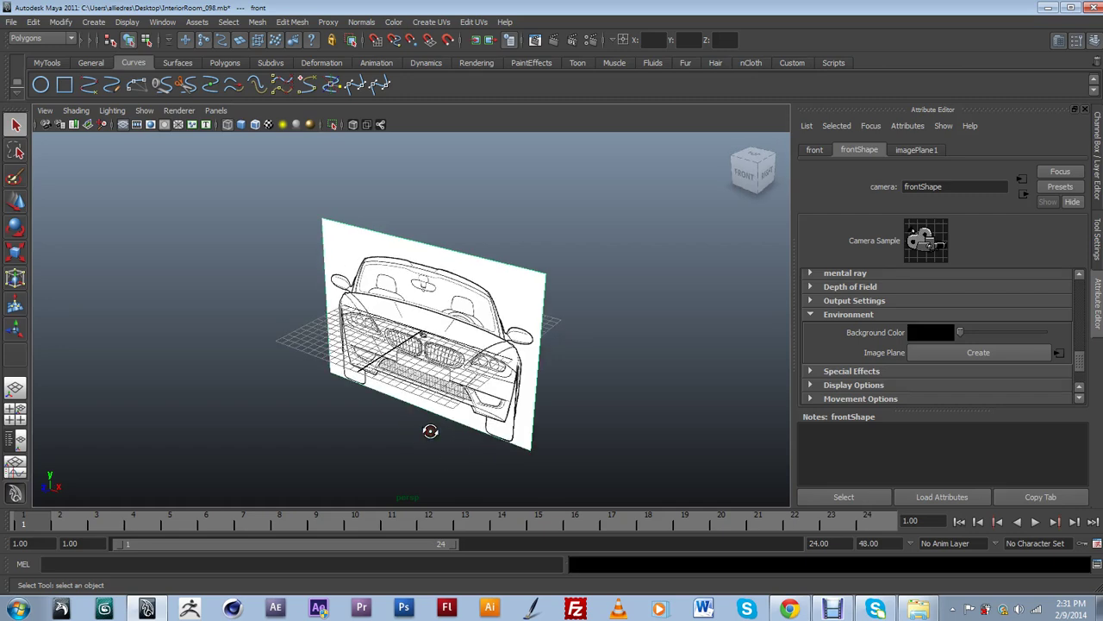
scroll(391, 391, "up", 2)
scroll(566, 351, "down", 1)
left_click_drag(547, 373, 511, 399, "alt")
scroll(511, 398, "up", 2)
left_click(655, 273)
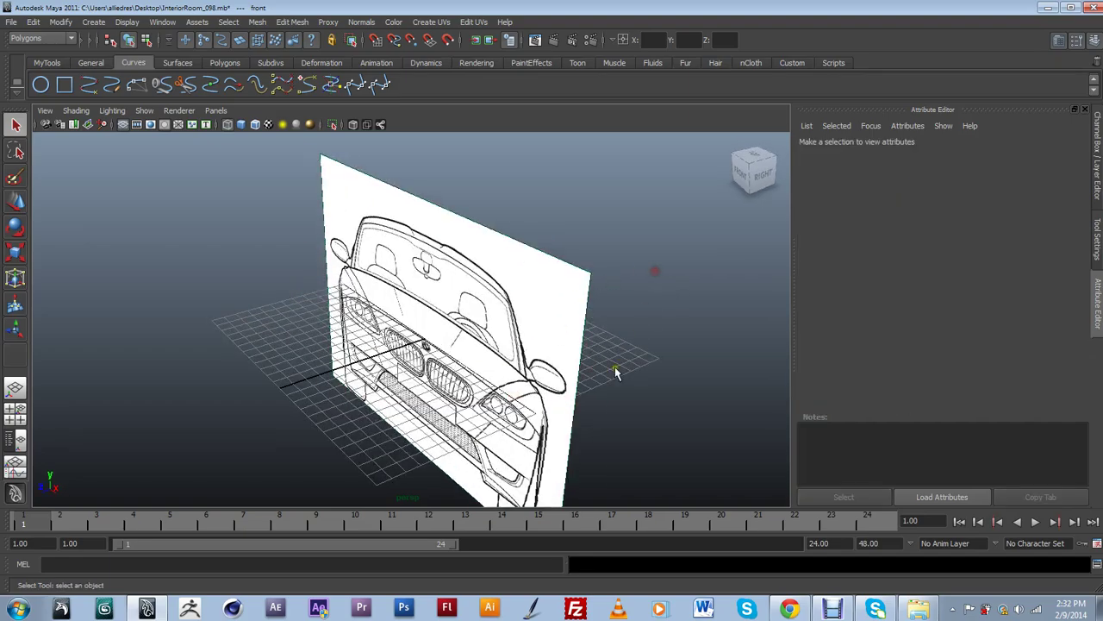
left_click_drag(609, 374, 606, 344, "alt")
left_click_drag(618, 276, 542, 342, "alt")
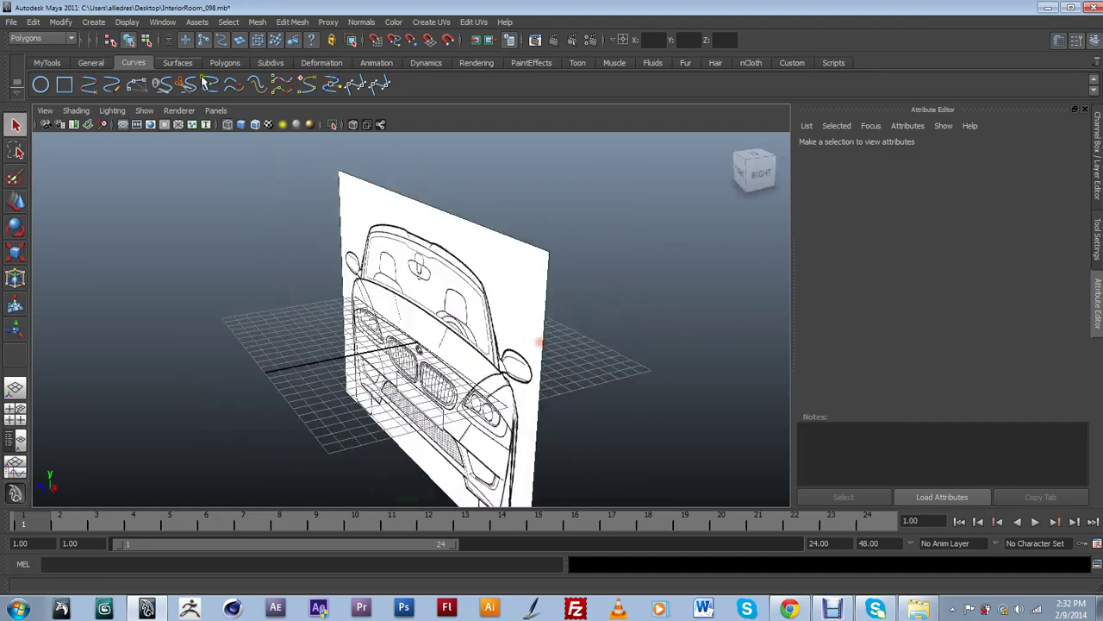
Step: Switch the viewport to the side view and create an image plane for the side camera in its Environment attributes
left_click(215, 110)
mouse_move(268, 153)
mouse_move(302, 139)
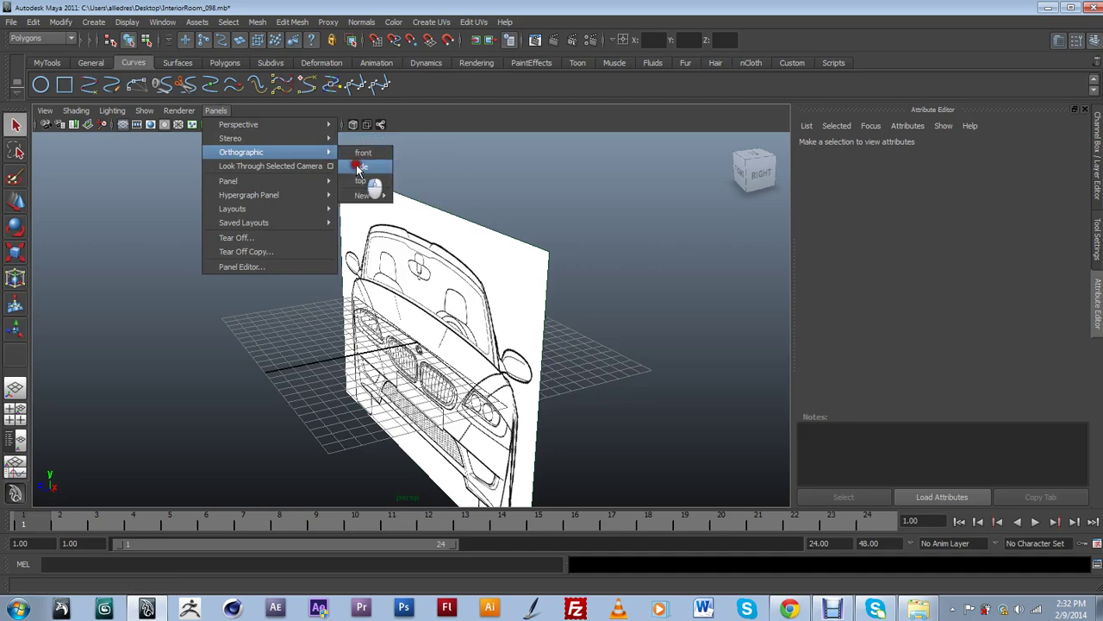
left_click(371, 166)
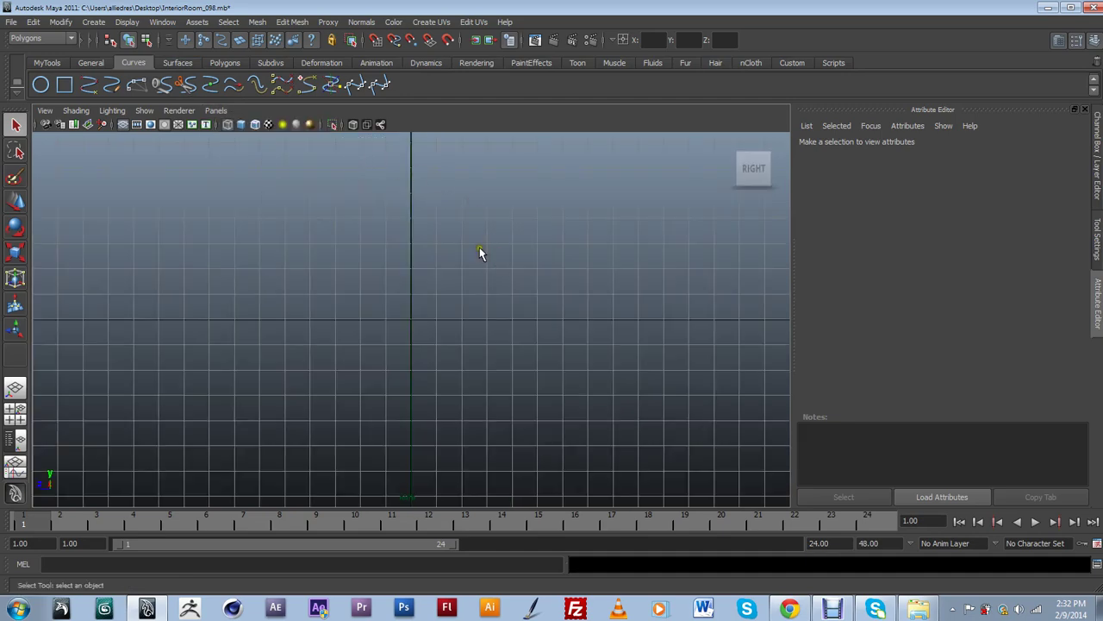
left_click(43, 124)
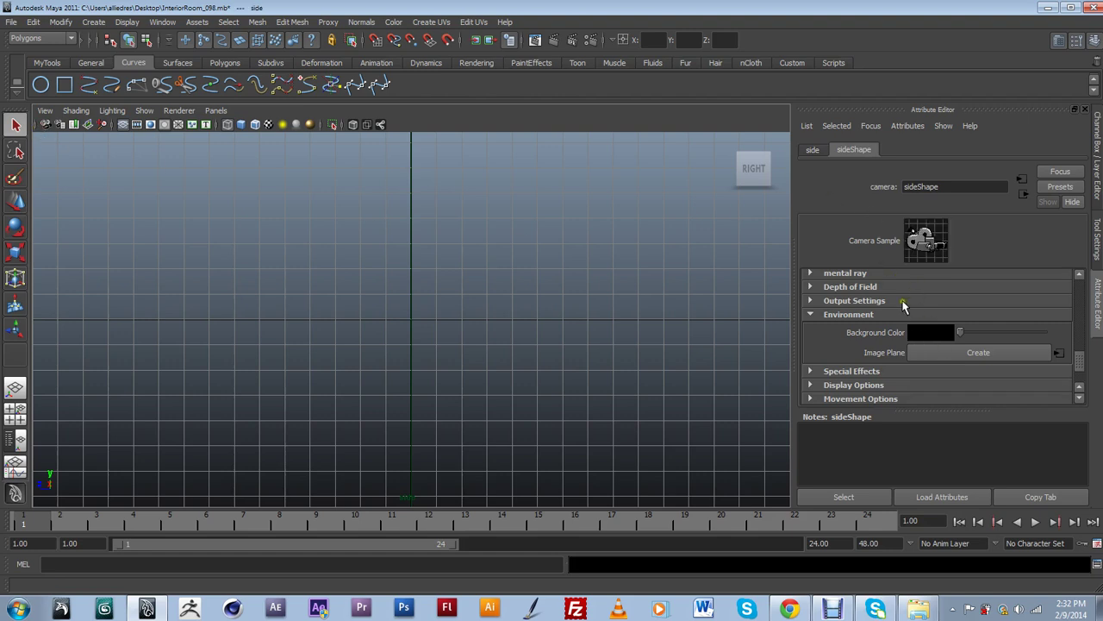
left_click(1012, 354)
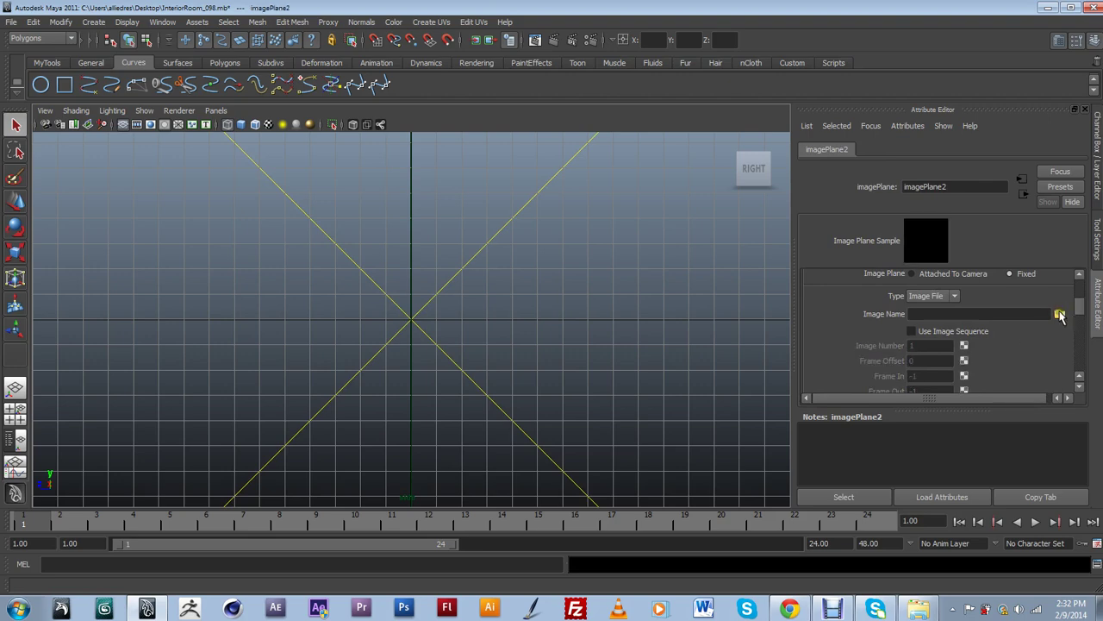
Step: Load Side.jpg from the Image Planes reference folder as the side image plane's image
left_click(1059, 315)
left_click(173, 183)
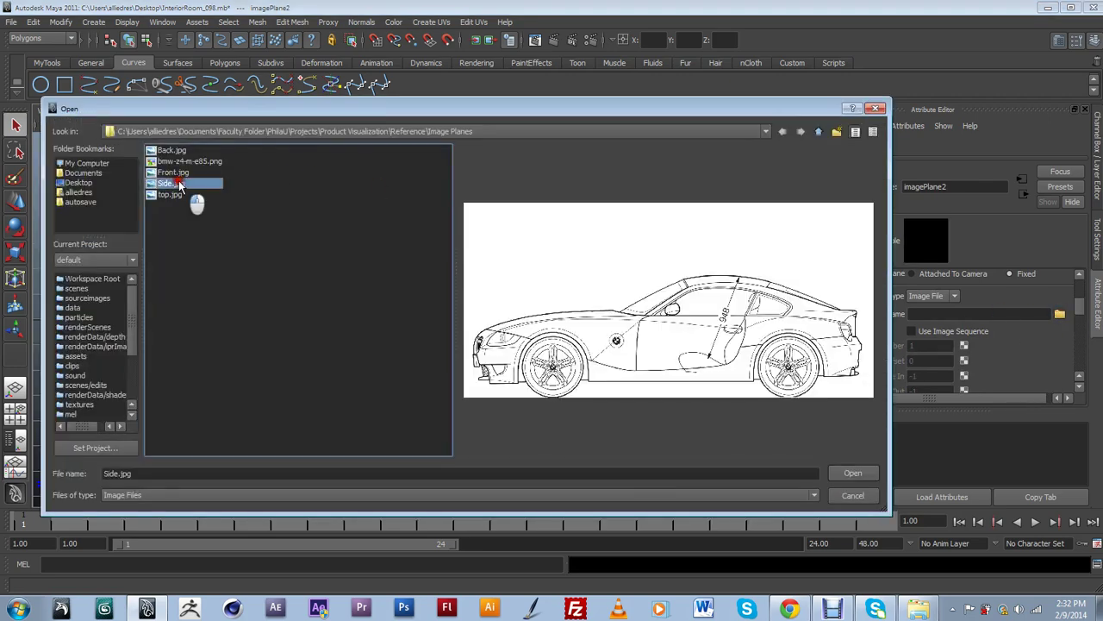
left_click(852, 472)
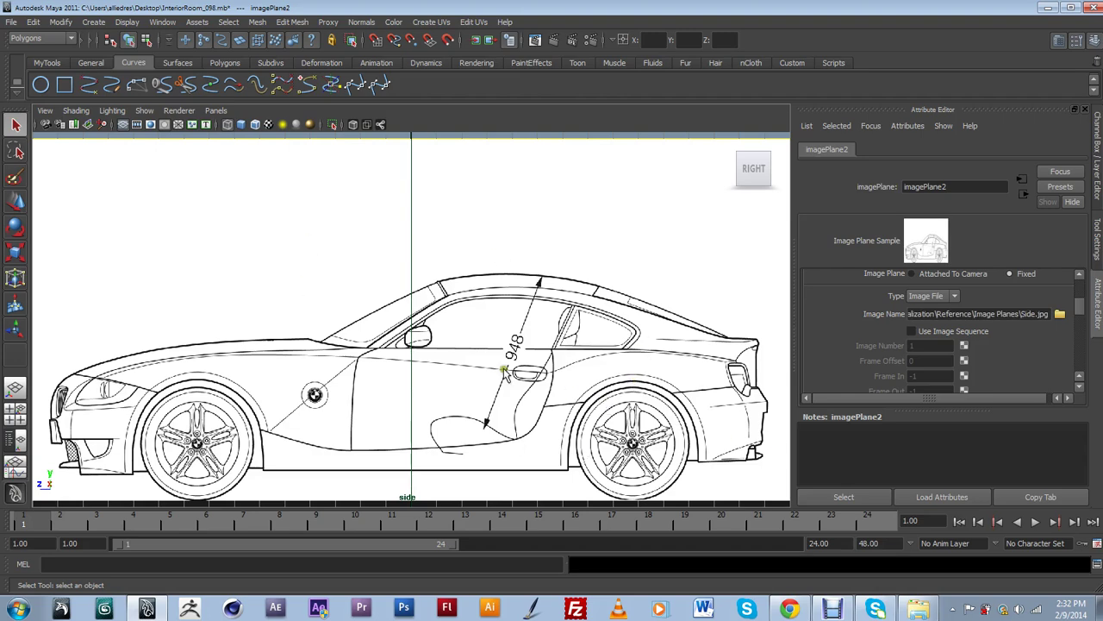
Step: Switch the viewport to the top view and create an image plane for the top camera in its Environment attributes
left_click(215, 110)
mouse_move(252, 158)
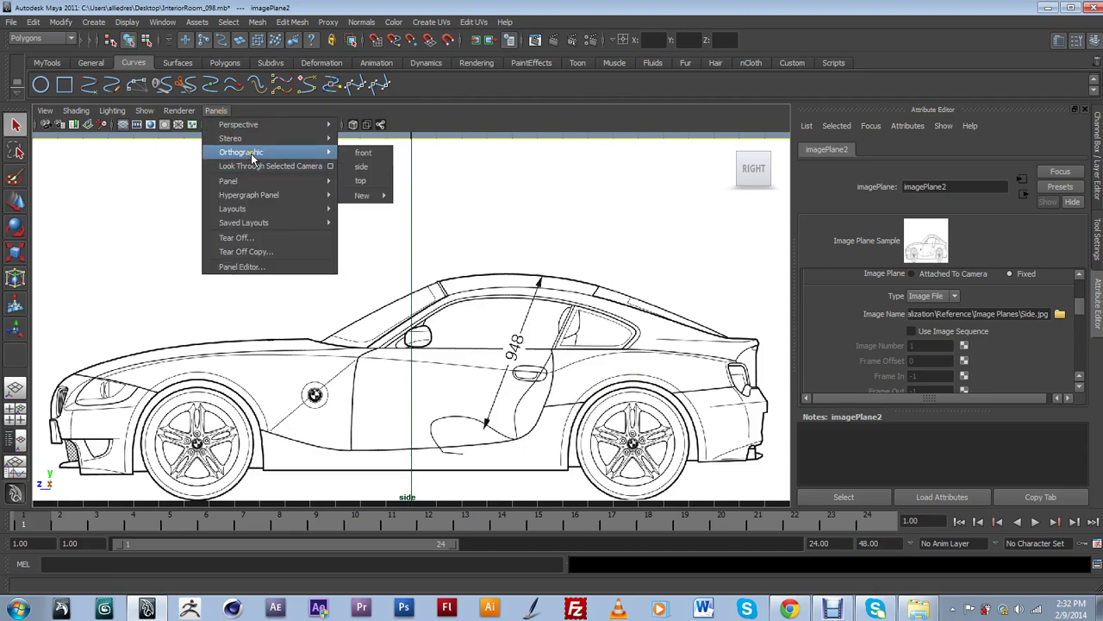
left_click(376, 181)
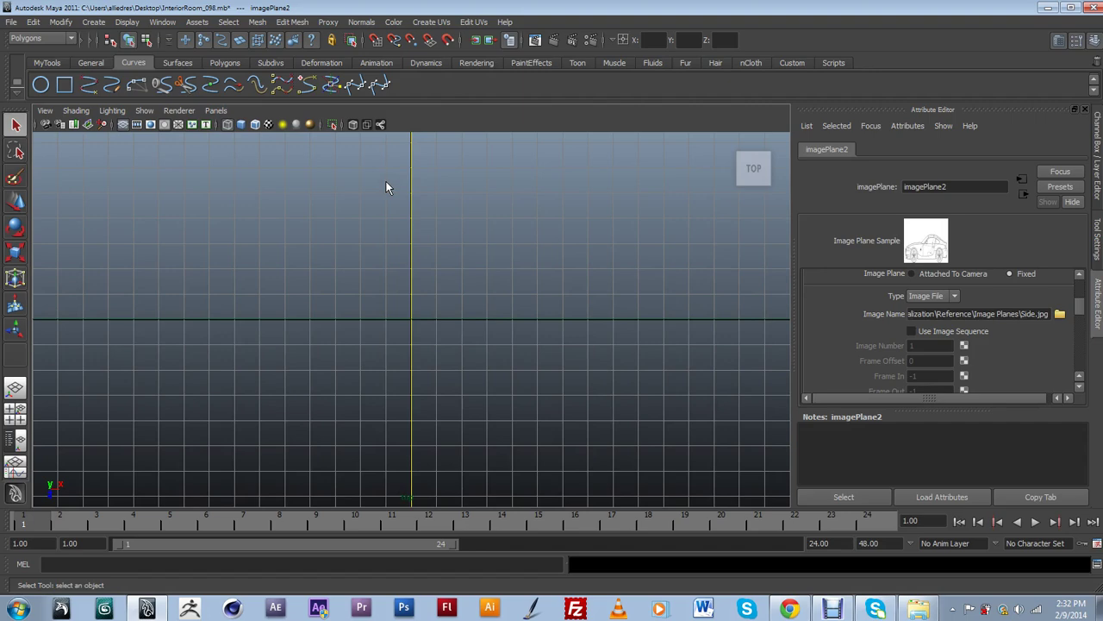
left_click(46, 124)
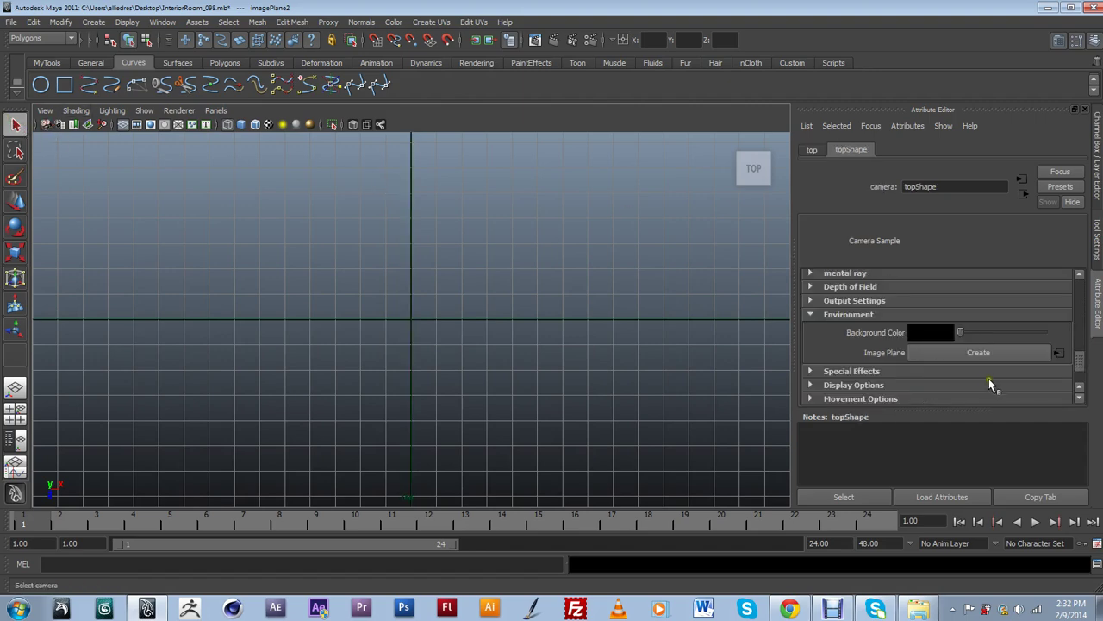
left_click(1001, 354)
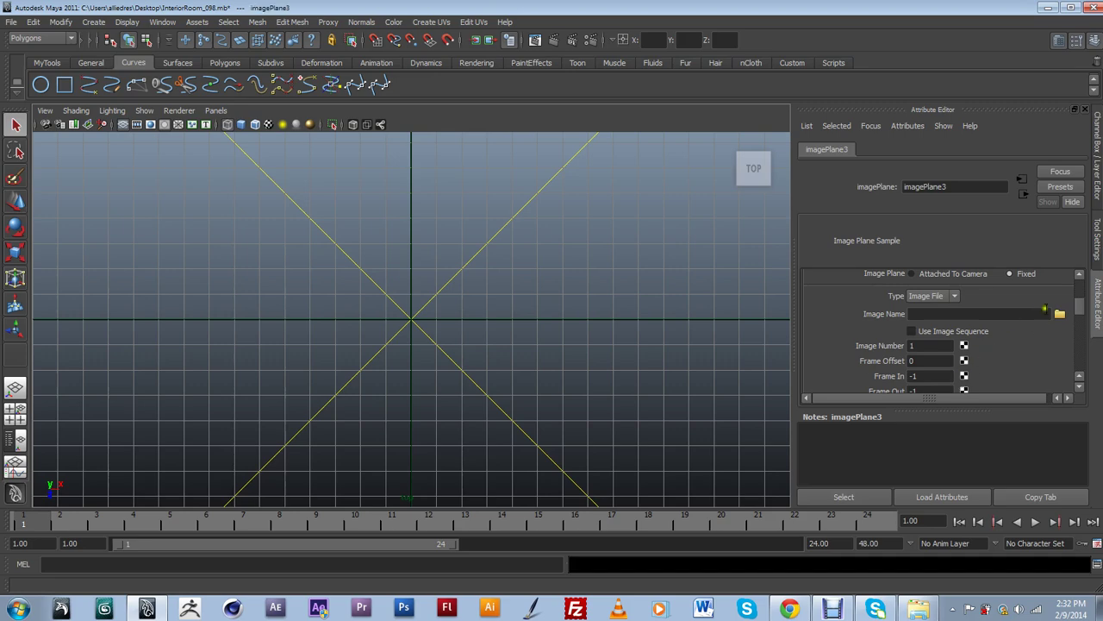
Step: Load top.jpg from the Image Planes reference folder as the top image plane's image
left_click(1059, 313)
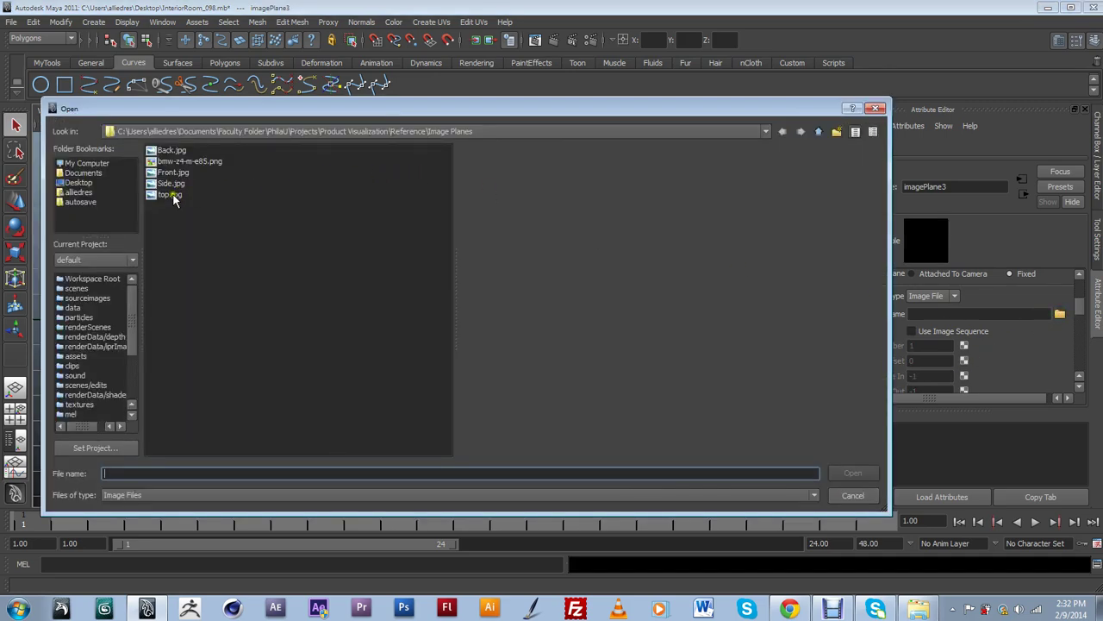
left_click(170, 194)
left_click(851, 473)
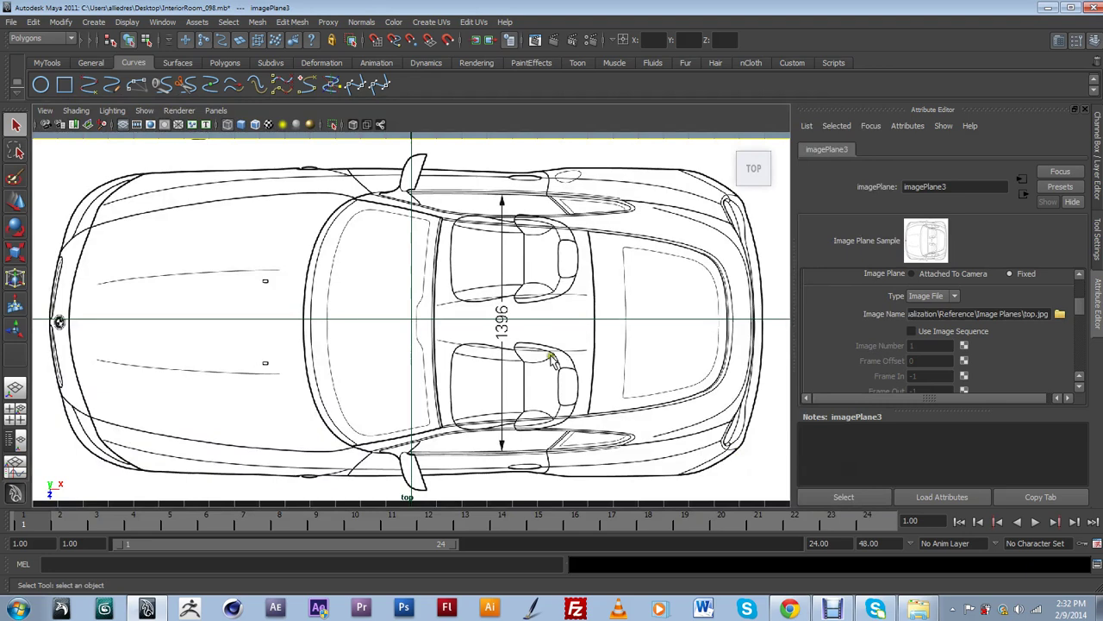
Step: Switch the viewport to the persp view and examine how the front, side and top image planes intersect
left_click(217, 112)
mouse_move(250, 125)
left_click(372, 129)
scroll(443, 263, "down", 2)
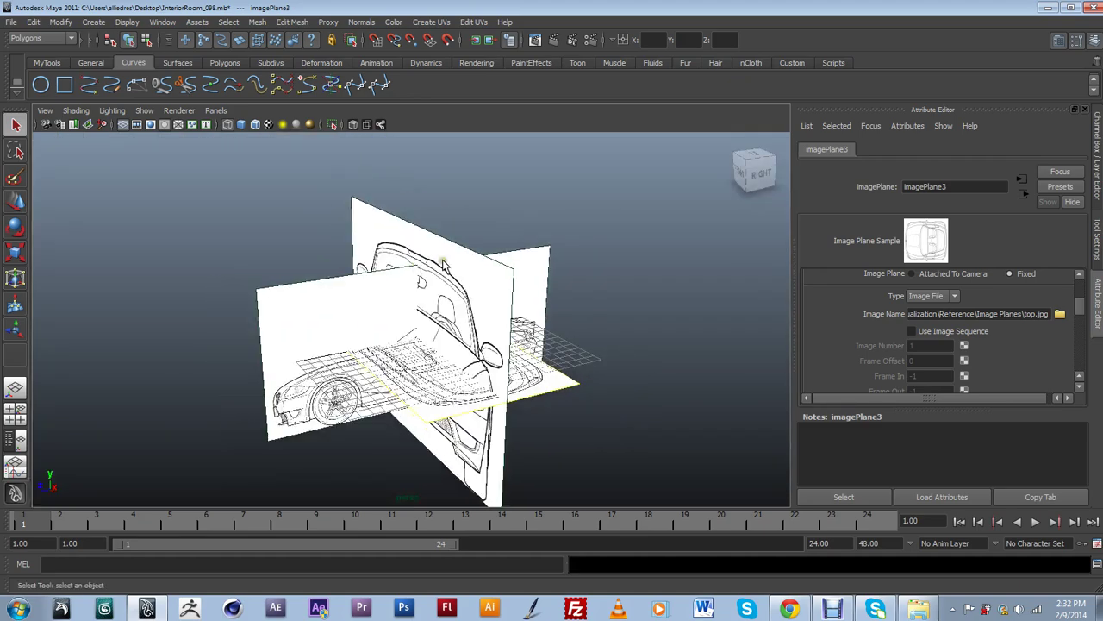
left_click_drag(426, 296, 474, 369, "alt")
scroll(466, 354, "down", 3)
left_click_drag(473, 360, 308, 431, "alt")
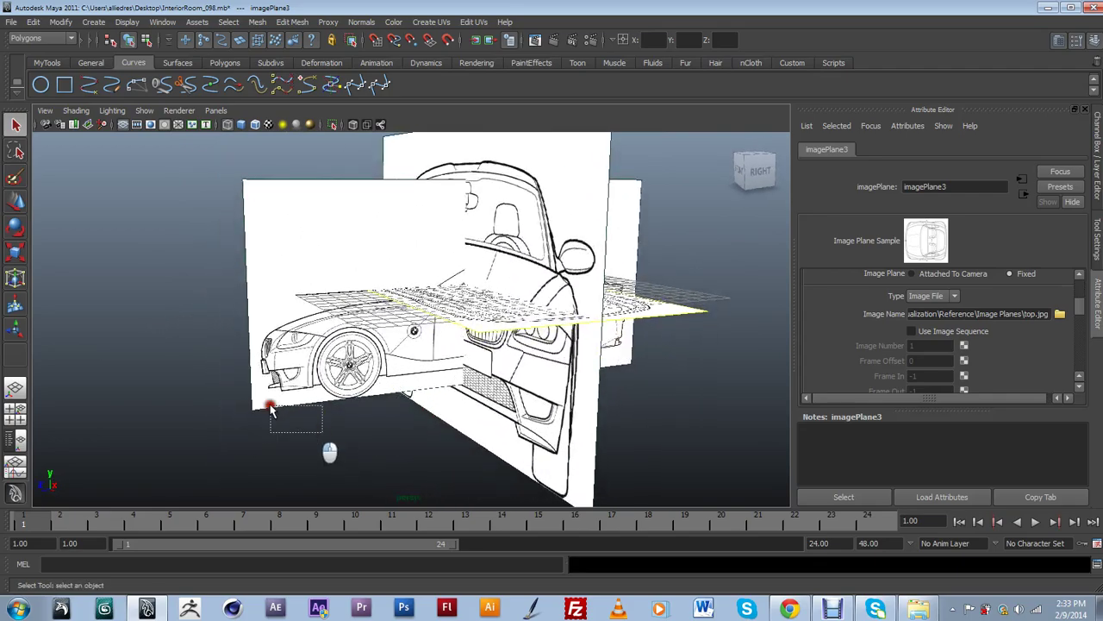
Step: Select the side image plane and examine the height of its wheels relative to the grid
left_click(214, 371)
mouse_move(372, 343)
left_mouse_down("alt")
mouse_move(336, 353)
mouse_move(364, 328)
mouse_move(362, 357)
left_mouse_up("alt")
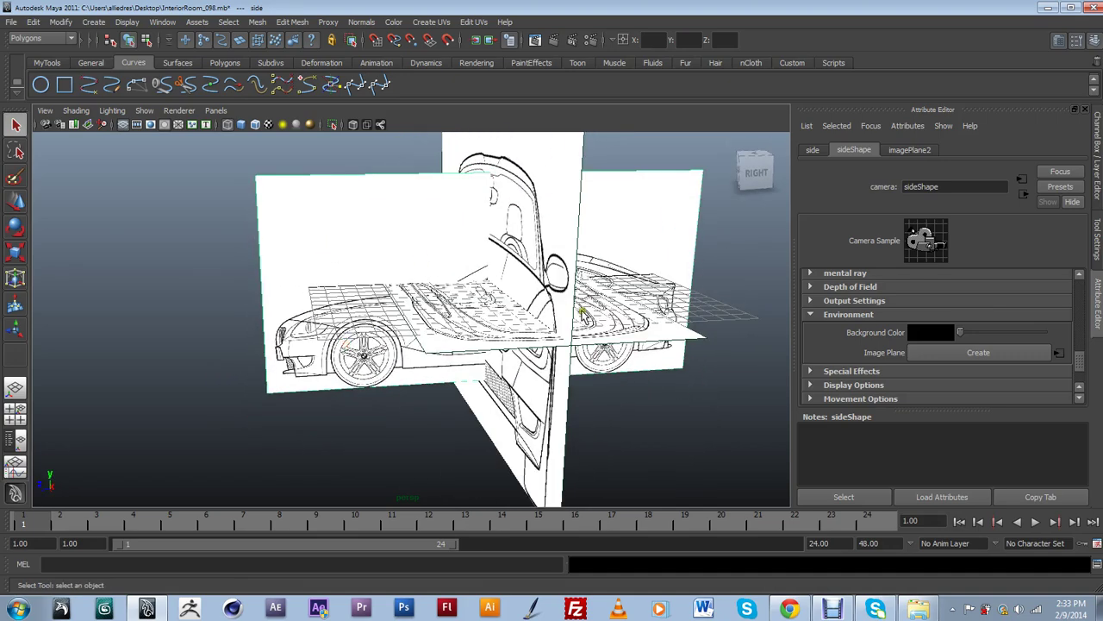
scroll(516, 365, "up", 2)
middle_click_drag(478, 331, 390, 385, "alt")
left_click_drag(401, 371, 444, 301, "alt")
left_click_drag(434, 353, 333, 394, "alt")
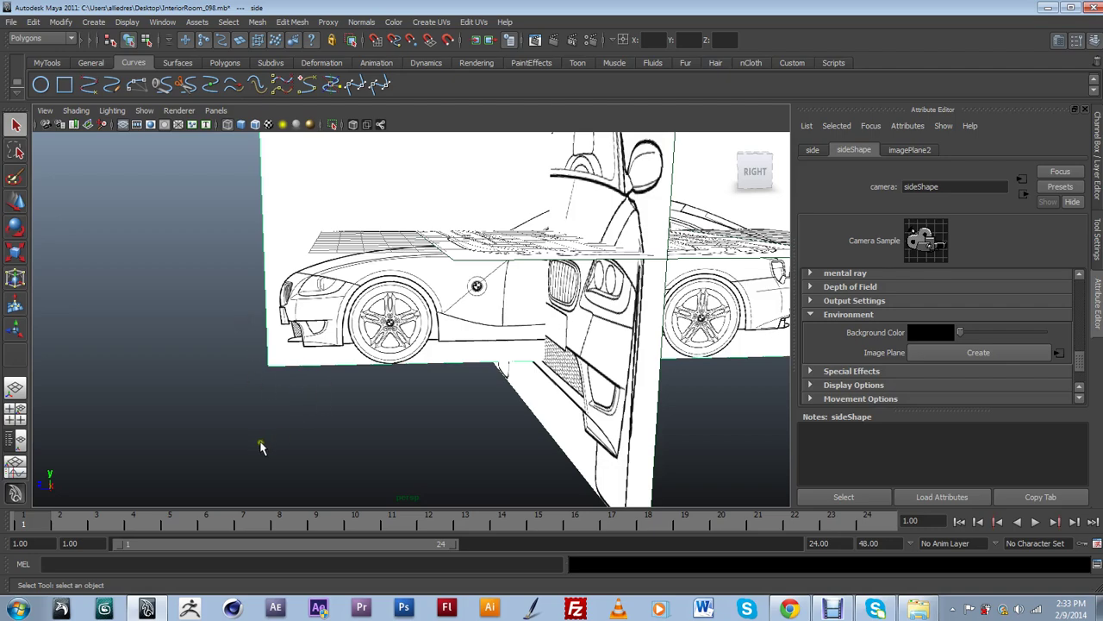
scroll(265, 446, "down", 3)
mouse_move(353, 358)
left_mouse_down("alt")
mouse_move(341, 353)
mouse_move(355, 349)
mouse_move(353, 369)
left_mouse_up("alt")
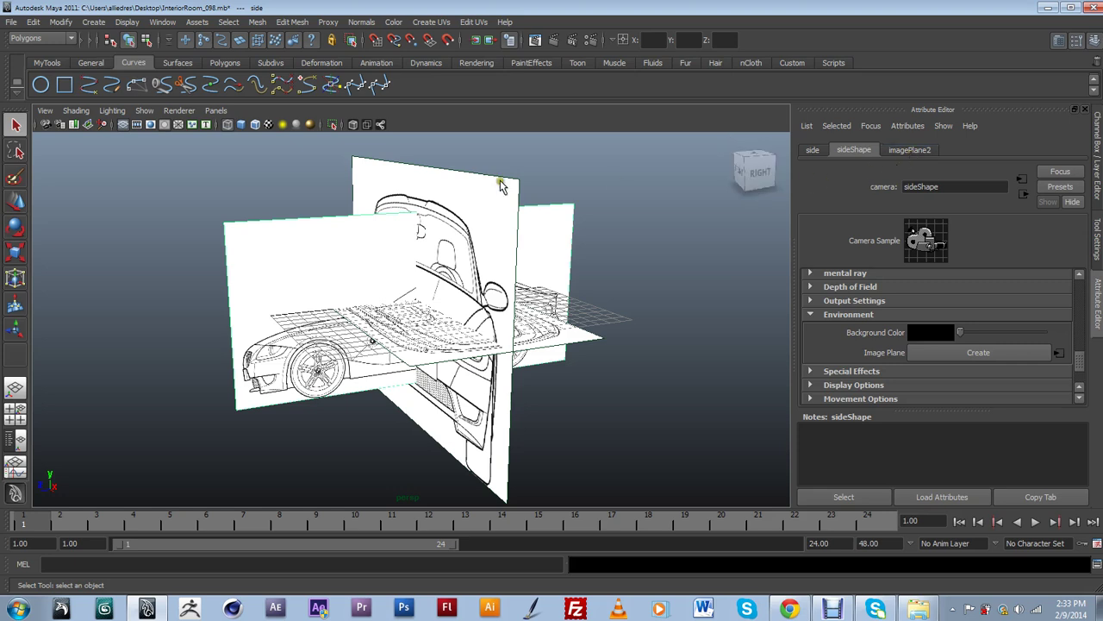
Step: Open the side image plane's placement attributes and set its Center Y to 5
left_click(916, 152)
left_click_drag(1083, 309, 1084, 359)
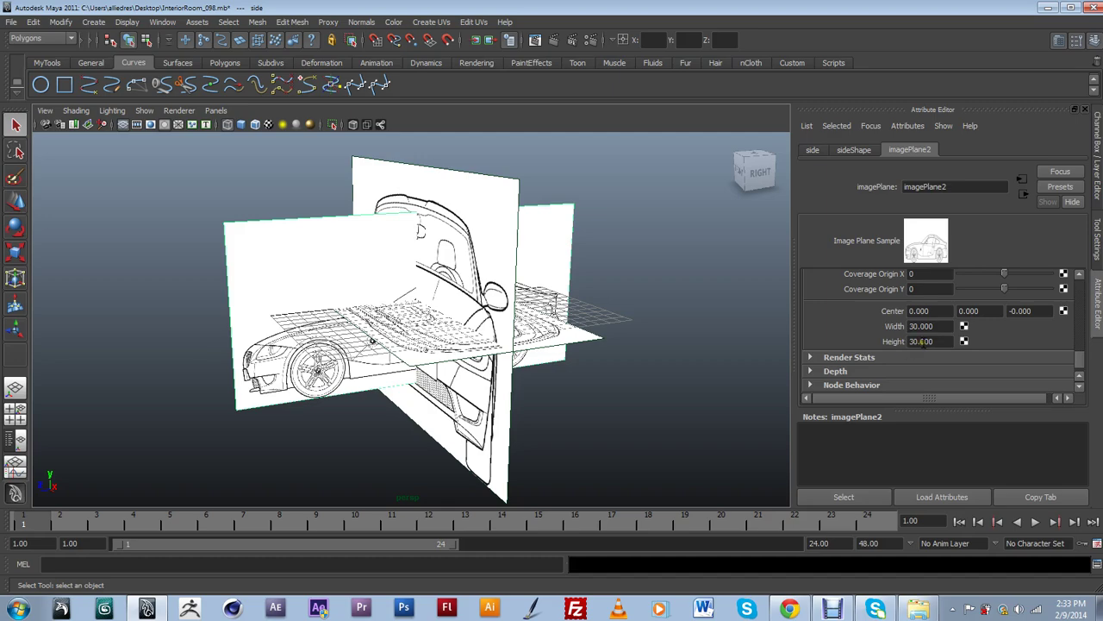
mouse_move(534, 377)
left_mouse_down("alt")
mouse_move(588, 369)
mouse_move(527, 402)
mouse_move(521, 385)
left_mouse_up("alt")
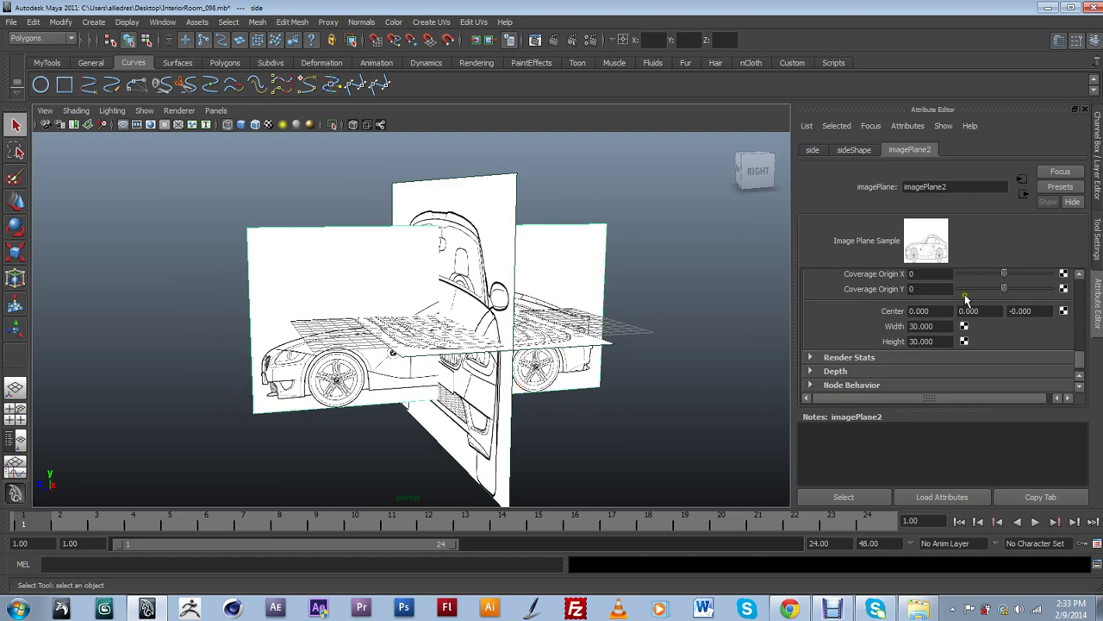
left_click(988, 311)
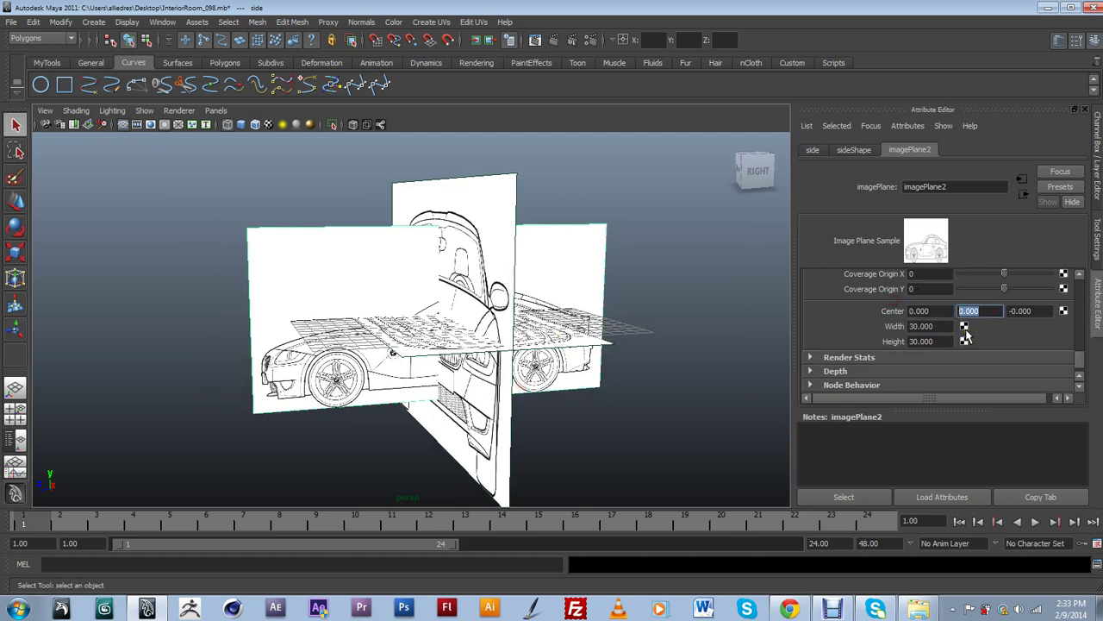
left_click(945, 312)
key("Return")
left_click_drag(569, 306, 562, 279, "alt")
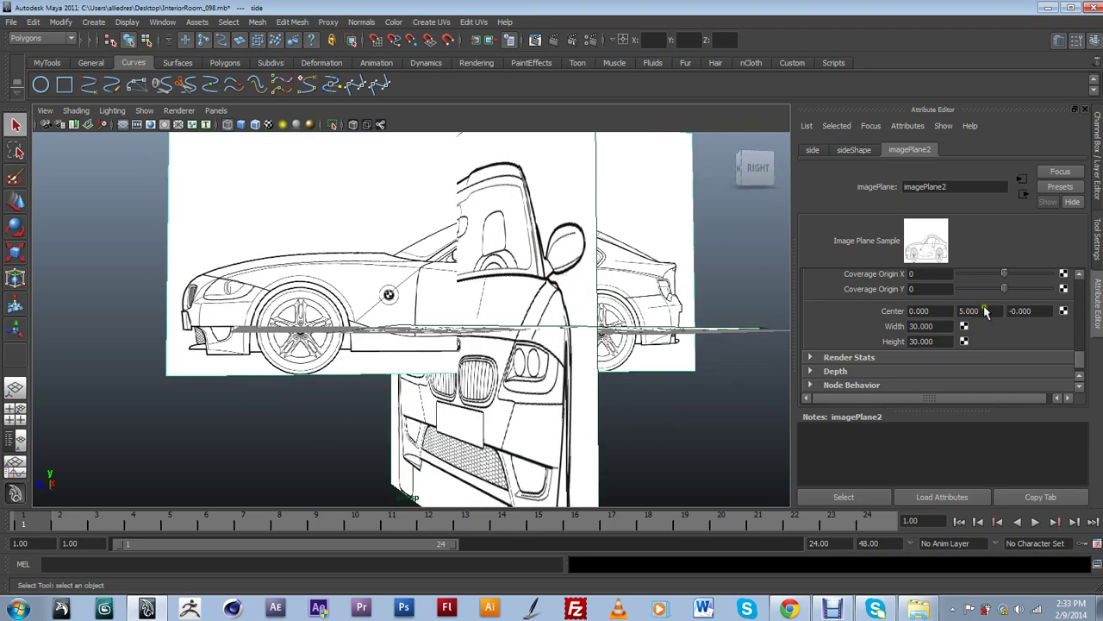
left_click_drag(648, 331, 555, 374, "alt")
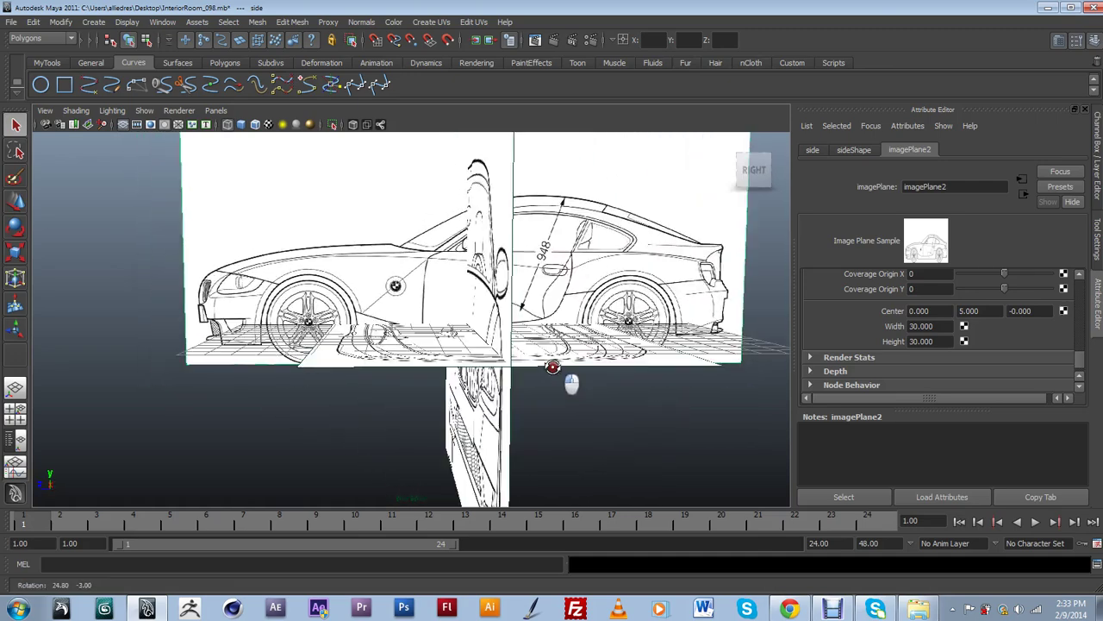
Step: Switch the viewport to the side view and set the side image plane's Center Y to 6
left_click(215, 111)
mouse_move(277, 142)
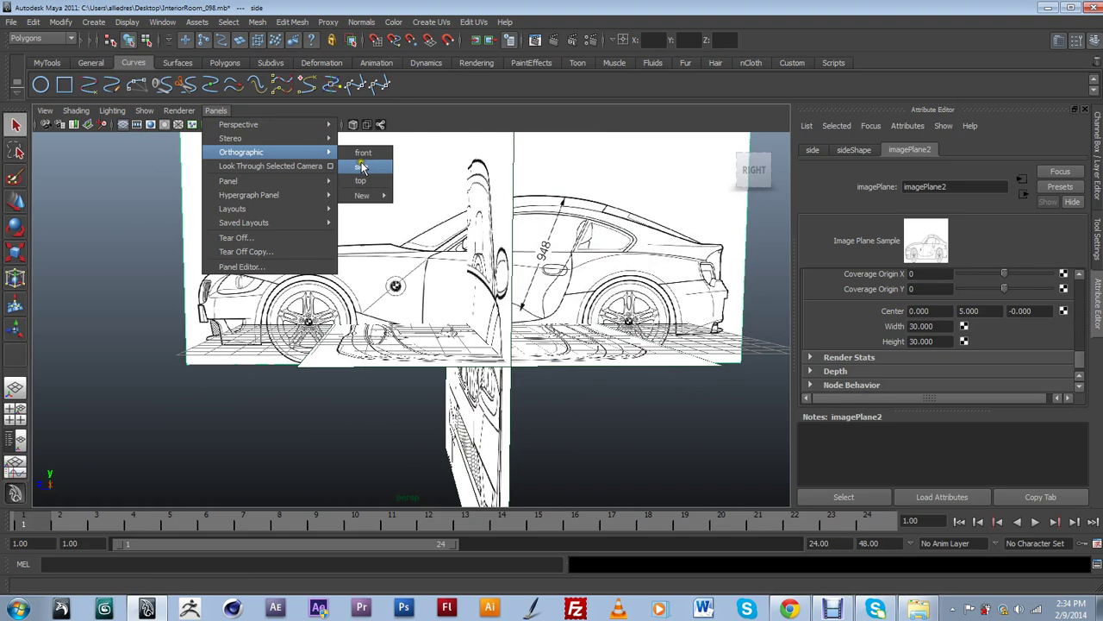
left_click(363, 165)
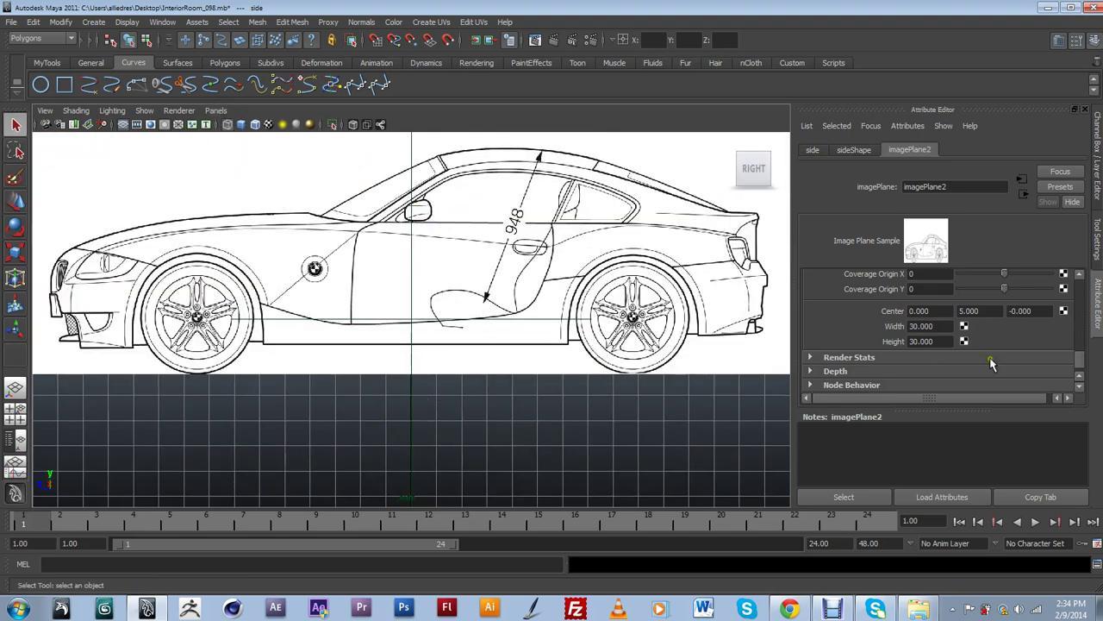
left_click(969, 311)
type("6")
key("Return")
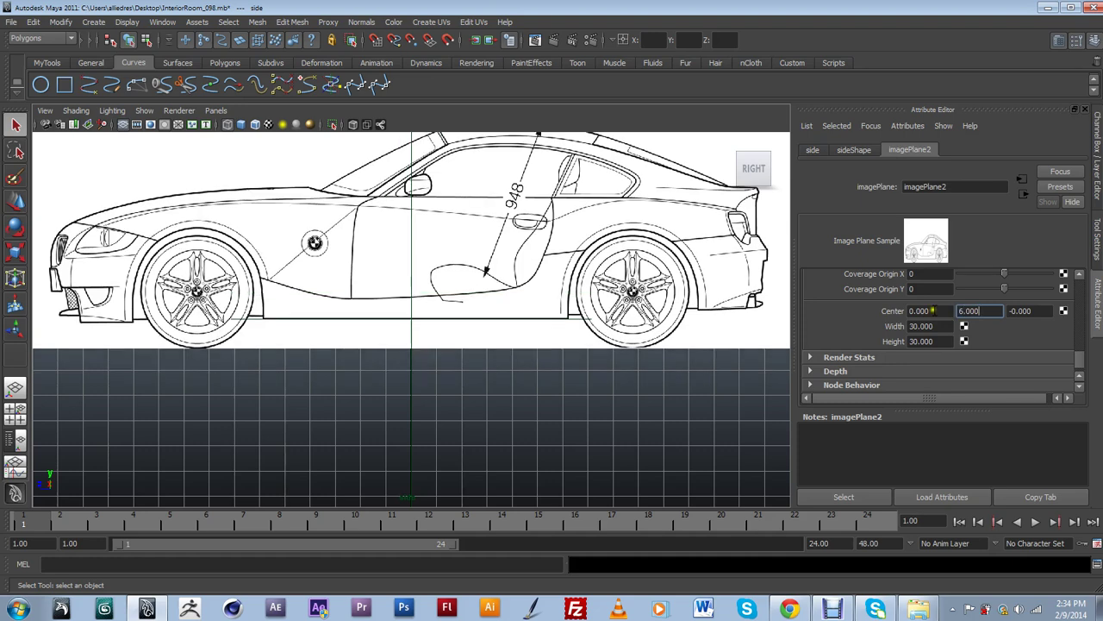
Step: Raise the side image plane's Center Y to 7 and fine-tune it to 7.2 so the tyres rest on the grid line
left_click(969, 311)
type("7")
key("Return")
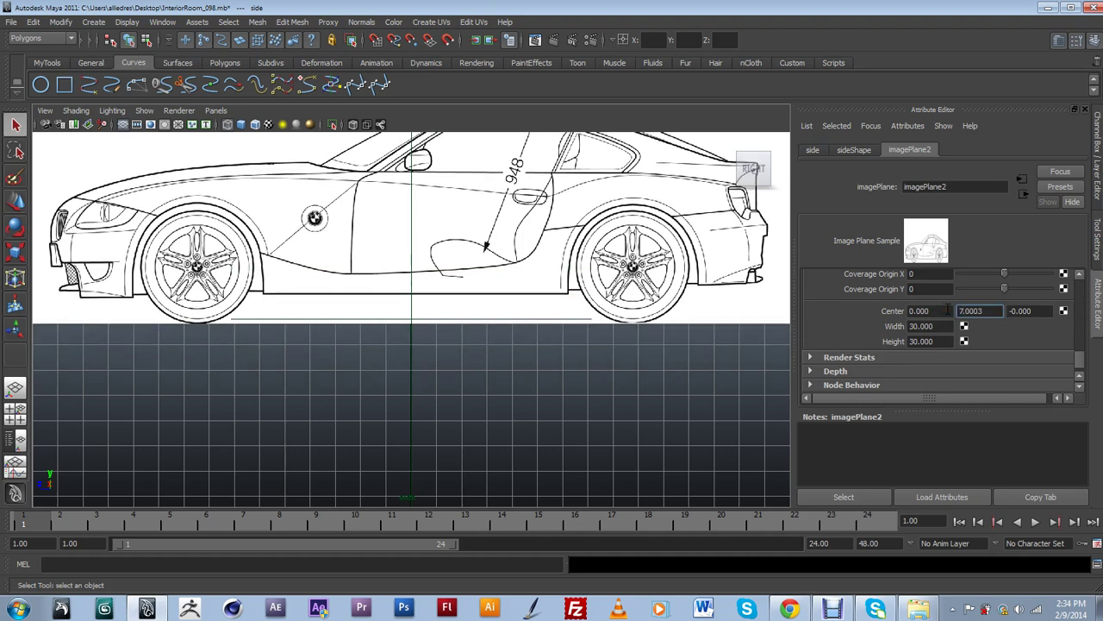
left_click_drag(983, 310, 938, 310)
left_click_drag(959, 311, 991, 310)
type("7.2")
key("Return")
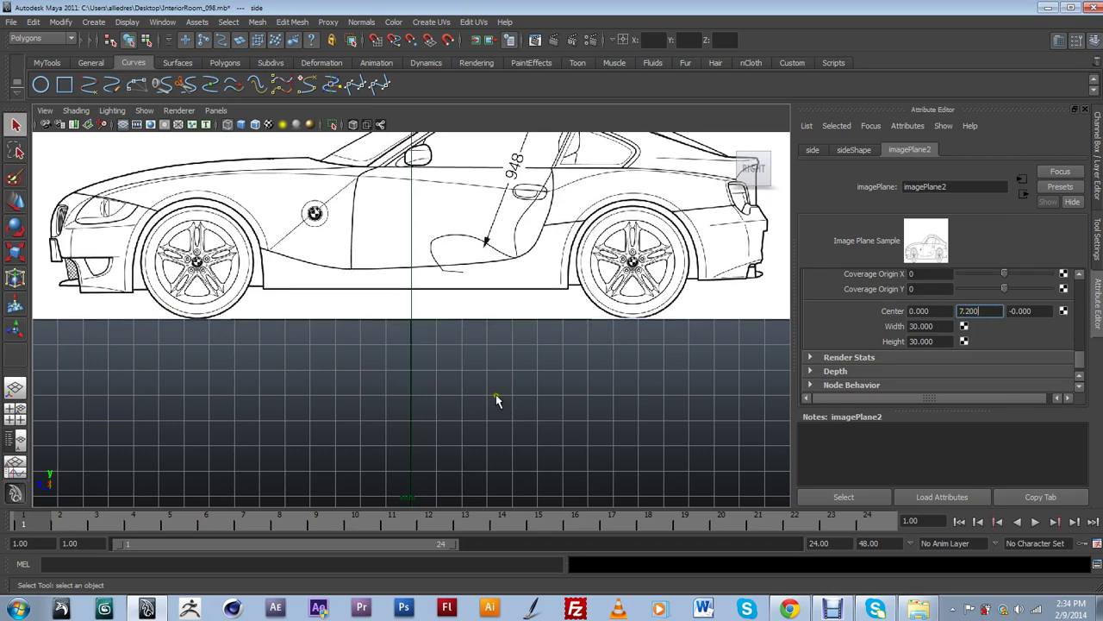
scroll(495, 399, "down", 4)
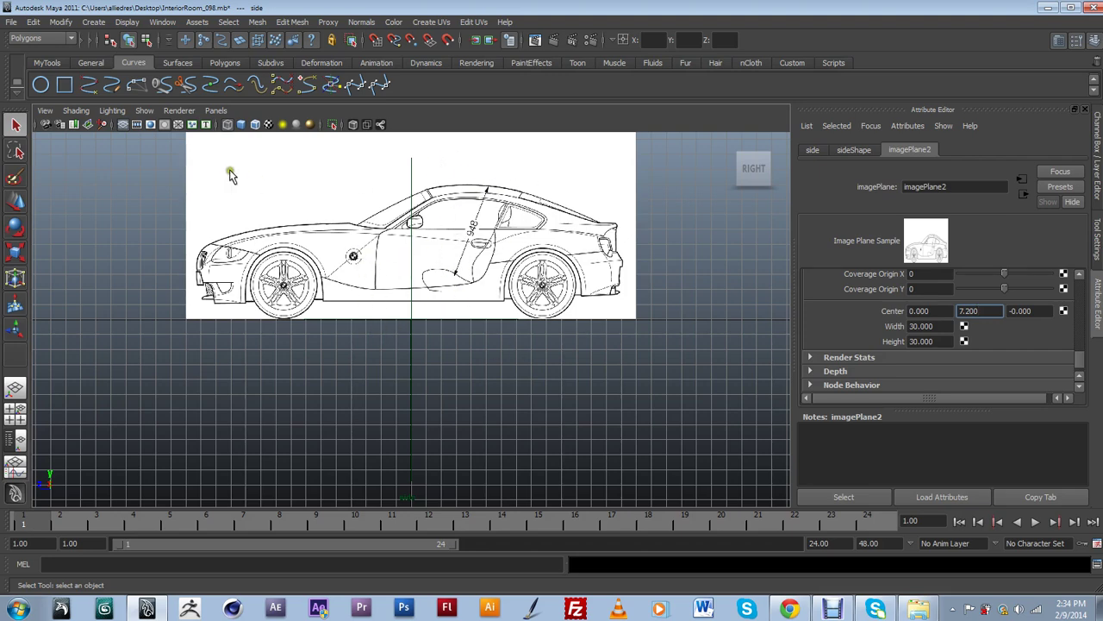
Step: Switch the viewport to the persp view and select the front image plane for editing its placement attributes
left_click(216, 111)
mouse_move(246, 124)
left_click(364, 125)
left_click_drag(479, 298, 559, 355, "alt")
left_click(490, 293)
left_click_drag(492, 308, 428, 392, "alt")
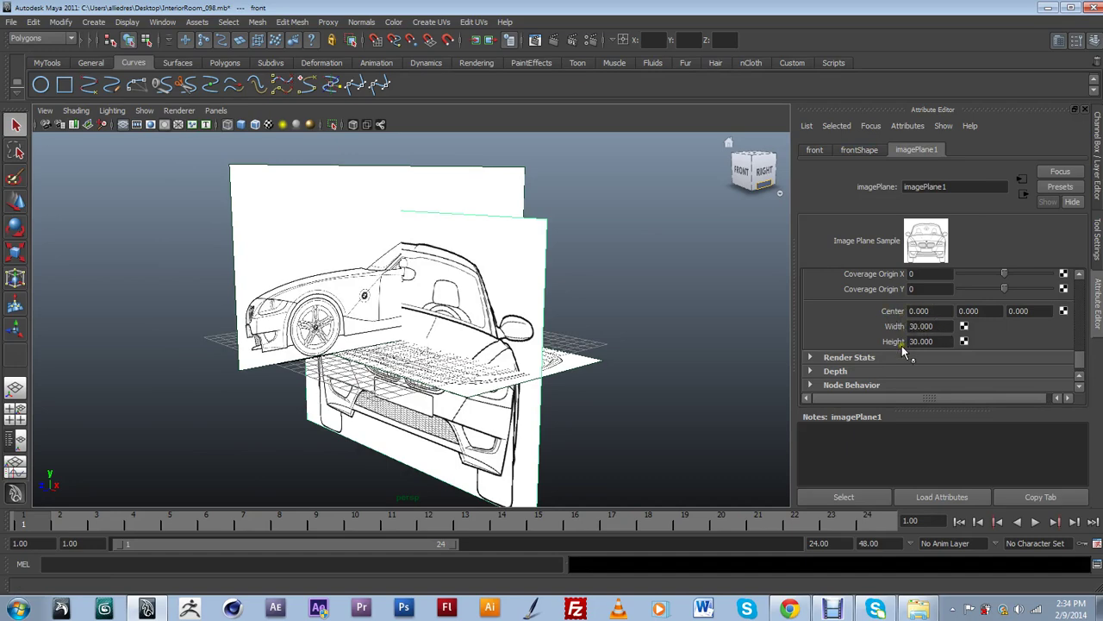
mouse_move(561, 337)
left_mouse_down("alt")
mouse_move(576, 315)
mouse_move(557, 345)
left_mouse_up("alt")
Step: Try raising the front image plane with Center Y values of 5 and 7.2
left_click_drag(1001, 314, 922, 314)
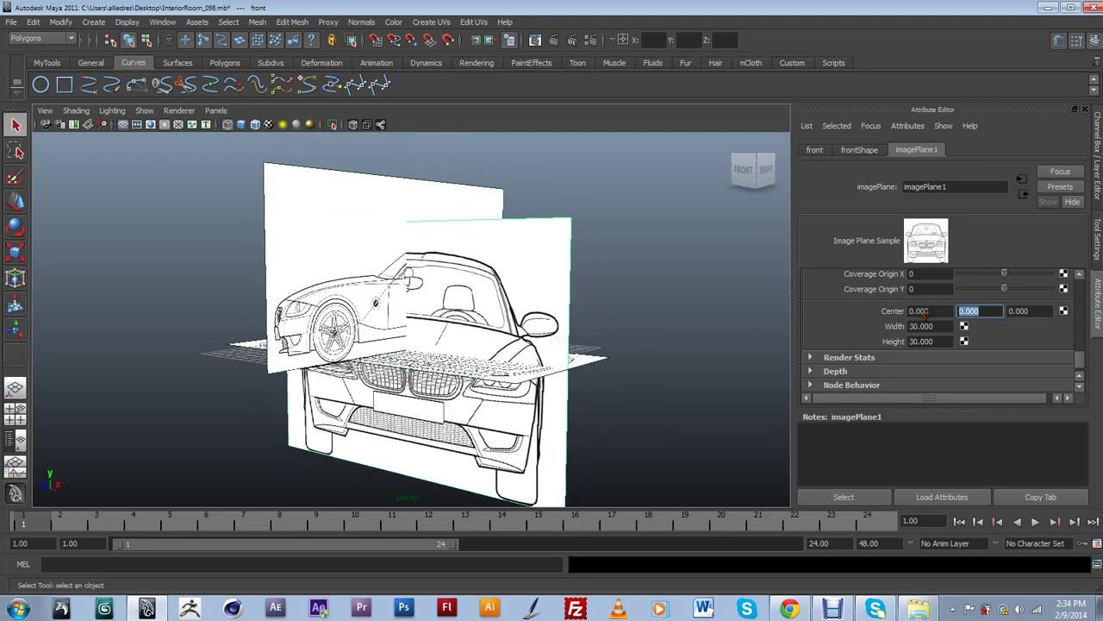
type("5")
key("Return")
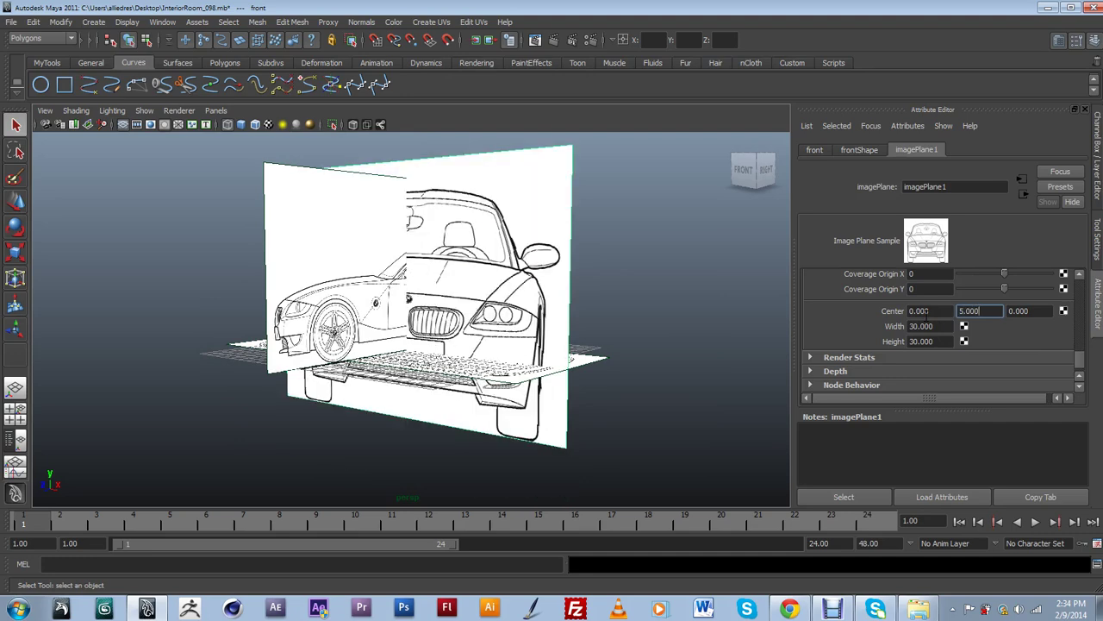
left_click_drag(989, 312, 928, 322)
key("Return")
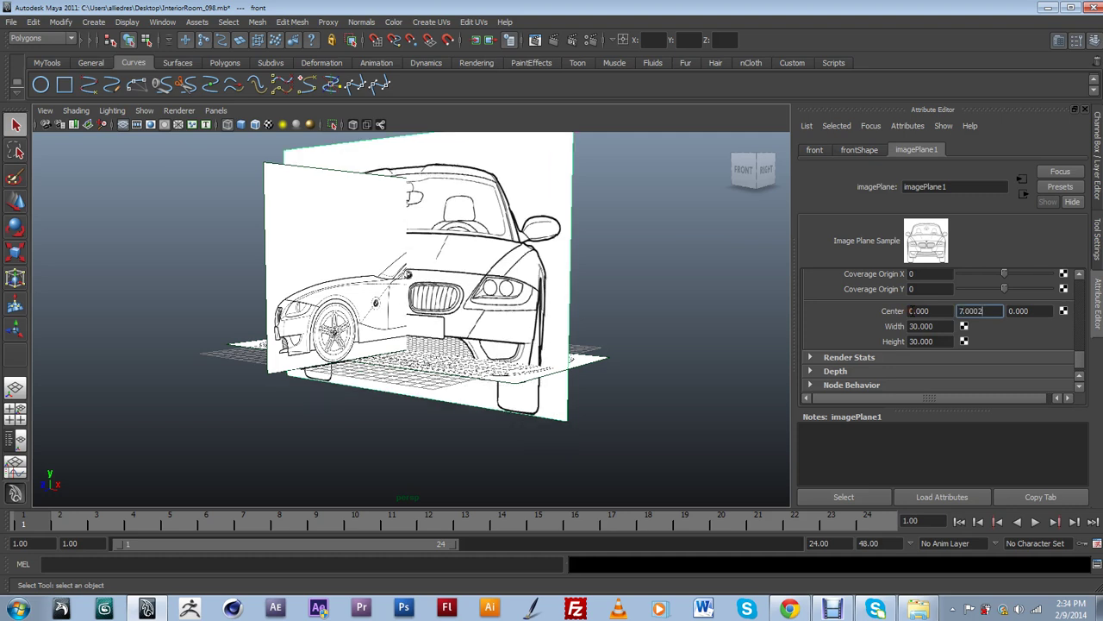
left_click_drag(970, 311, 965, 312)
type("2")
key("Return")
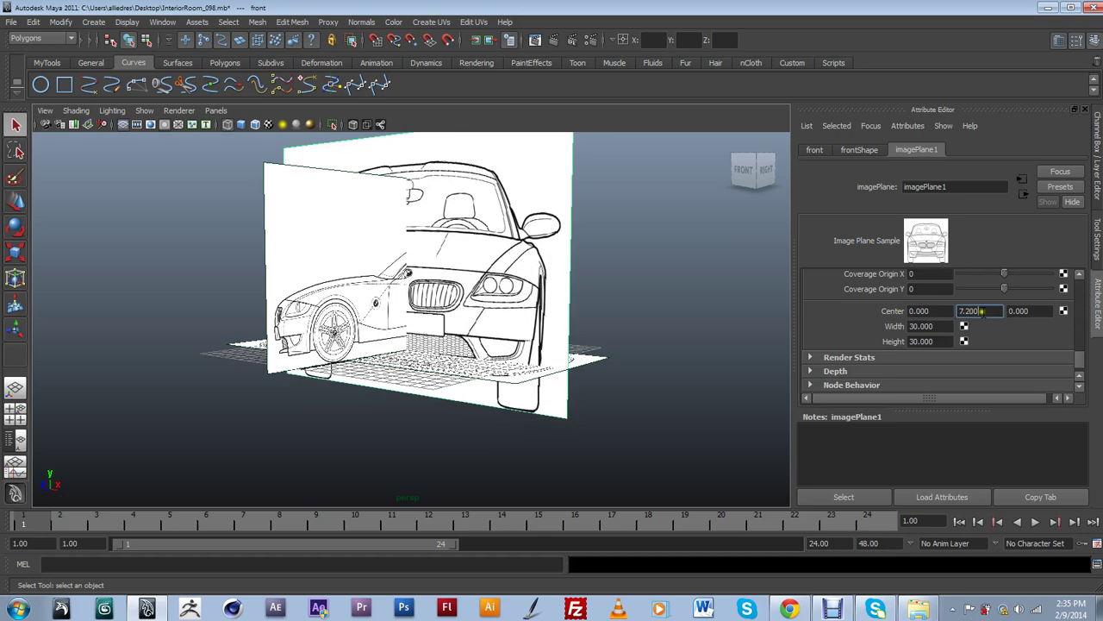
Step: Set the front image plane's Center Y to 9 and check its height against the grid
left_click_drag(998, 312, 955, 311)
key("Return")
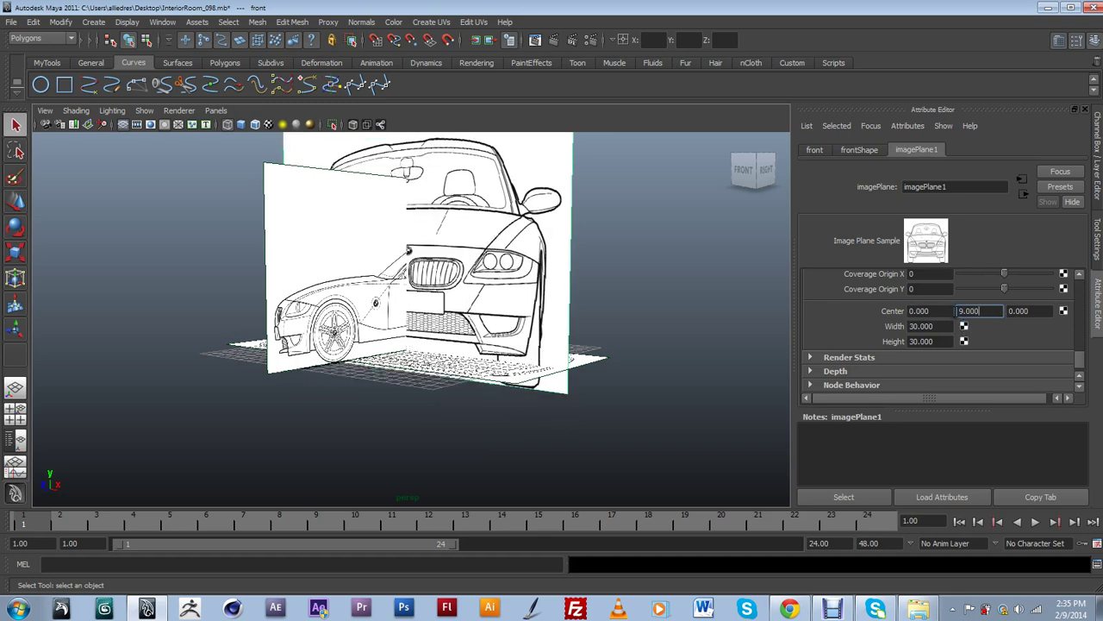
left_click_drag(655, 323, 579, 402, "alt")
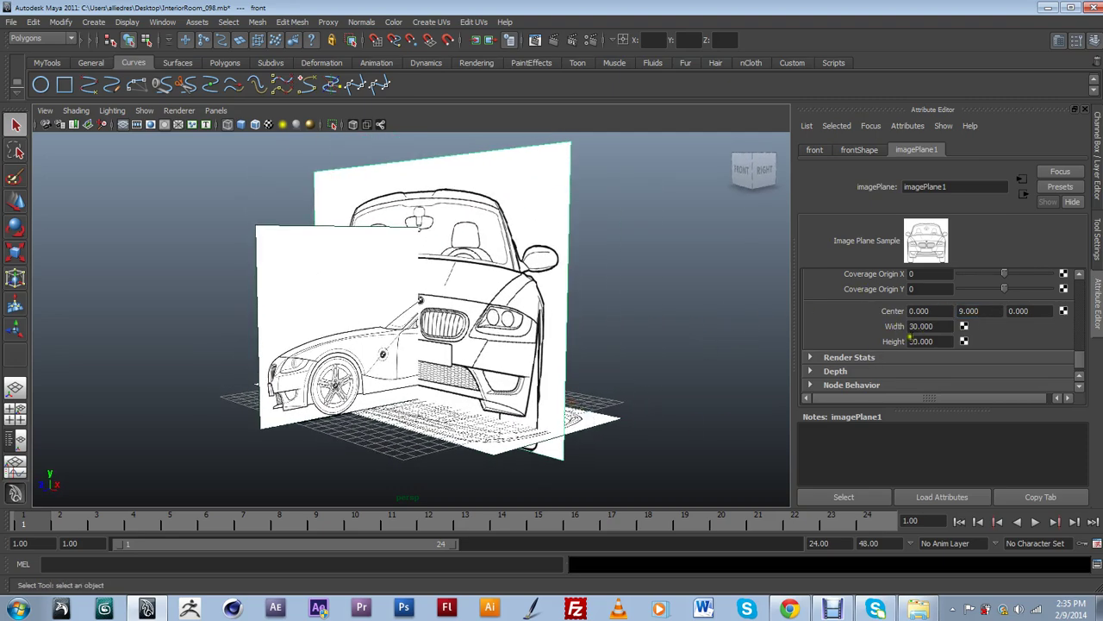
Step: Set the front image plane's Width to 20 and compare its size with the side image
double_click(910, 326)
type("20")
key("Return")
left_click_drag(745, 348, 661, 370, "alt")
double_click(921, 342)
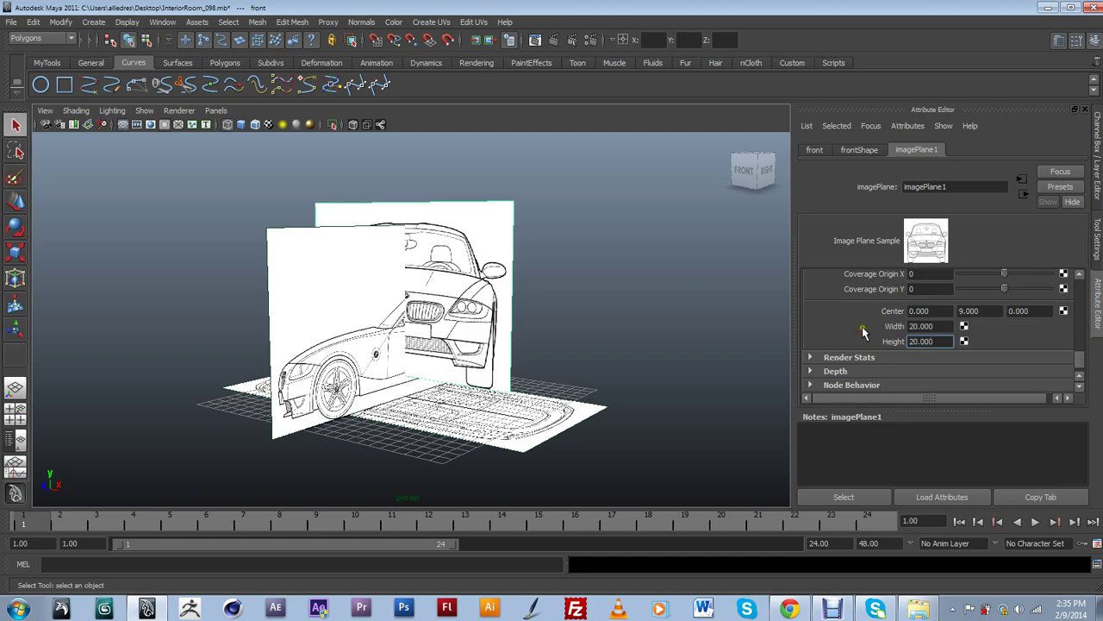
left_click_drag(724, 319, 349, 327, "alt")
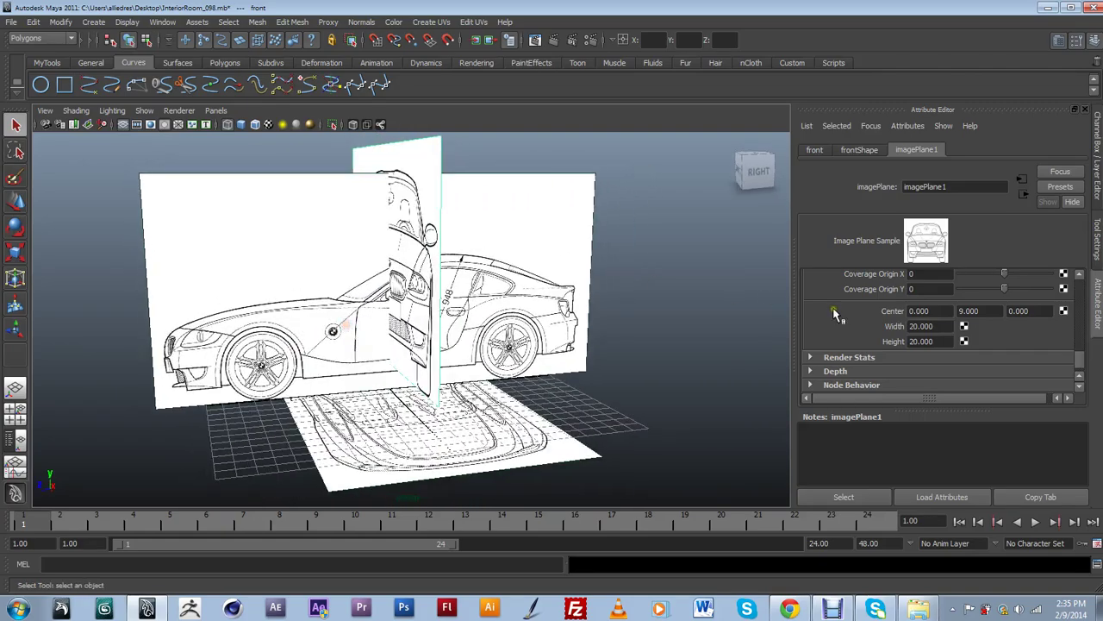
Step: Try Center Y values of 7 and 7.2 on the front image plane, comparing it with the side view and grid
double_click(975, 310)
type("7")
key("Return")
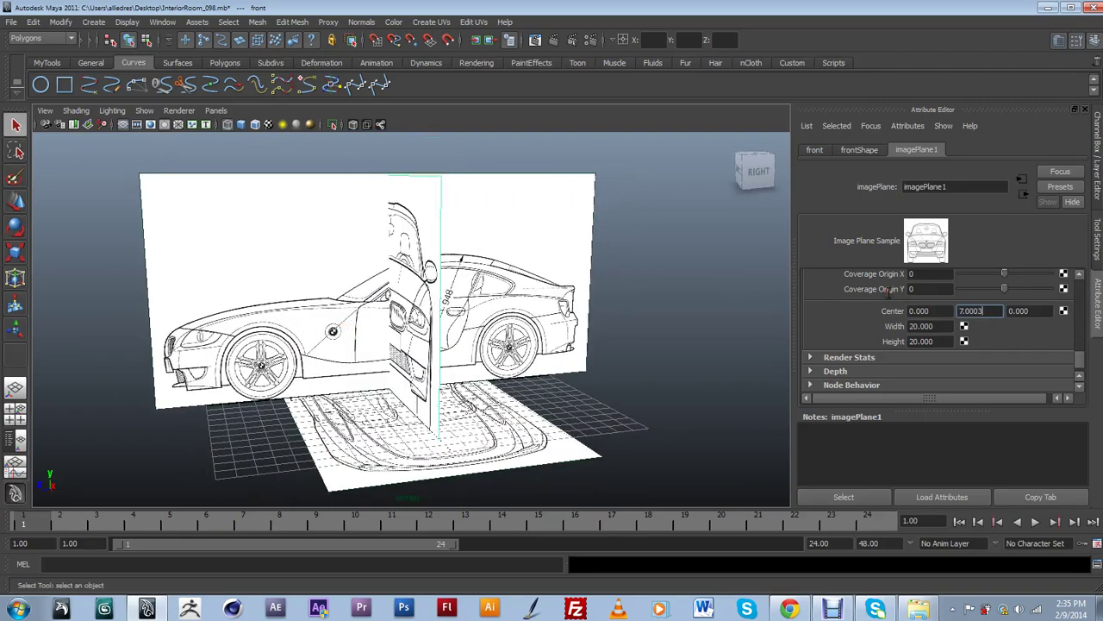
left_click_drag(670, 460, 657, 445, "alt")
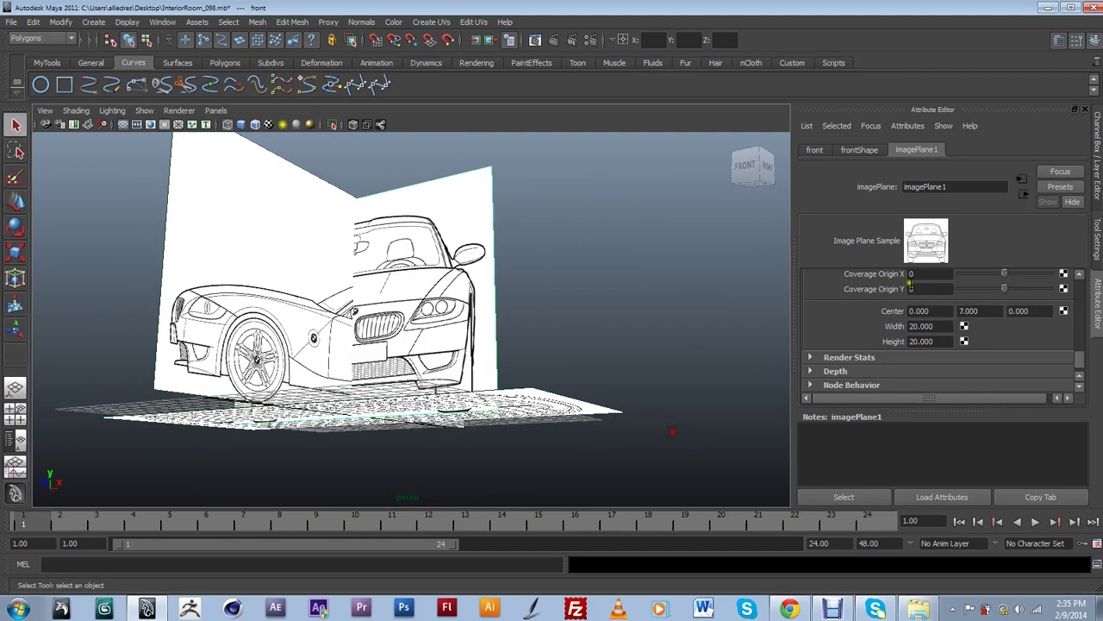
double_click(967, 312)
key("Return")
left_click_drag(668, 289, 518, 259, "alt")
left_click_drag(502, 393, 444, 259, "alt")
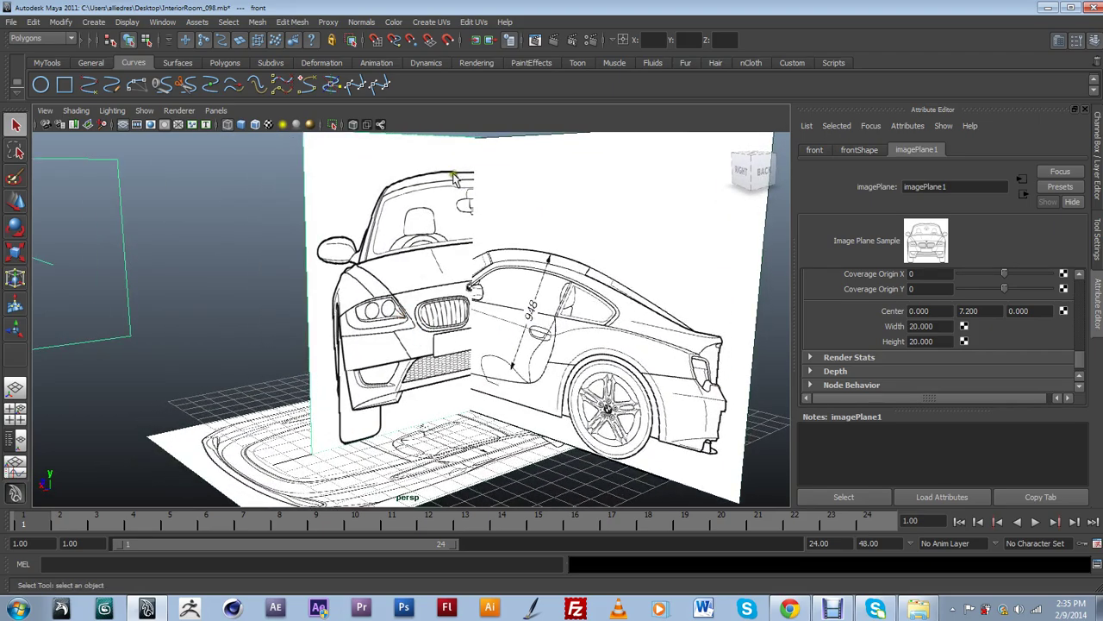
left_click_drag(608, 346, 595, 394, "alt")
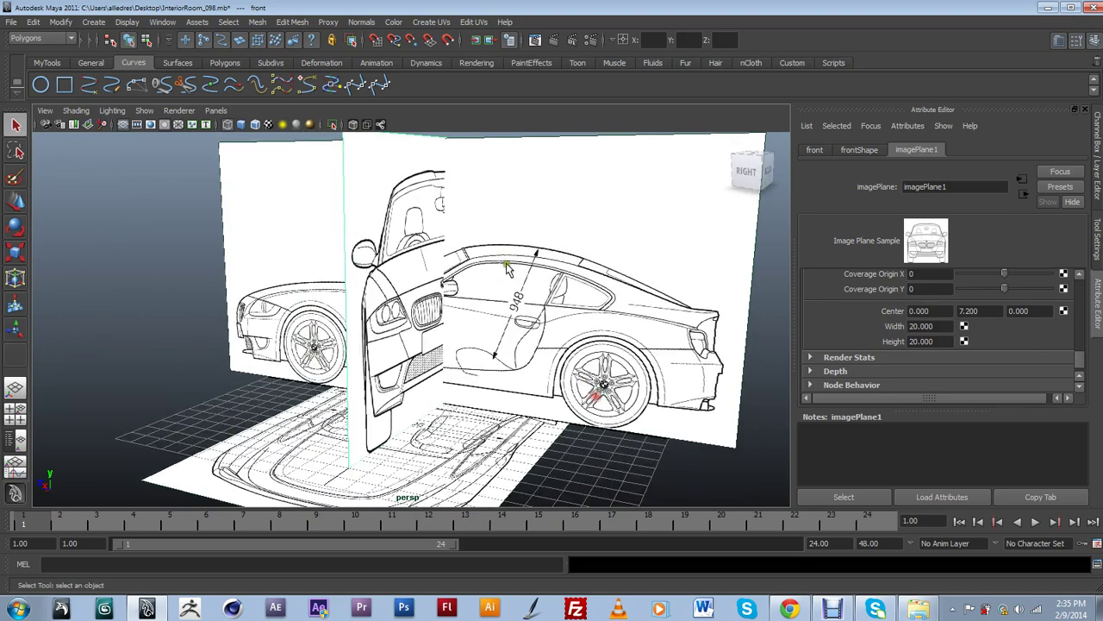
left_click_drag(541, 259, 437, 298, "alt")
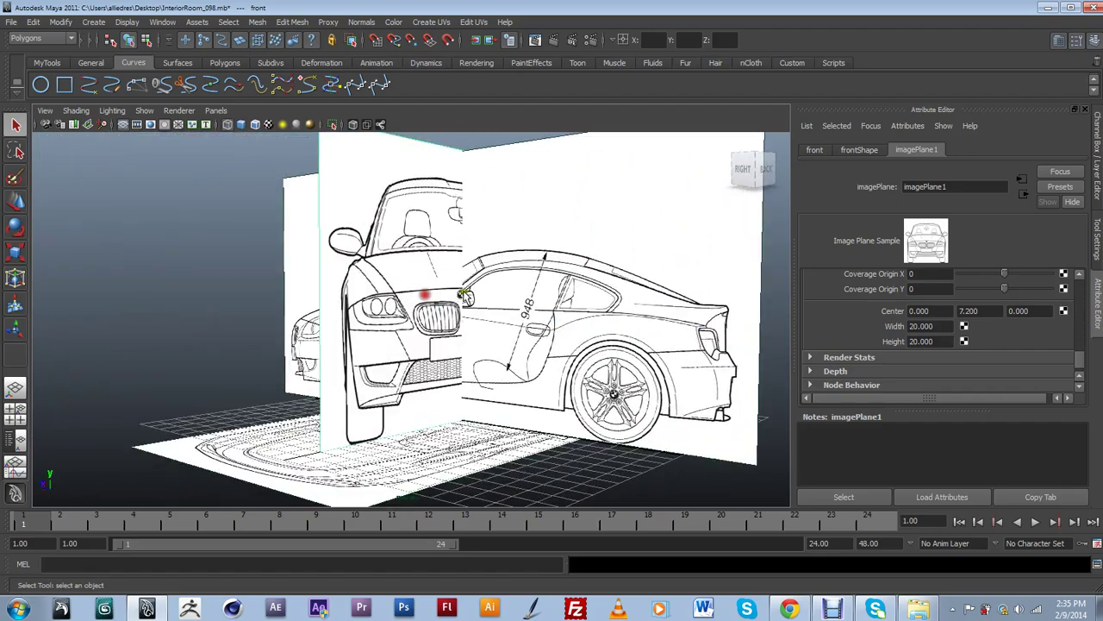
Step: Try Width values of 15 and 16 on the front image plane to match the side image's proportions
left_click_drag(938, 330, 869, 325)
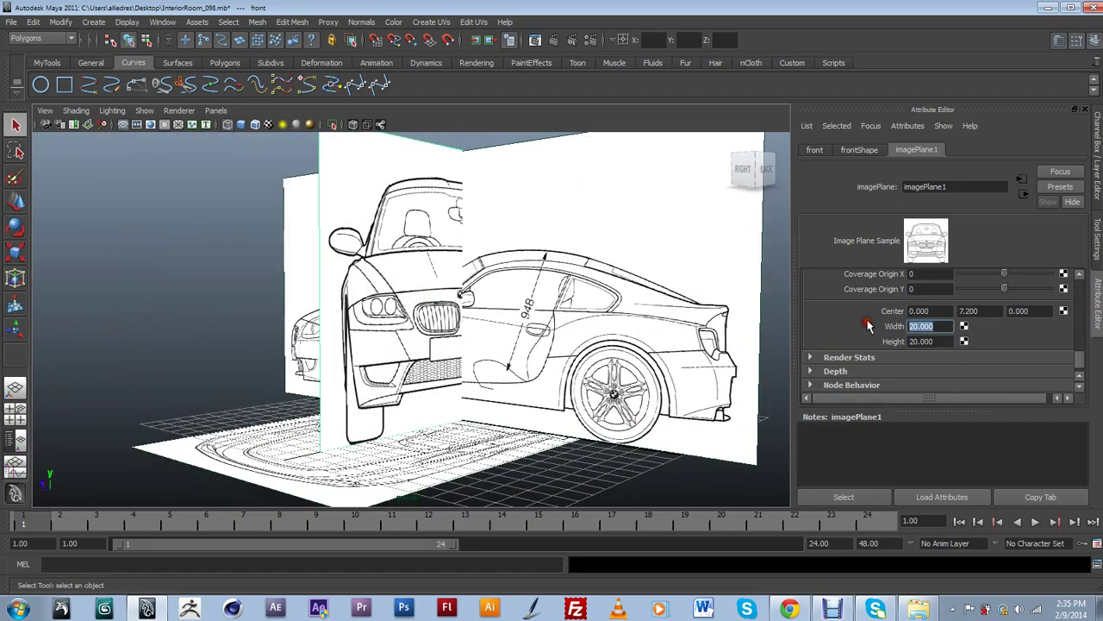
key("Return")
left_click_drag(551, 284, 519, 278, "alt")
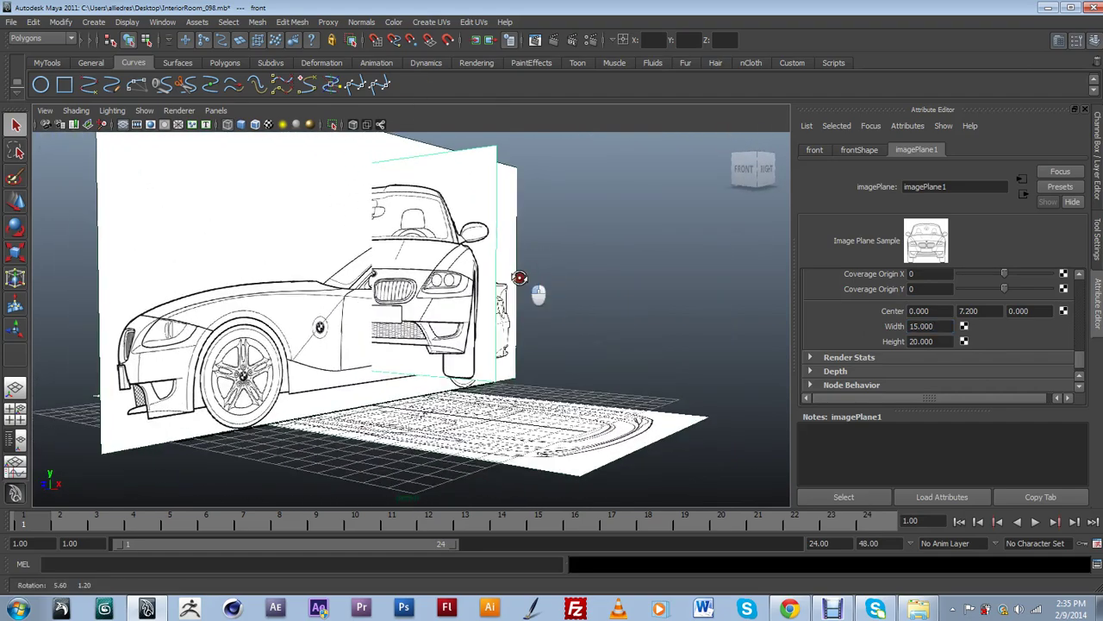
left_click_drag(936, 330, 896, 345)
type("16")
key("Return")
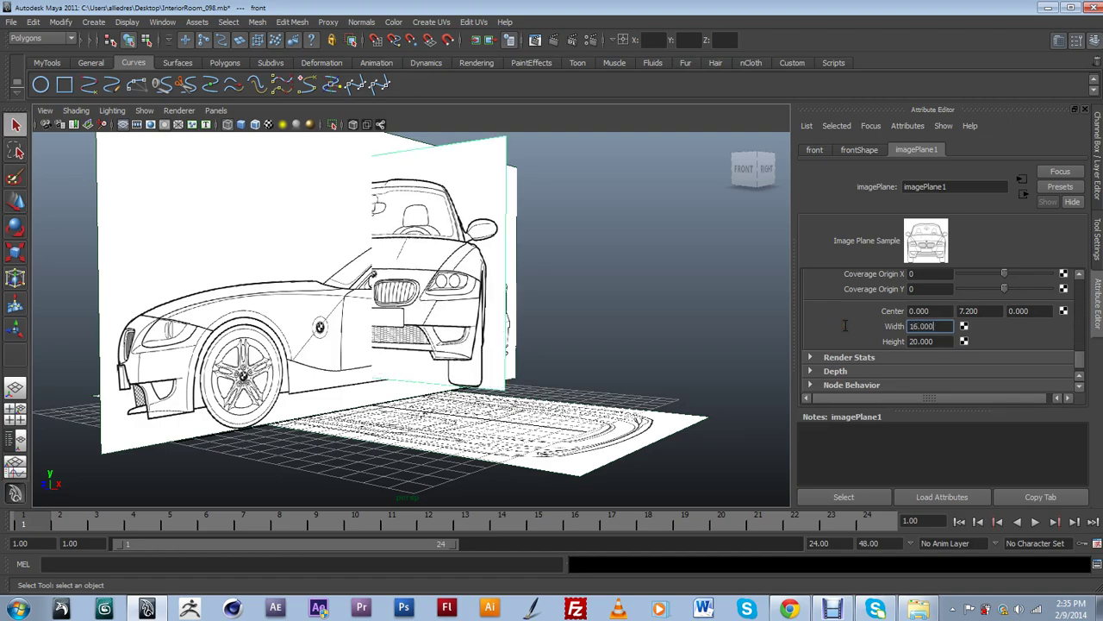
left_click_drag(565, 343, 522, 333, "alt")
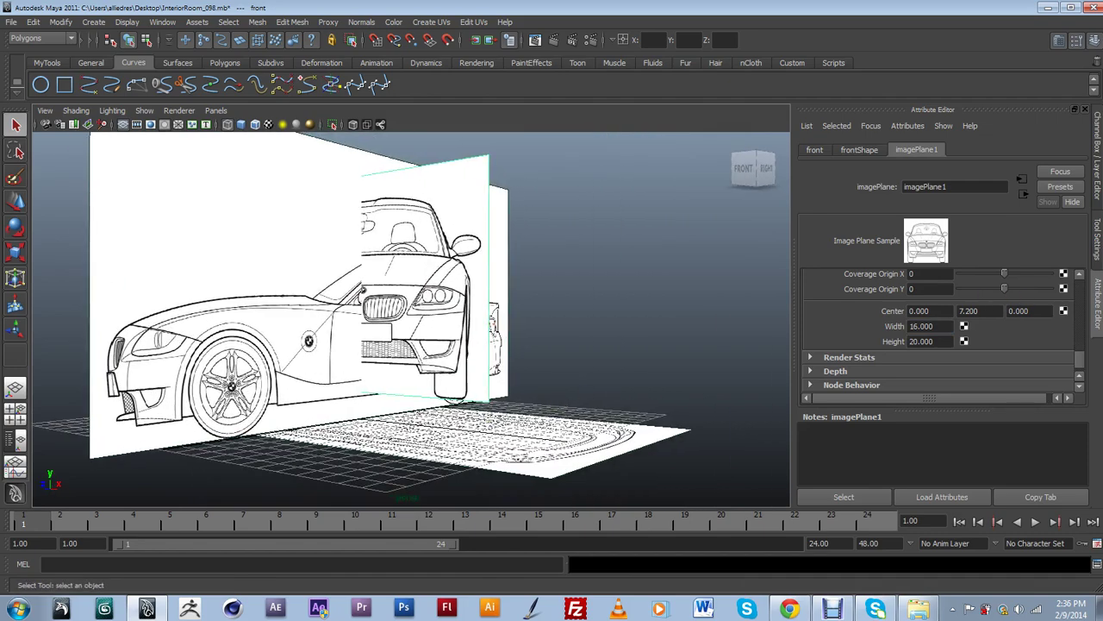
Step: Move the front image plane back along the car with a Center Z of -2, refined to -4
left_click_drag(1023, 314, 991, 309)
type("-2")
key("Return")
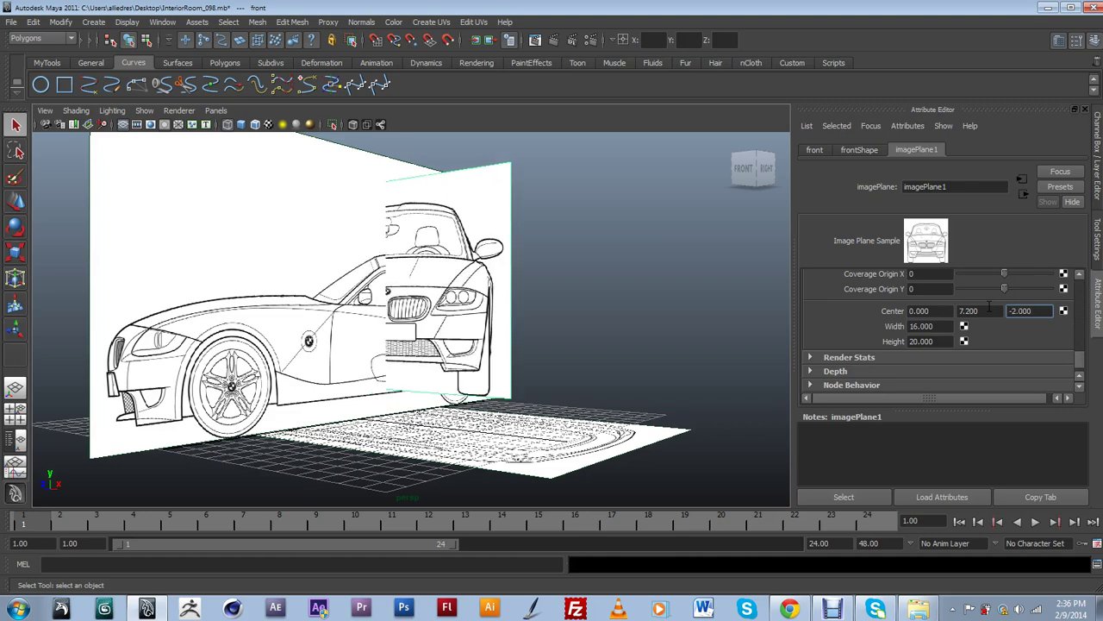
left_click(765, 169)
left_click_drag(1031, 311, 1009, 310)
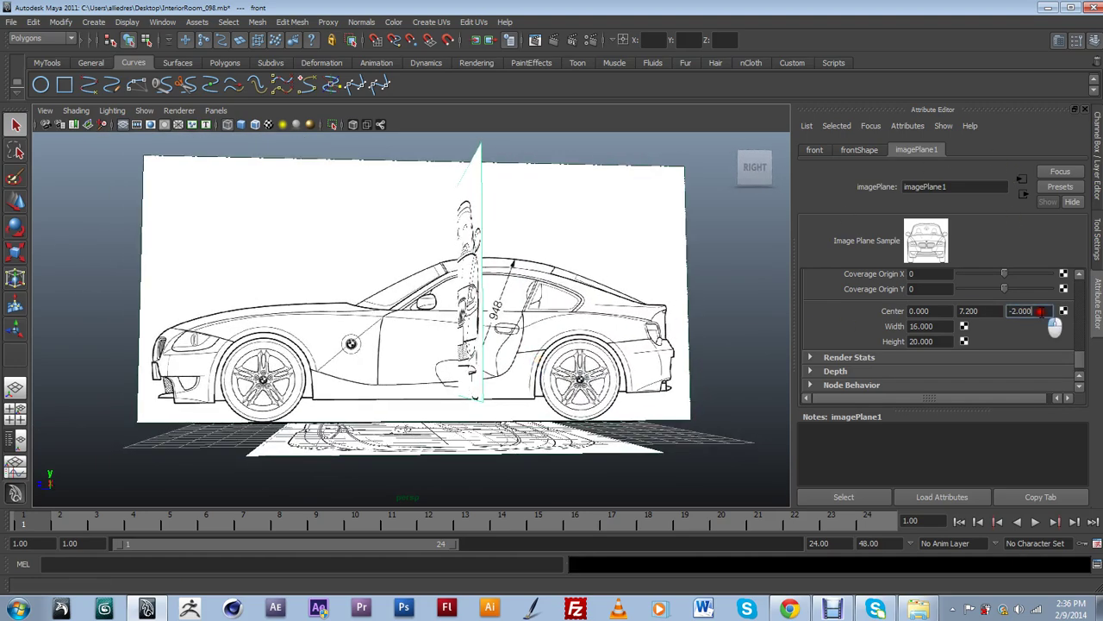
type("-4")
key("Return")
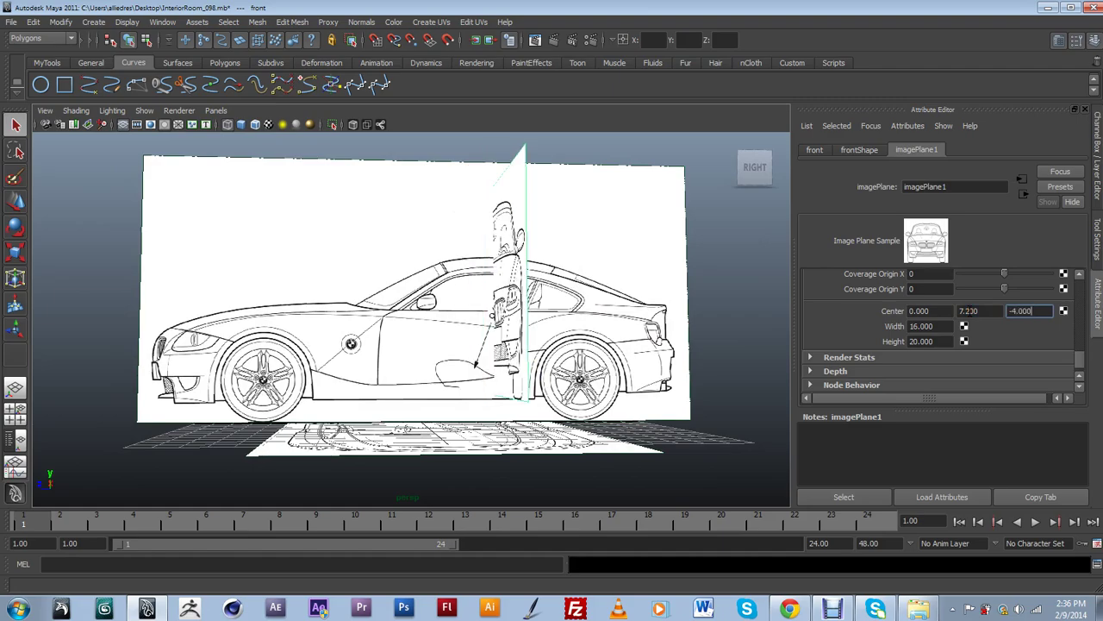
left_click_drag(659, 397, 541, 377, "alt")
scroll(517, 371, "up", 4)
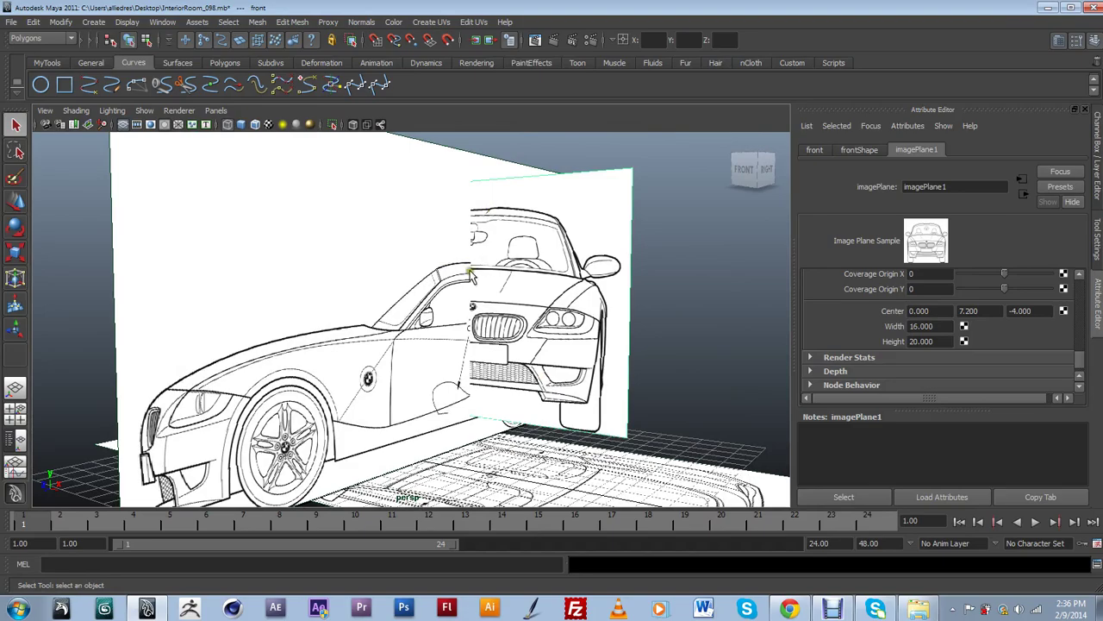
Step: Try Center Y values of 5 and 6 on the front image plane, checking the tyres against the ground grid
middle_click_drag(578, 364, 575, 318, "alt")
left_click_drag(593, 331, 556, 340, "alt")
left_click_drag(989, 310, 936, 310)
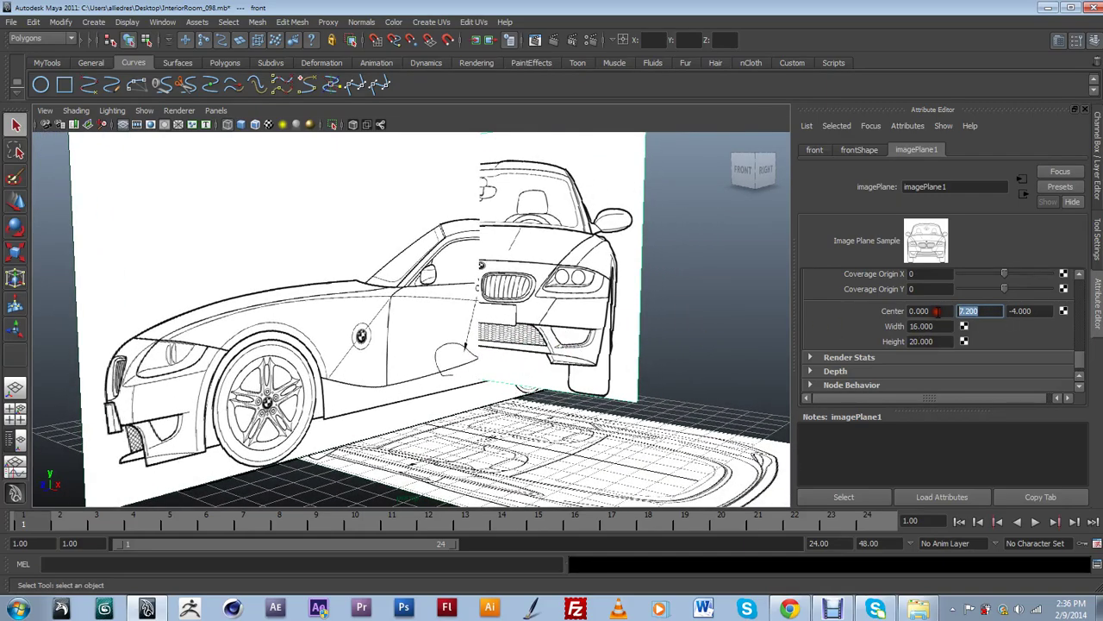
type("5")
key("Return")
left_click_drag(680, 419, 690, 393, "alt")
left_click_drag(987, 312, 905, 312)
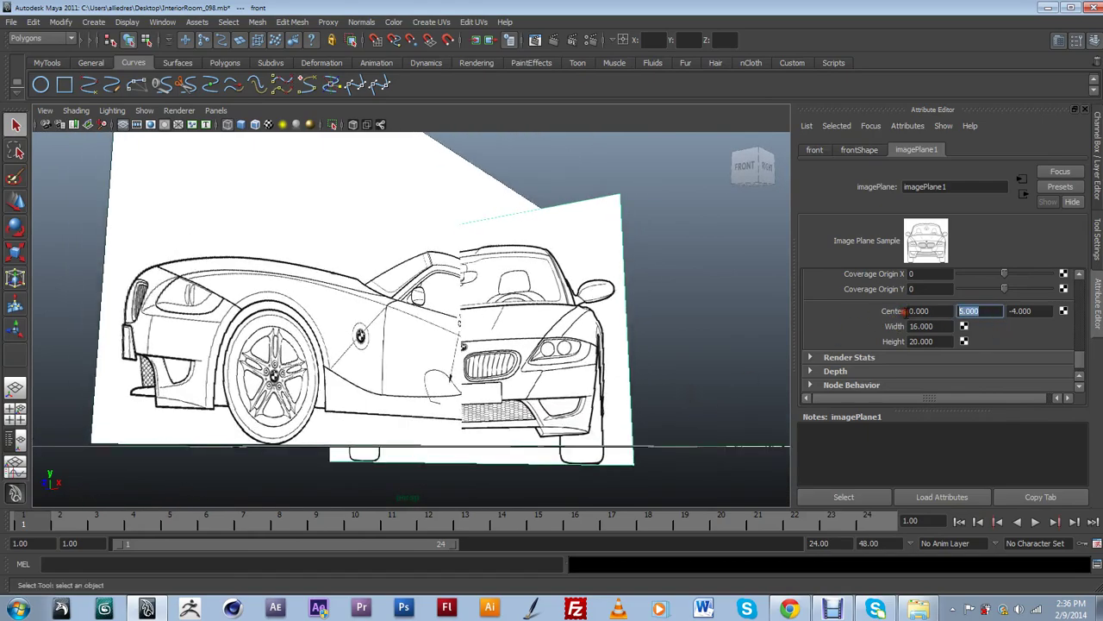
type("6")
key("Return")
left_click_drag(556, 390, 561, 399, "alt")
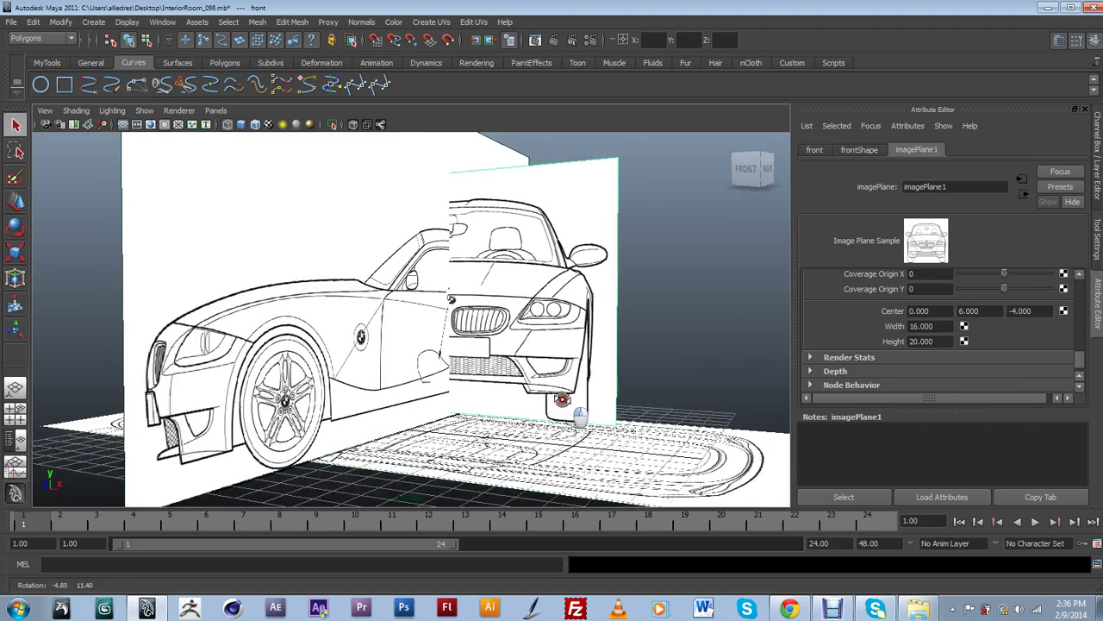
Step: Set the front image plane's Center Y to 5.5 and compare its roofline with the side image
double_click(967, 311)
type("5.5")
key("Return")
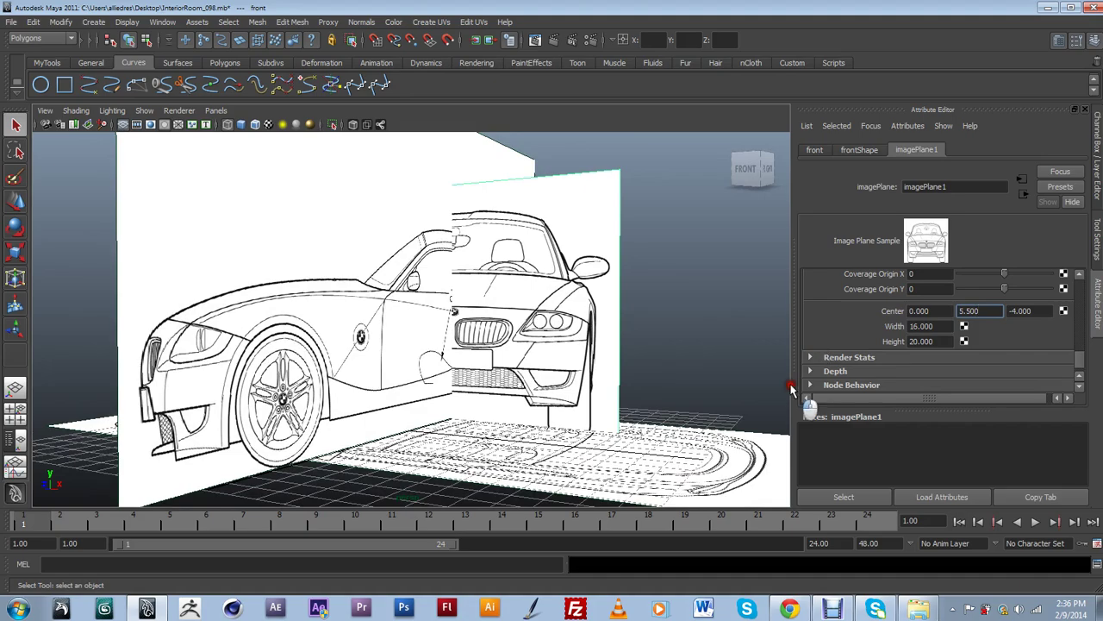
left_click_drag(661, 389, 579, 416, "alt")
middle_click_drag(594, 372, 582, 368, "alt")
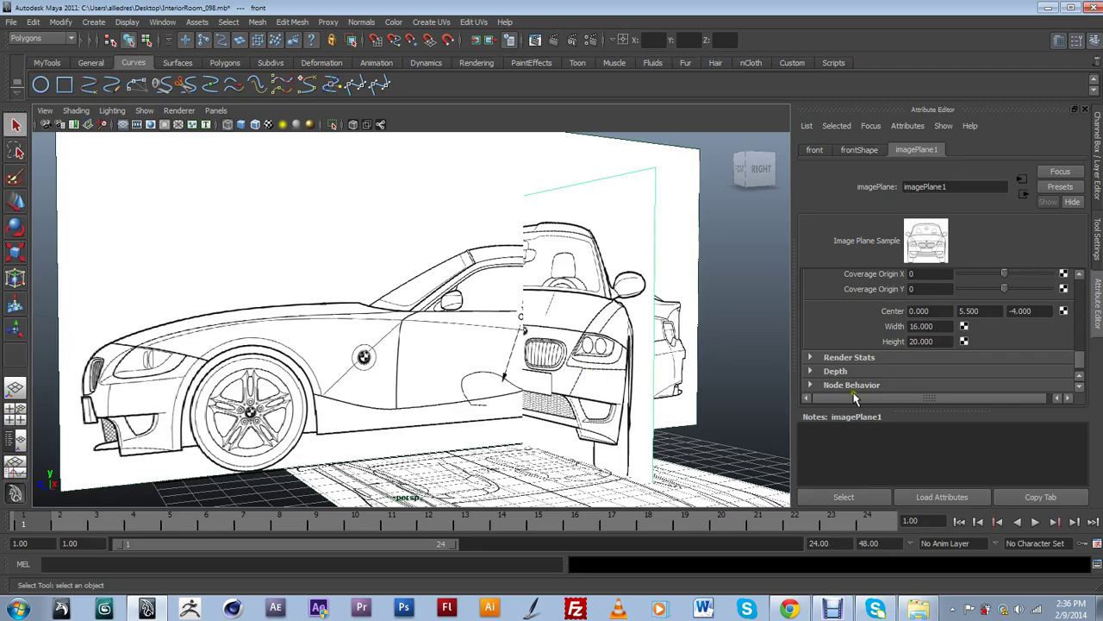
Step: Reduce the front image plane's Width to 15 and fine-tune it to 14.5, checking it against the side image
left_click_drag(933, 326, 912, 340)
type("15")
key("Return")
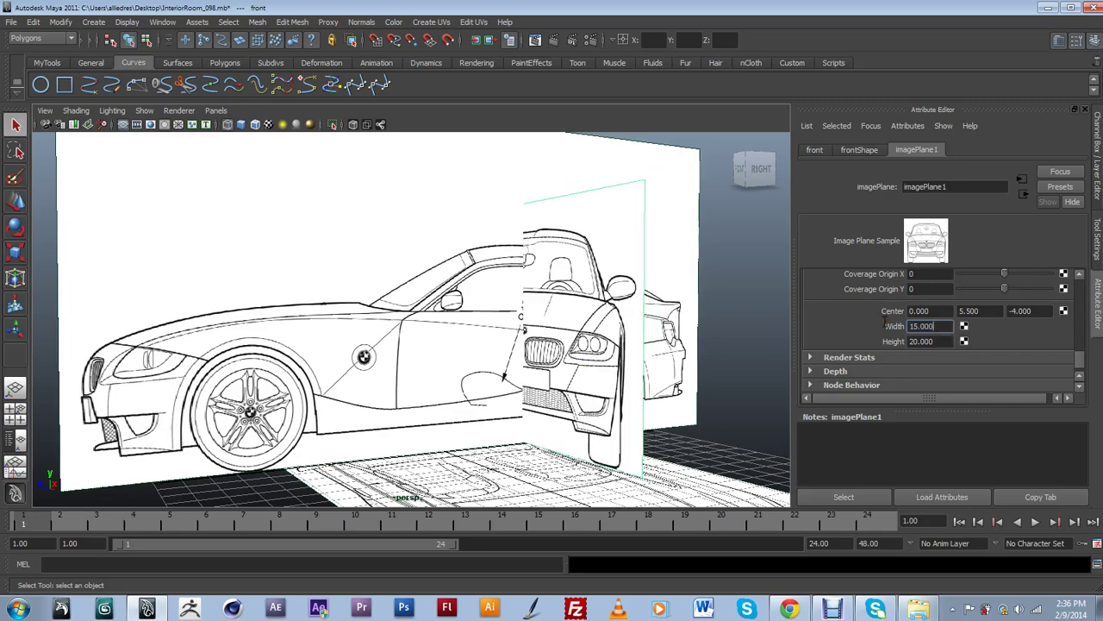
left_click_drag(681, 380, 669, 350, "alt")
left_click_drag(928, 324, 824, 316)
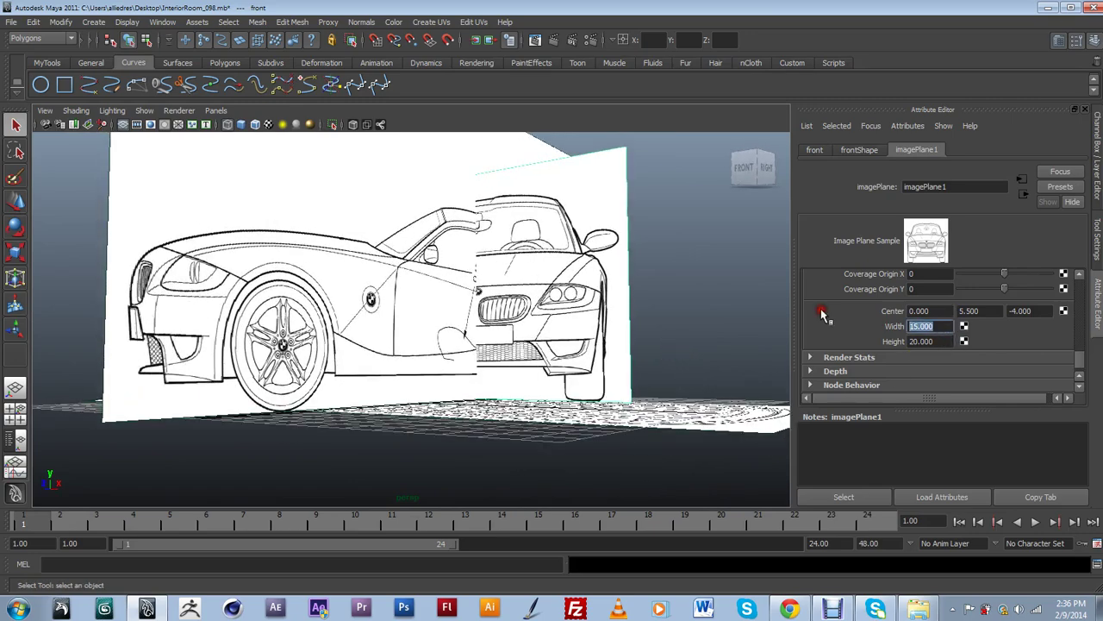
type("14.5")
key("Return")
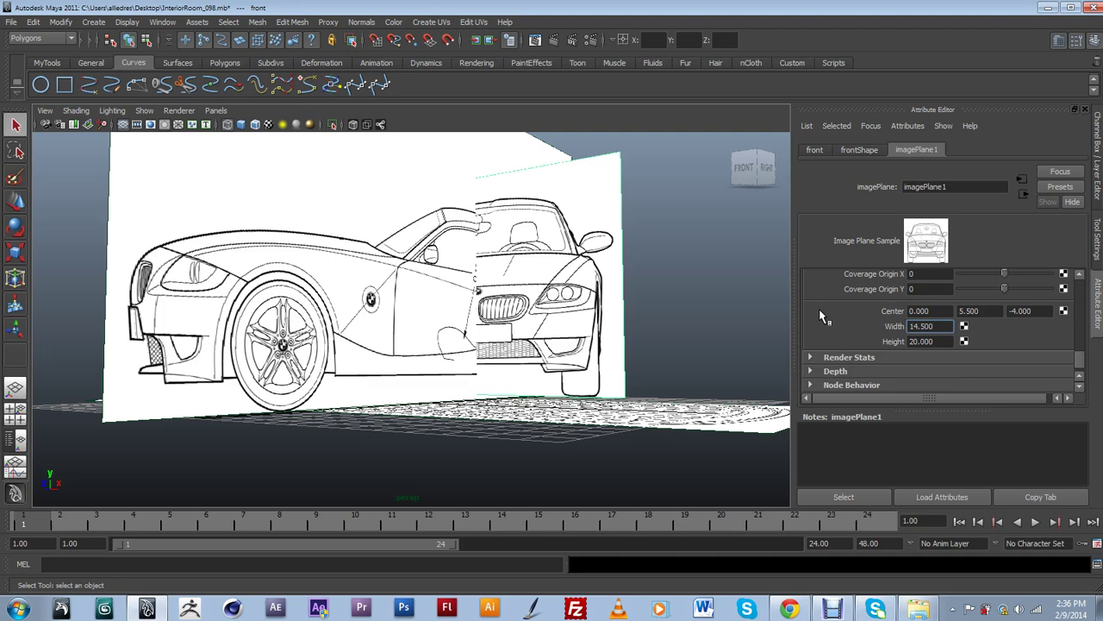
left_click_drag(570, 372, 583, 363, "alt")
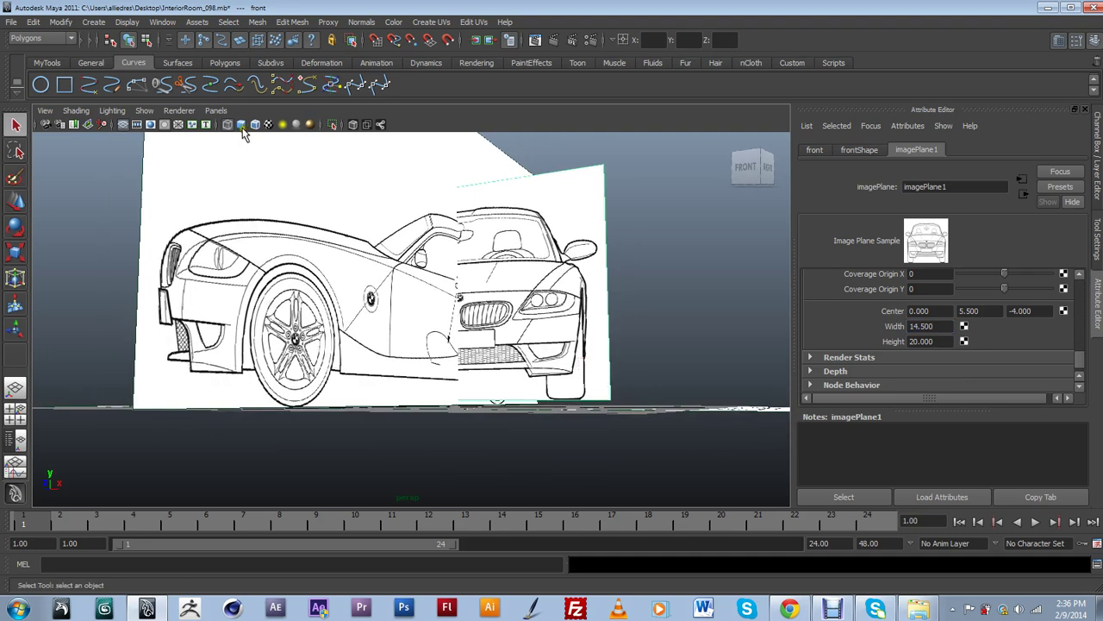
Step: Switch the viewport to the front view and lower the front image plane's Center Y to 5.3, refined to 5.2
left_click(215, 110)
mouse_move(262, 151)
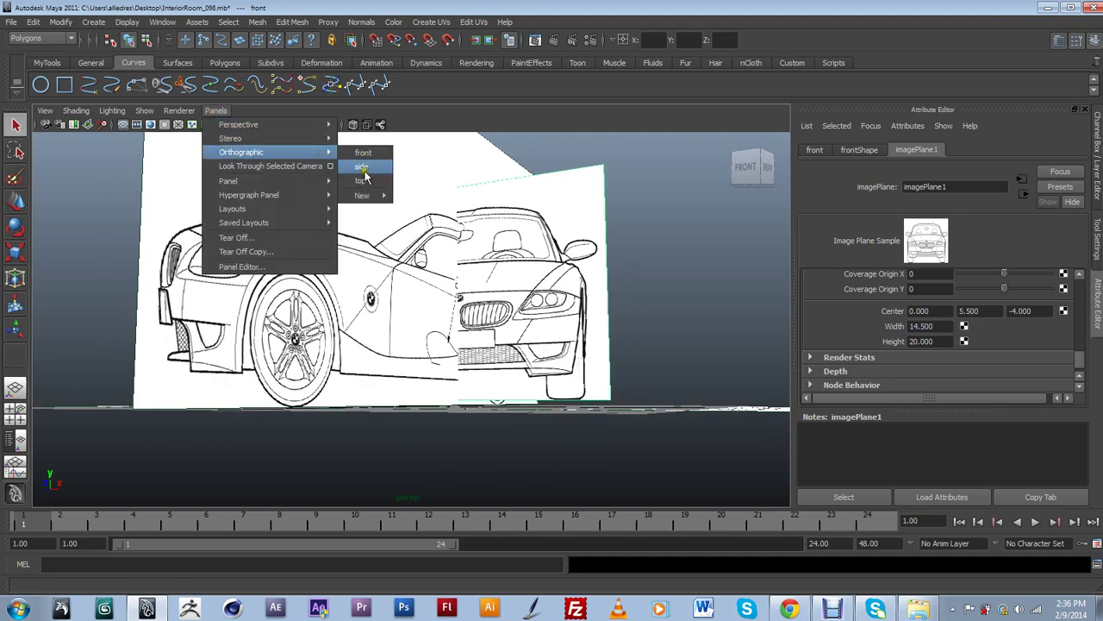
left_click(363, 153)
middle_click_drag(593, 361, 543, 459, "alt")
scroll(513, 472, "down", 2)
scroll(520, 460, "up", 3)
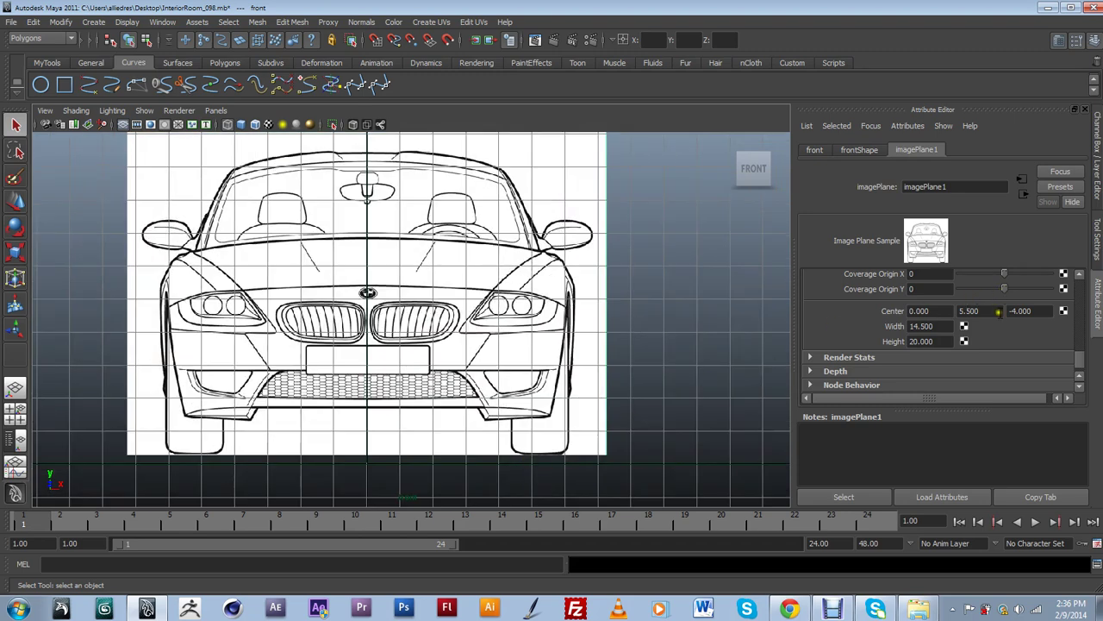
left_click(965, 311)
type("5.3")
key("Return")
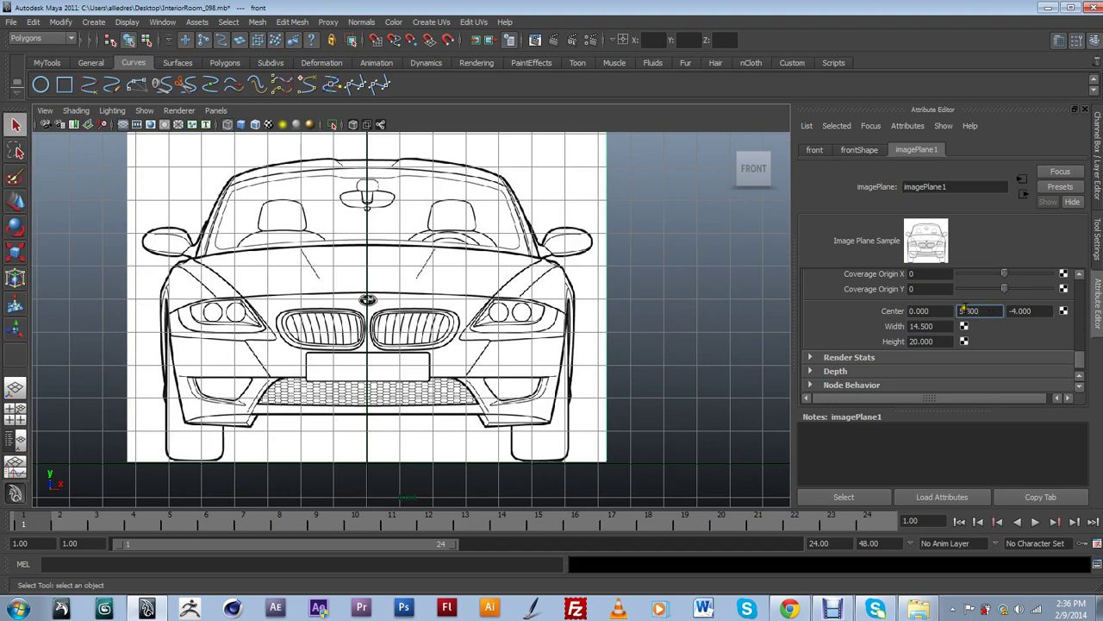
left_click_drag(967, 310, 1012, 308)
type("2")
key("Return")
Step: Return the viewport to the persp view and set the front image plane's Width to 14.3
left_click(215, 110)
mouse_move(262, 123)
left_click(363, 125)
left_click_drag(509, 286, 490, 349, "alt")
scroll(471, 308, "up", 3)
mouse_move(468, 241)
left_mouse_down("alt")
mouse_move(376, 289)
mouse_move(416, 290)
mouse_move(483, 265)
mouse_move(468, 248)
left_mouse_up("alt")
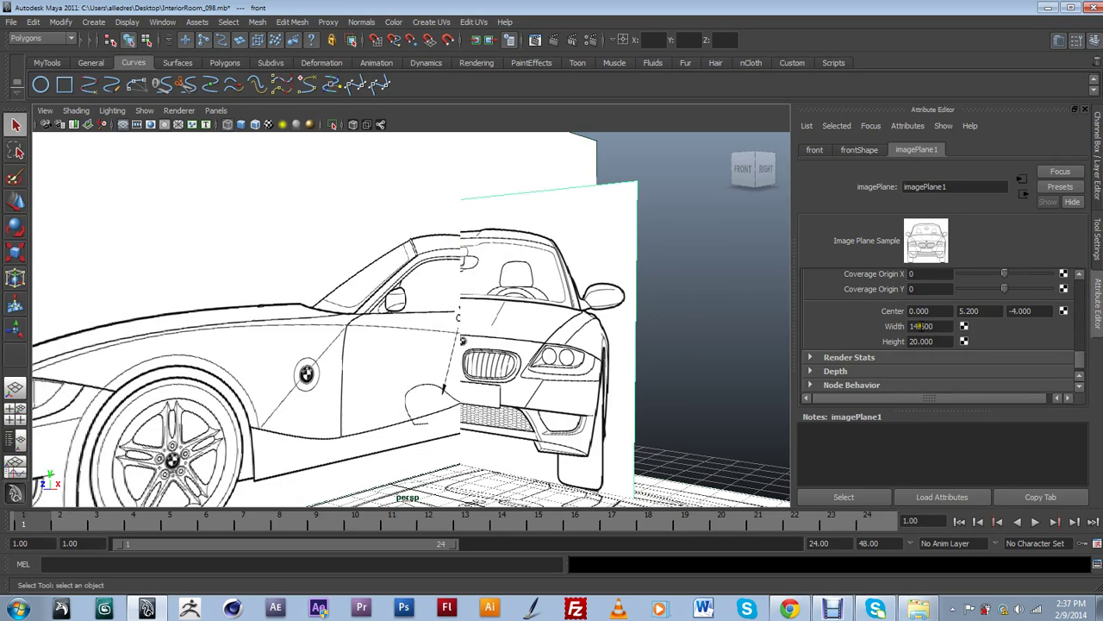
left_click_drag(921, 326, 975, 326)
type("3")
key("Return")
left_click_drag(660, 323, 735, 326, "alt")
Step: Try a Center Y of 5 on the front image plane and settle on 5.1 to rest its tyres on the grid
left_click(968, 311)
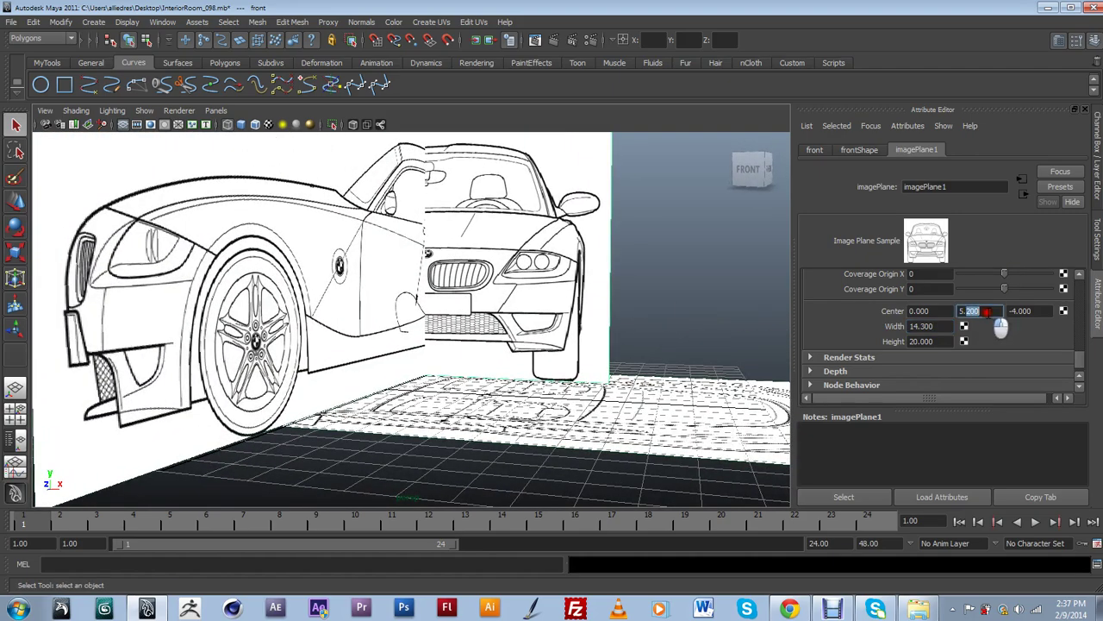
type("5")
key("Return")
left_click_drag(656, 316, 593, 293, "alt")
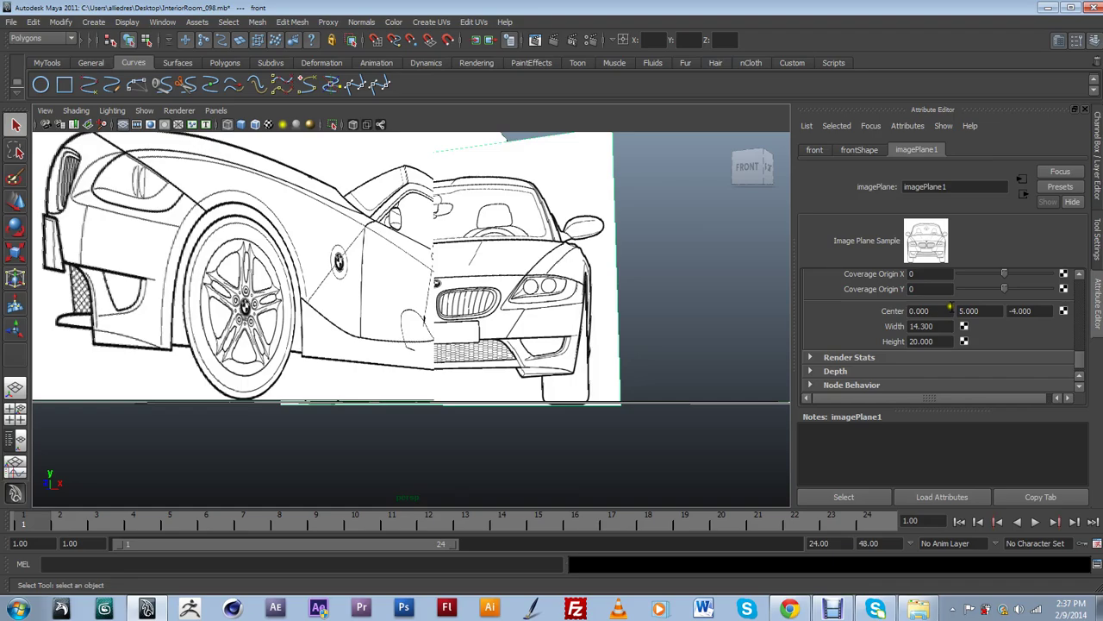
left_click(967, 310)
type("5.1")
key("Return")
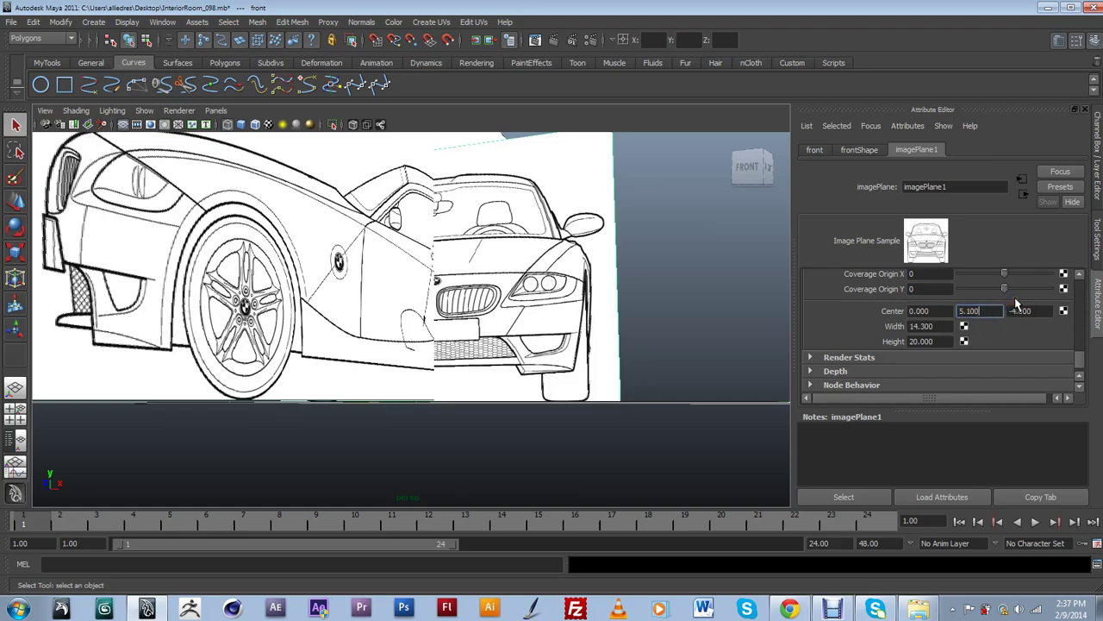
Step: Examine from several angles how the front image's roofline, headlights and tyres line up with the side image
left_click_drag(742, 301, 552, 161, "alt")
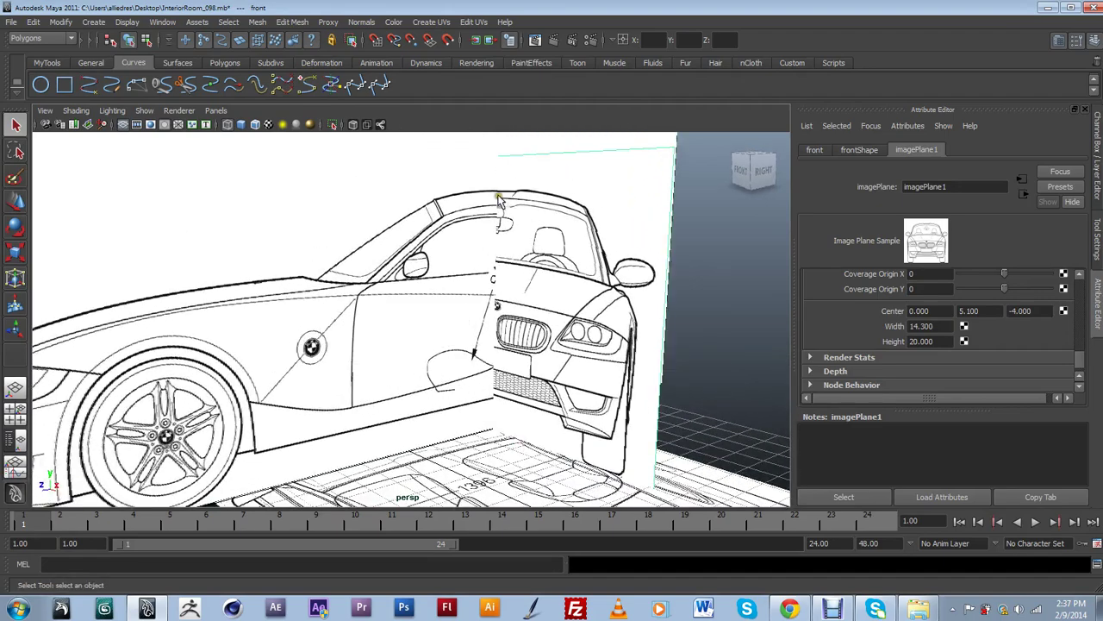
right_click_drag(535, 243, 515, 374, "alt")
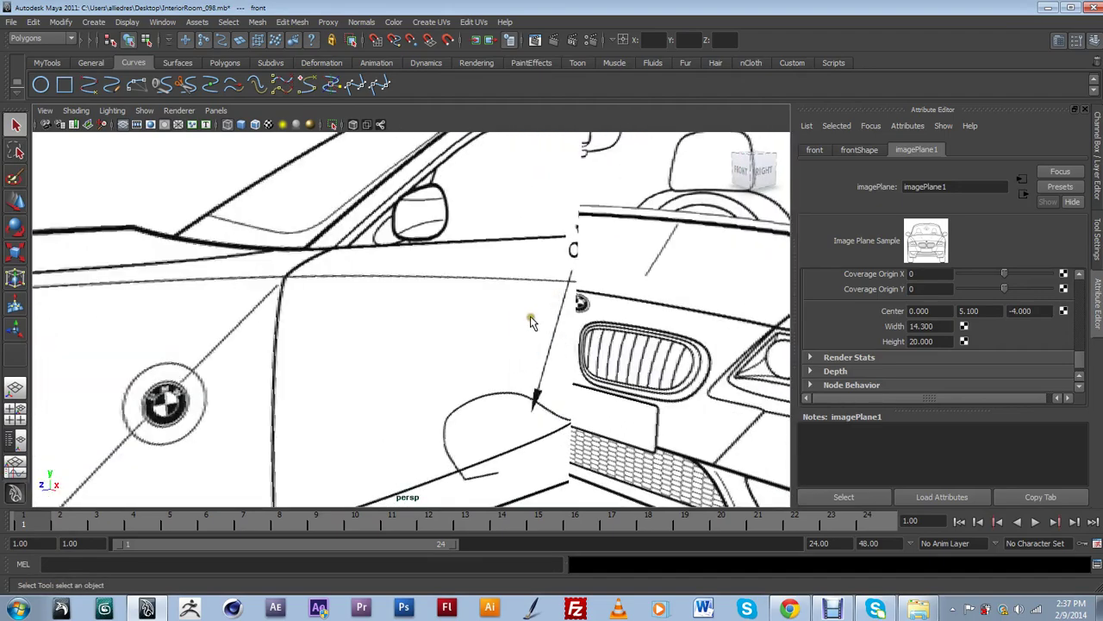
scroll(539, 313, "down", 10)
left_click_drag(579, 237, 672, 244, "alt")
scroll(470, 313, "up", 8)
left_click_drag(453, 315, 425, 341, "alt")
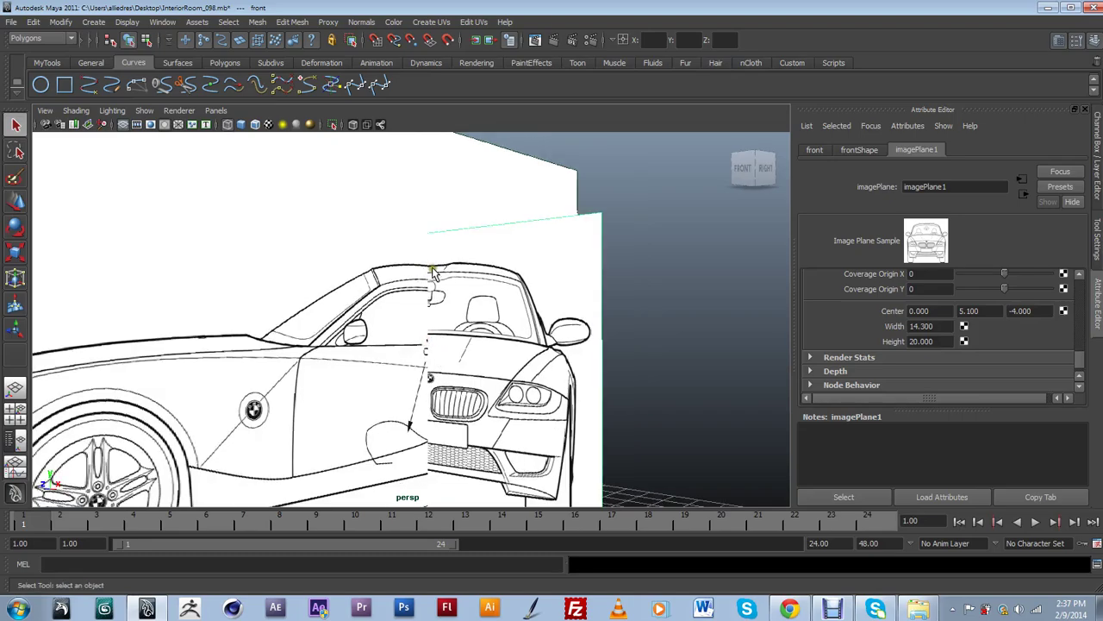
scroll(433, 273, "down", 5)
left_click_drag(433, 272, 416, 395, "alt")
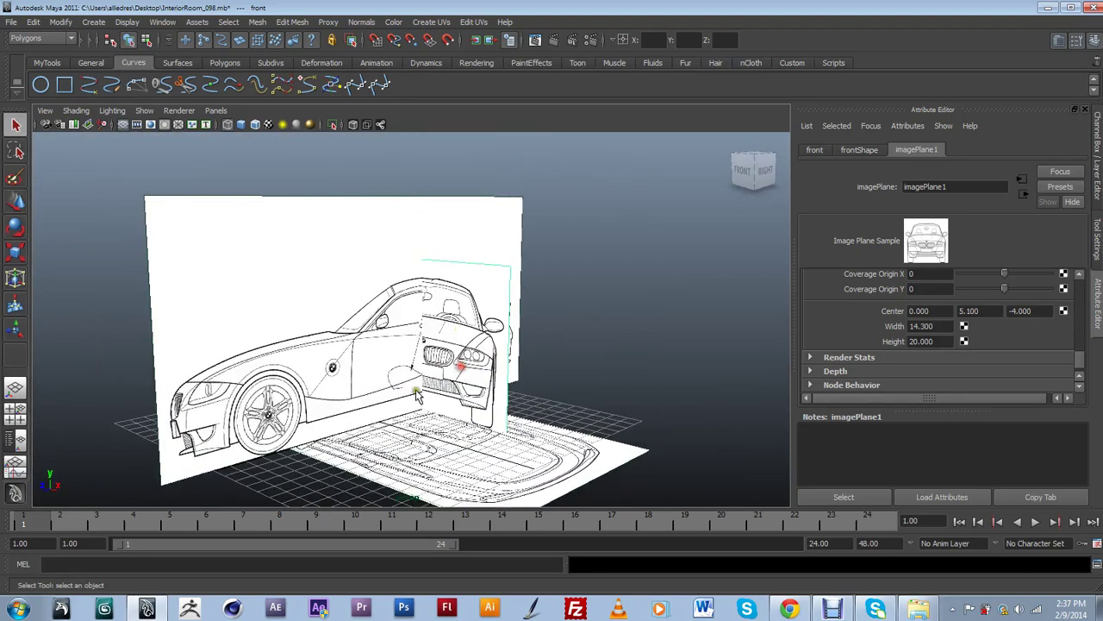
Step: Move the front image plane back behind the side image, trying Center Z values of -10 and -12 and settling on -15
scroll(604, 374, "down", 5)
left_click_drag(603, 375, 460, 324, "alt")
scroll(463, 410, "up", 6)
left_click_drag(448, 407, 470, 434, "alt")
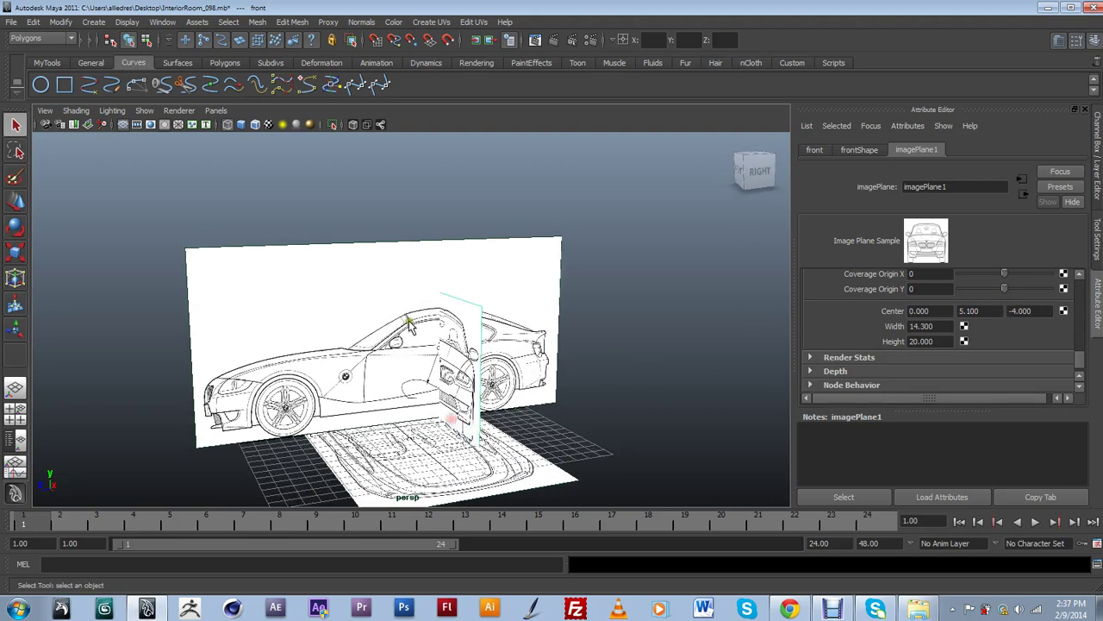
left_click(1039, 311)
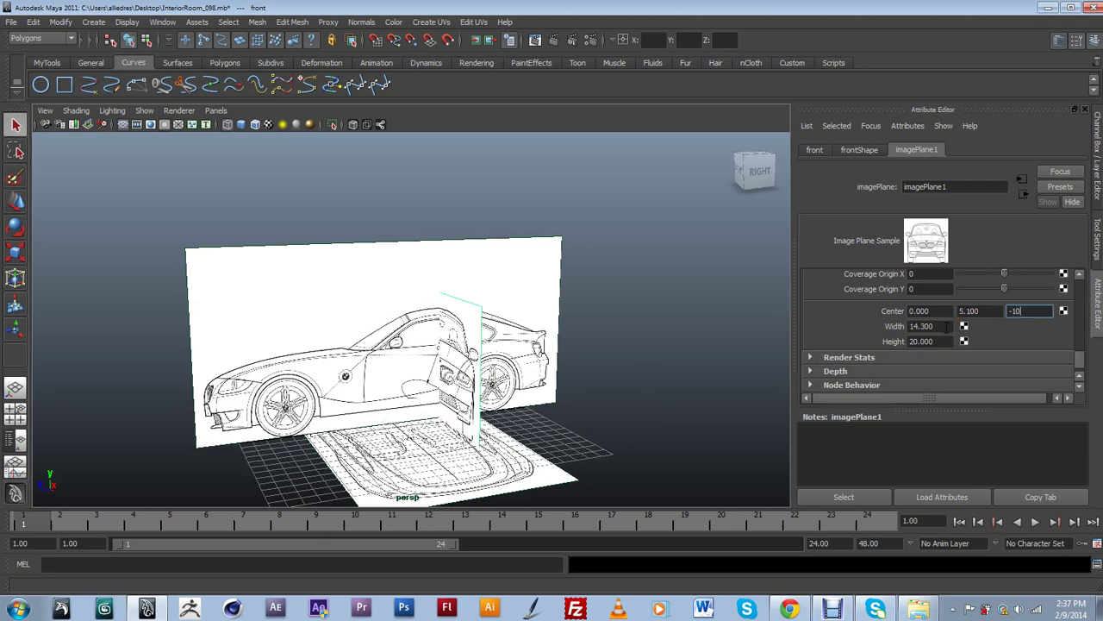
type("-10")
key("Return")
left_click(1022, 312)
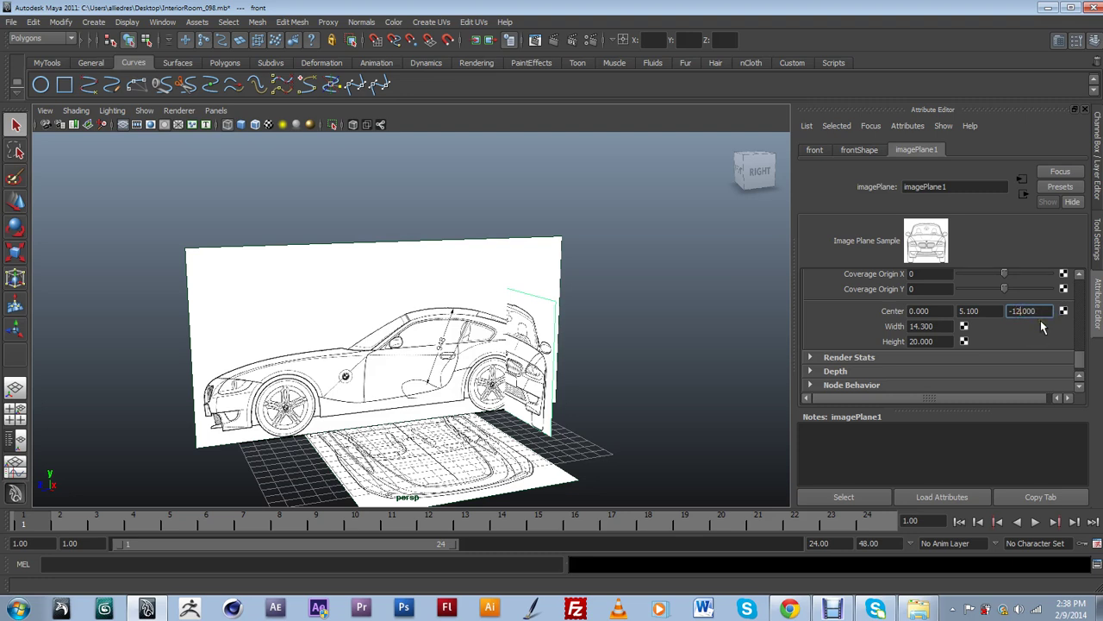
type("12")
key("Return")
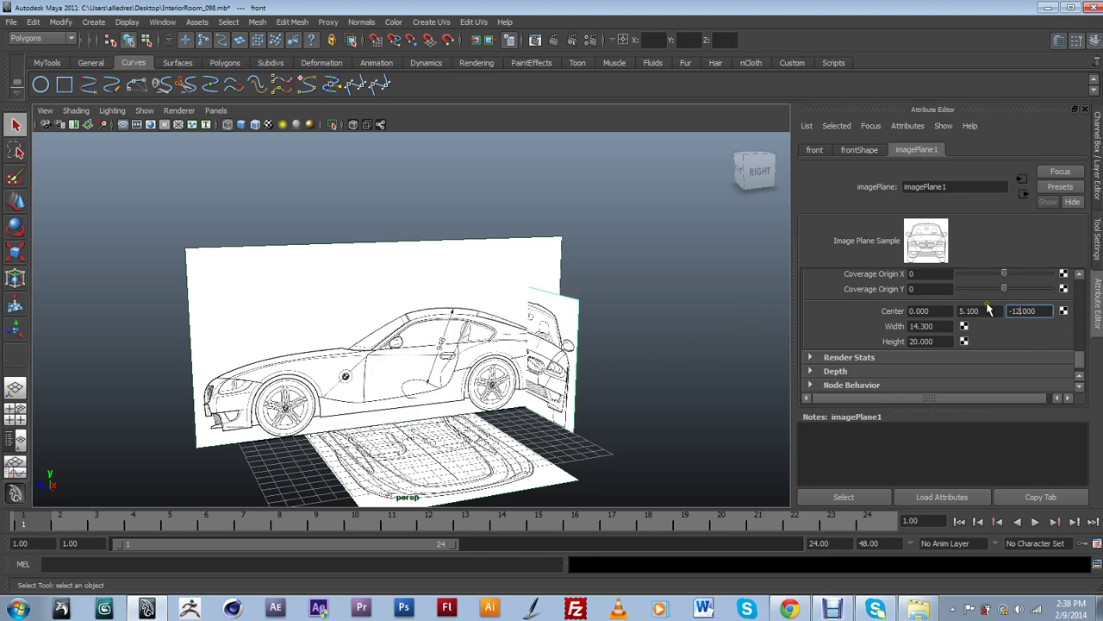
type("-15")
key("Return")
Step: Select the top image plane and review its placement attributes while viewing the three planes from above
left_click_drag(543, 423, 324, 470, "alt")
left_click(517, 326)
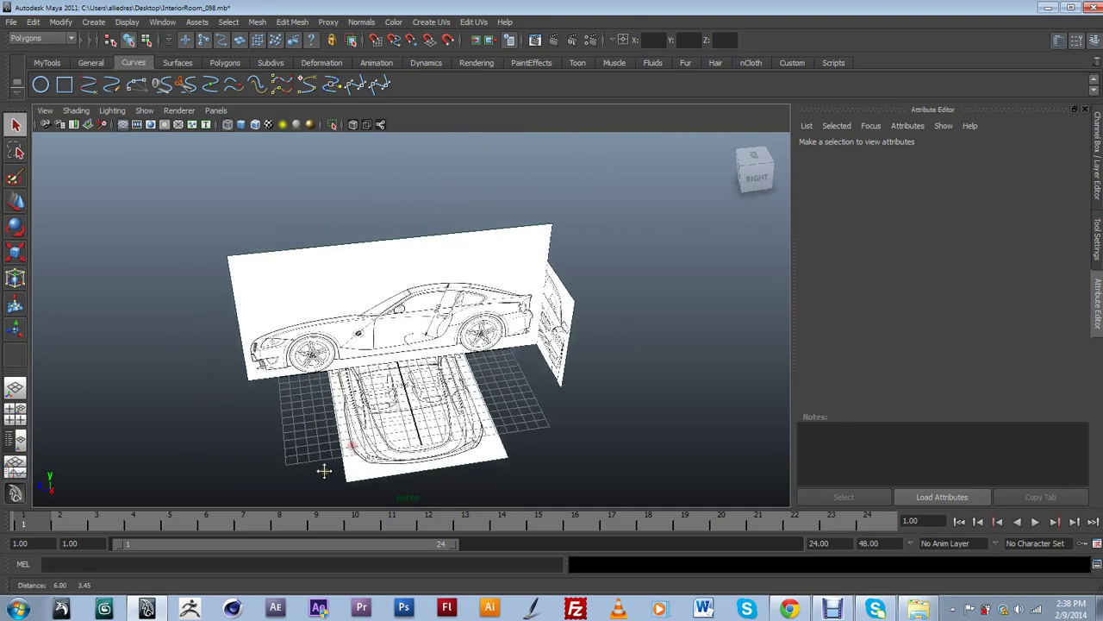
right_click_drag(324, 470, 370, 431, "alt")
middle_click_drag(370, 431, 451, 414, "alt")
left_click(430, 452)
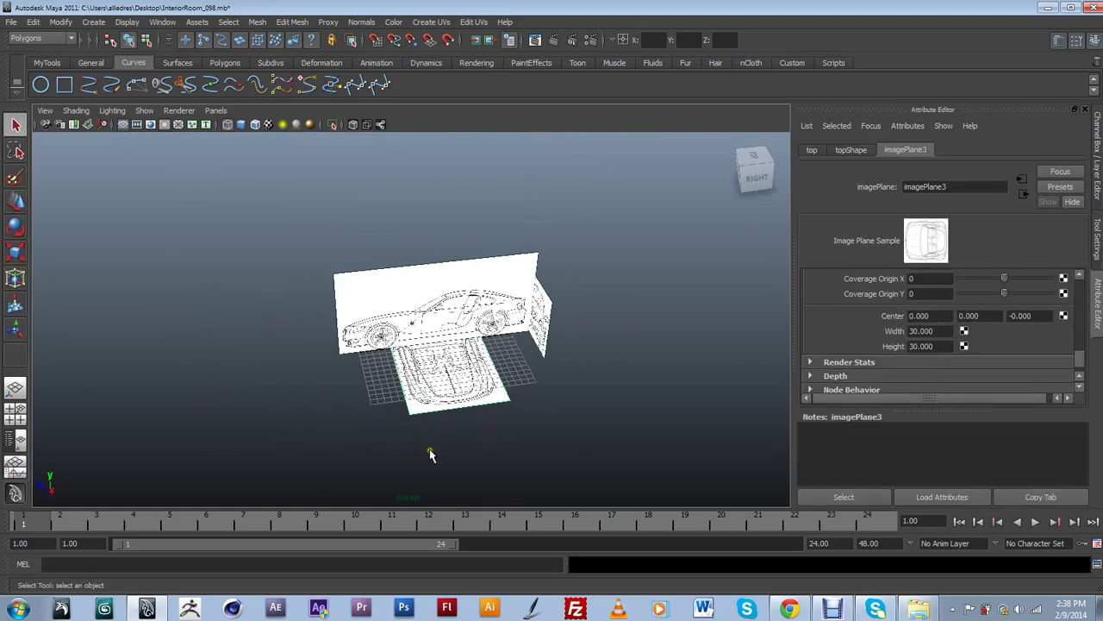
left_click_drag(437, 440, 470, 394, "alt")
right_click_drag(470, 394, 455, 387, "alt")
left_click_drag(455, 387, 463, 353, "alt")
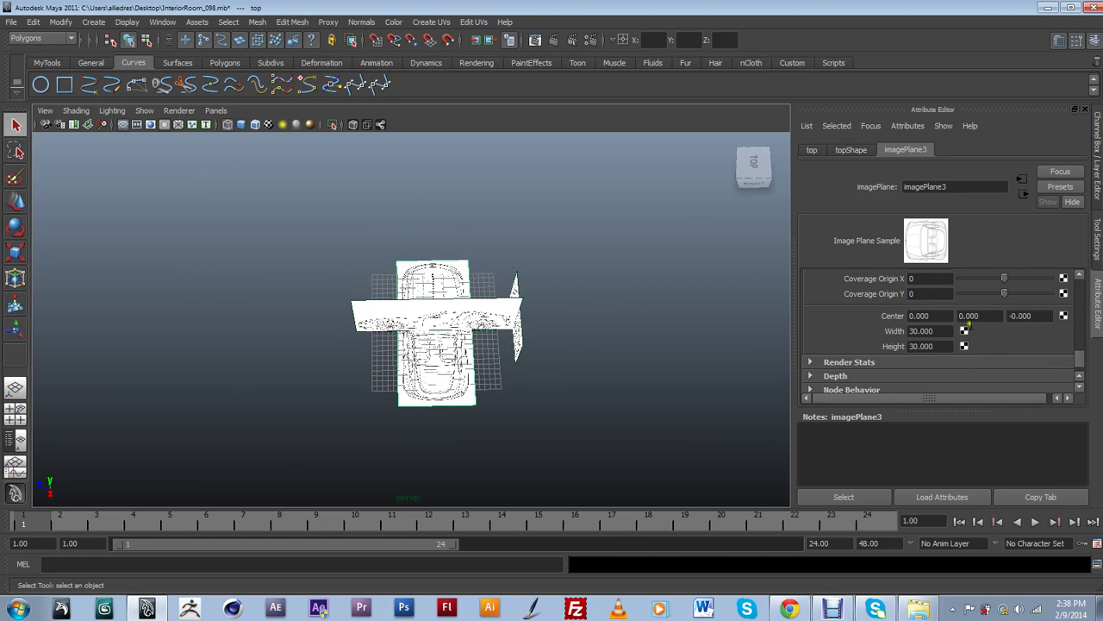
scroll(1084, 349, "up", 3)
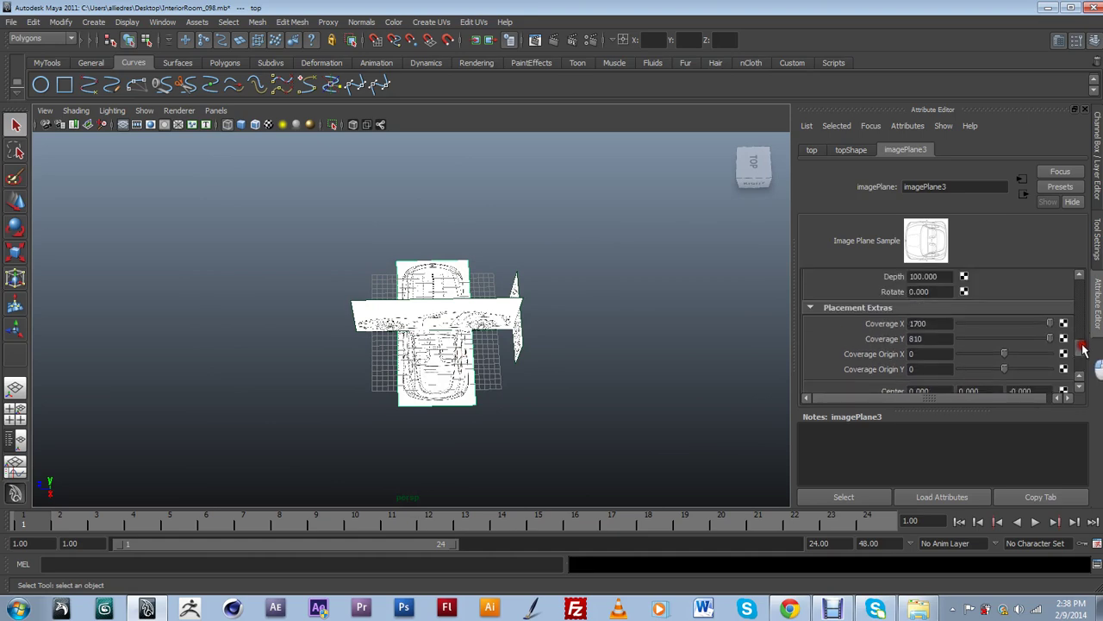
left_click_drag(1084, 349, 1084, 360)
Step: Rotate the top camera together with its image plane about the vertical axis and set its Rotate Y to 90
left_click_drag(572, 420, 506, 345, "alt")
scroll(505, 345, "down", 6)
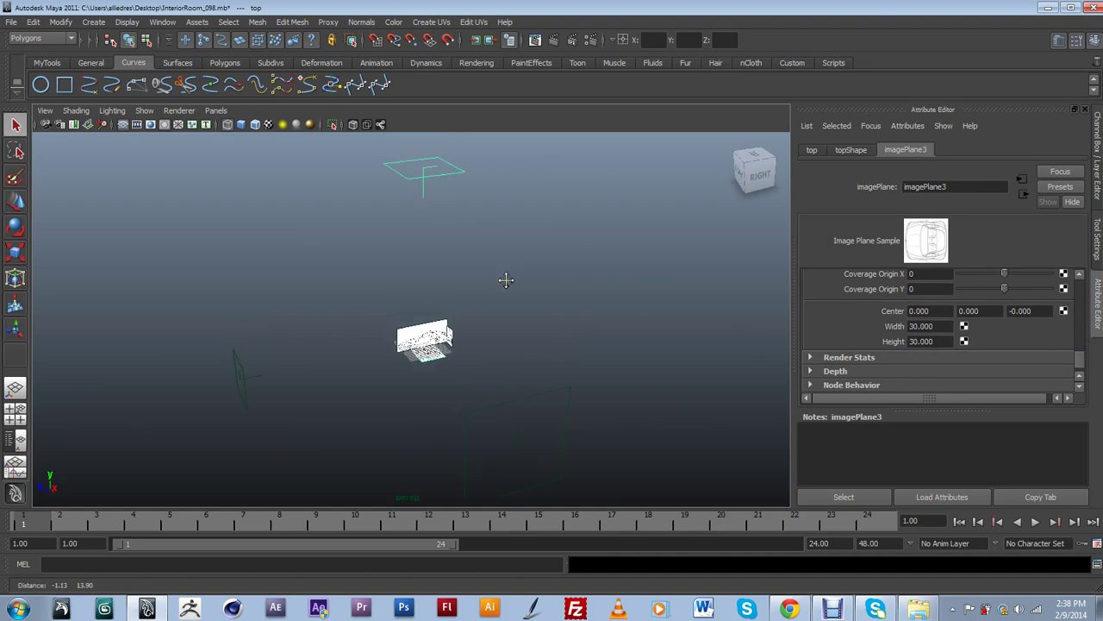
middle_click_drag(504, 255, 527, 291, "alt")
middle_click_drag(419, 278, 492, 230, "alt")
left_click_drag(492, 230, 485, 250, "alt")
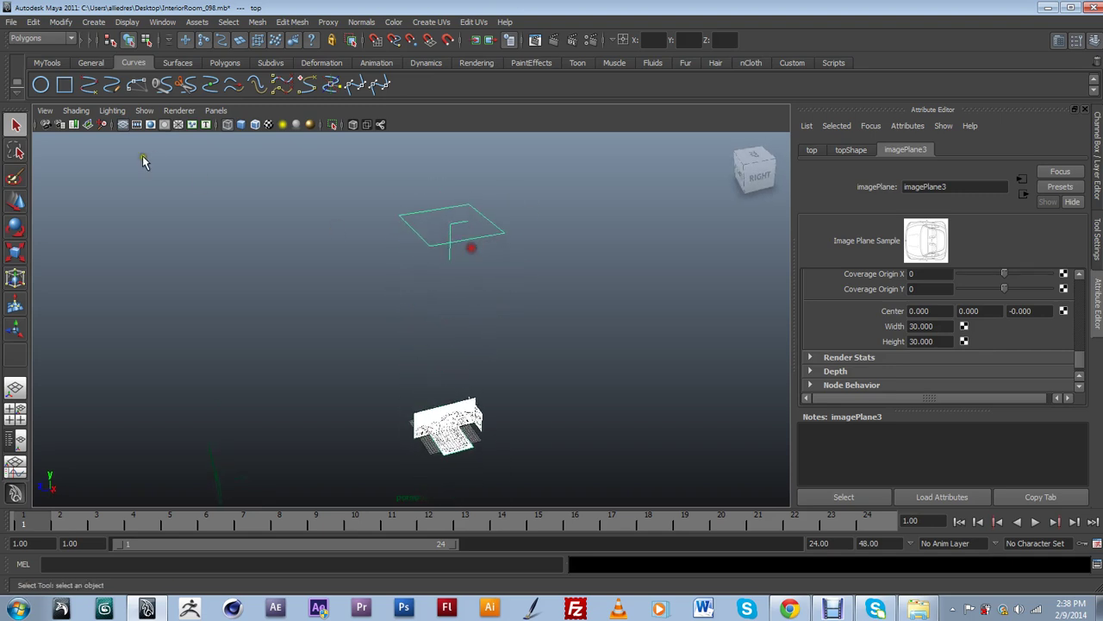
left_click(16, 226)
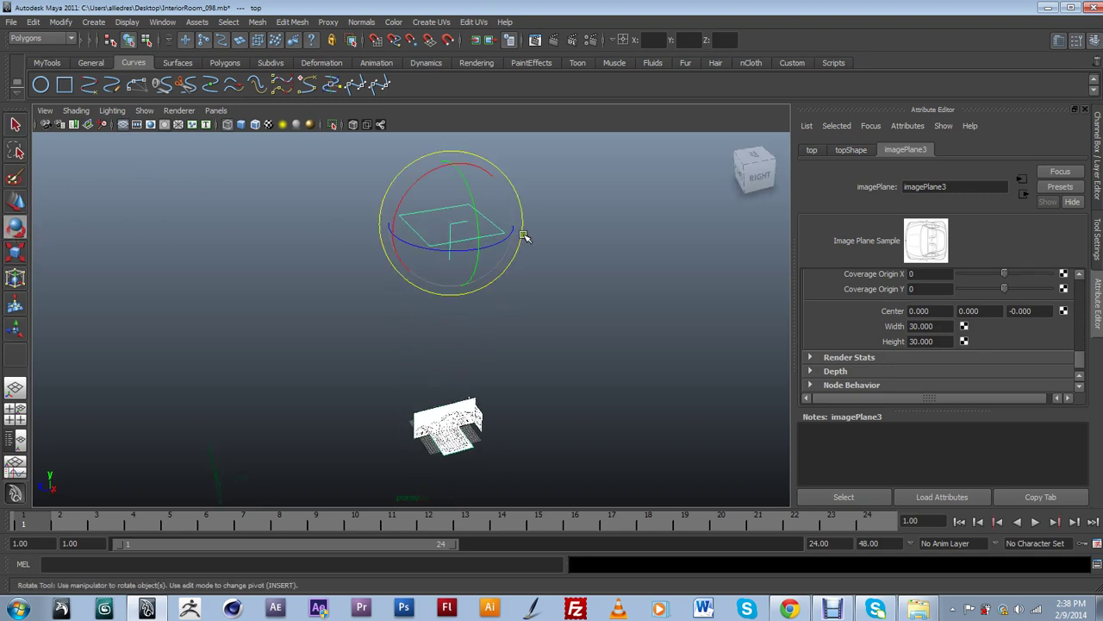
left_click(1099, 233)
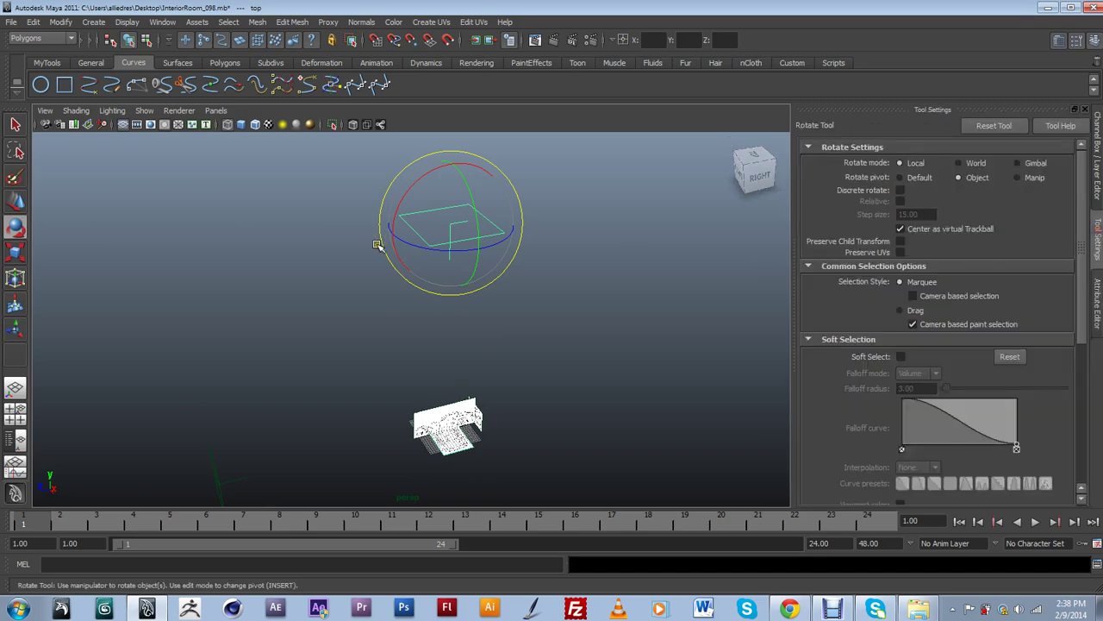
left_click(1095, 173)
left_click_drag(434, 247, 499, 241)
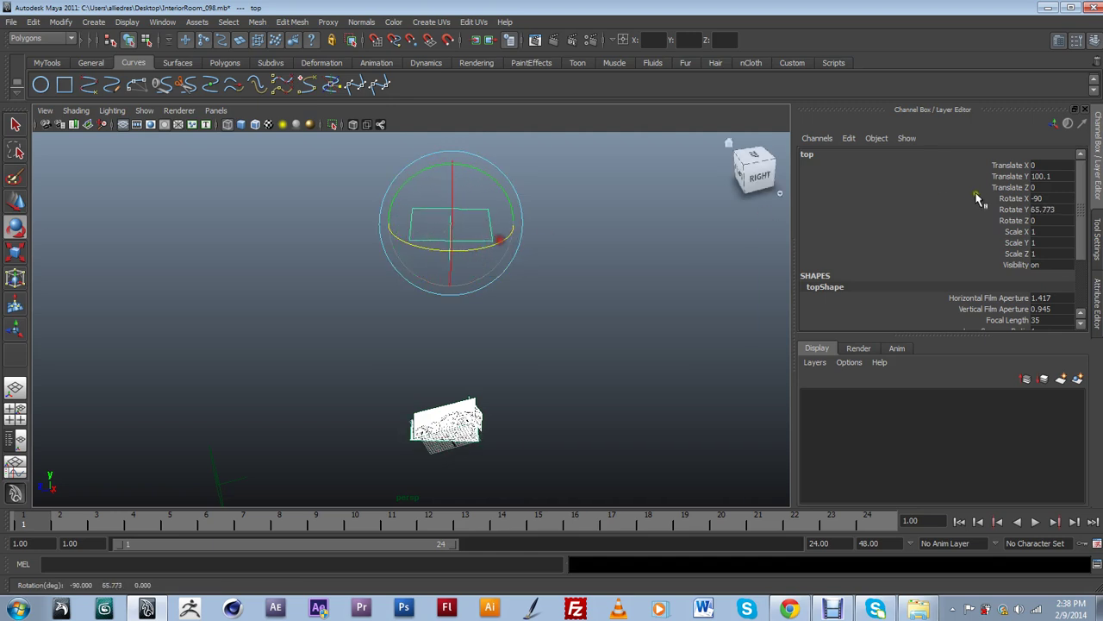
double_click(1046, 209)
key("Return")
key("f")
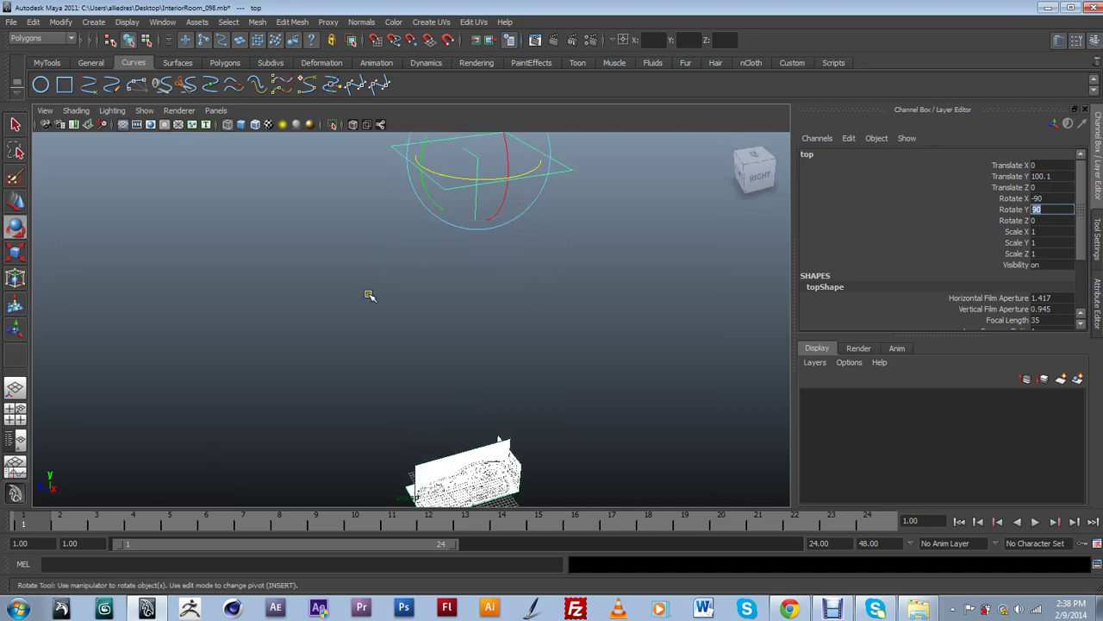
Step: Examine from several angles how the rotated top image lines up with the side and front images
left_click_drag(488, 193, 498, 353, "alt")
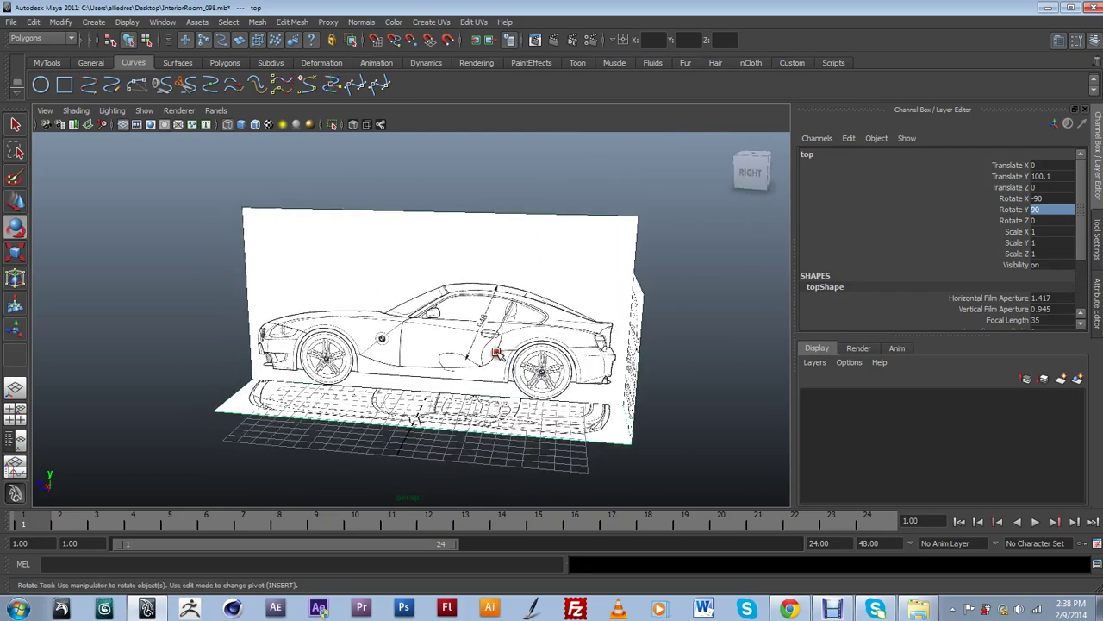
left_click_drag(477, 343, 371, 419, "alt")
left_click_drag(414, 360, 520, 379, "alt")
left_click(543, 345)
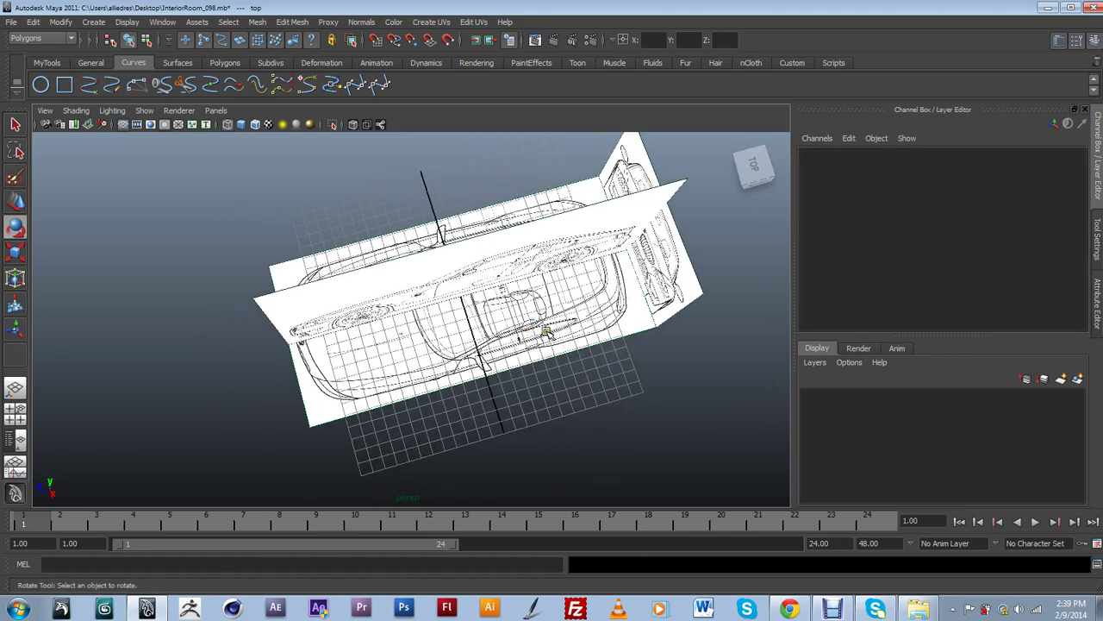
left_click(572, 432)
mouse_move(553, 399)
left_mouse_down("alt")
mouse_move(564, 430)
mouse_move(485, 370)
mouse_move(515, 369)
mouse_move(554, 458)
mouse_move(568, 400)
left_mouse_up("alt")
left_click_drag(637, 293, 603, 426, "alt")
left_click(624, 446)
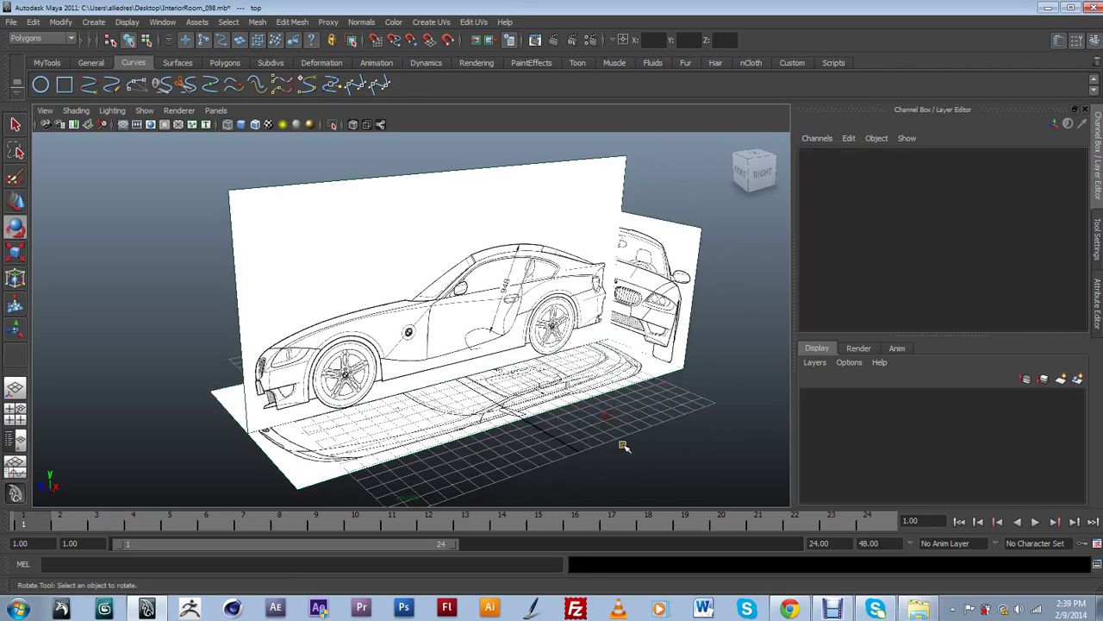
left_click_drag(547, 451, 520, 456, "alt")
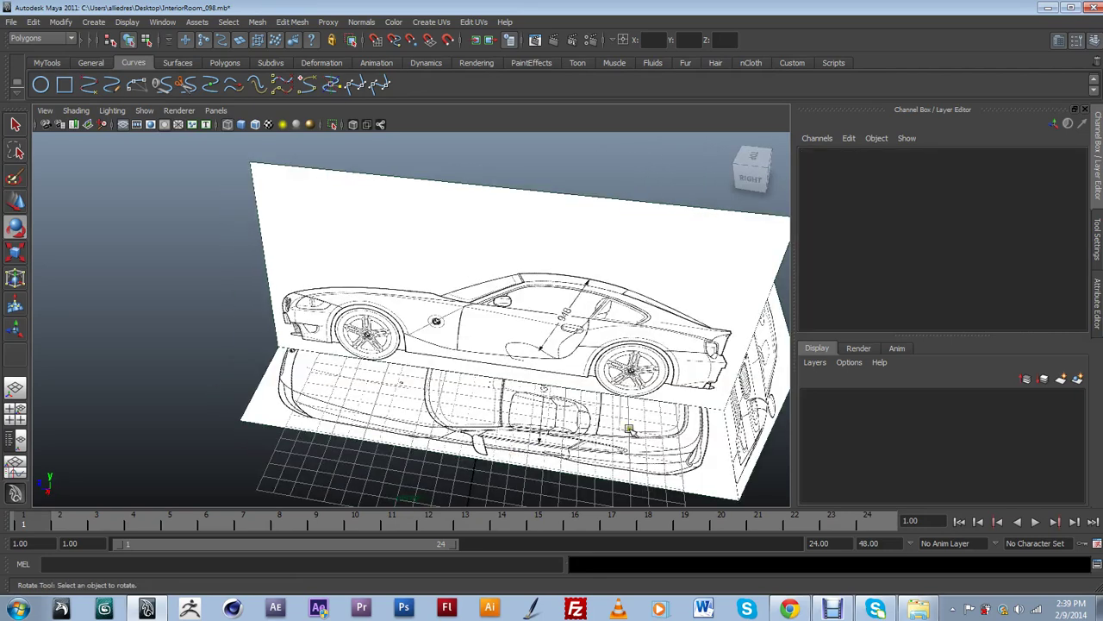
Step: Select the top image plane and raise it through the side image, trying a Center Y of 5 and settling on 3
left_click(585, 455)
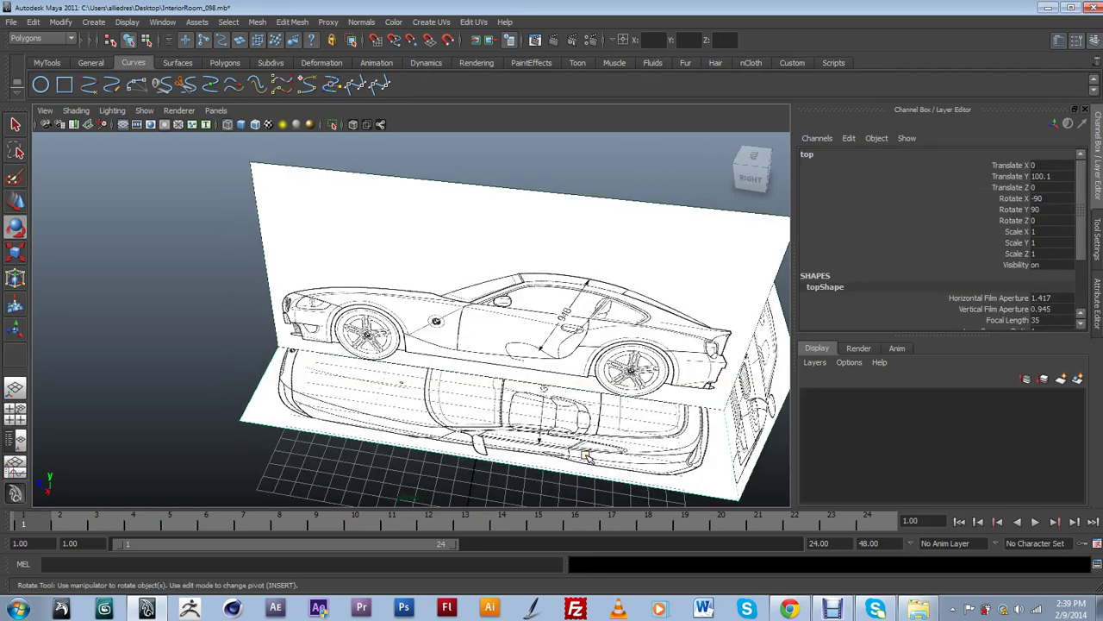
left_click_drag(524, 392, 487, 373, "alt")
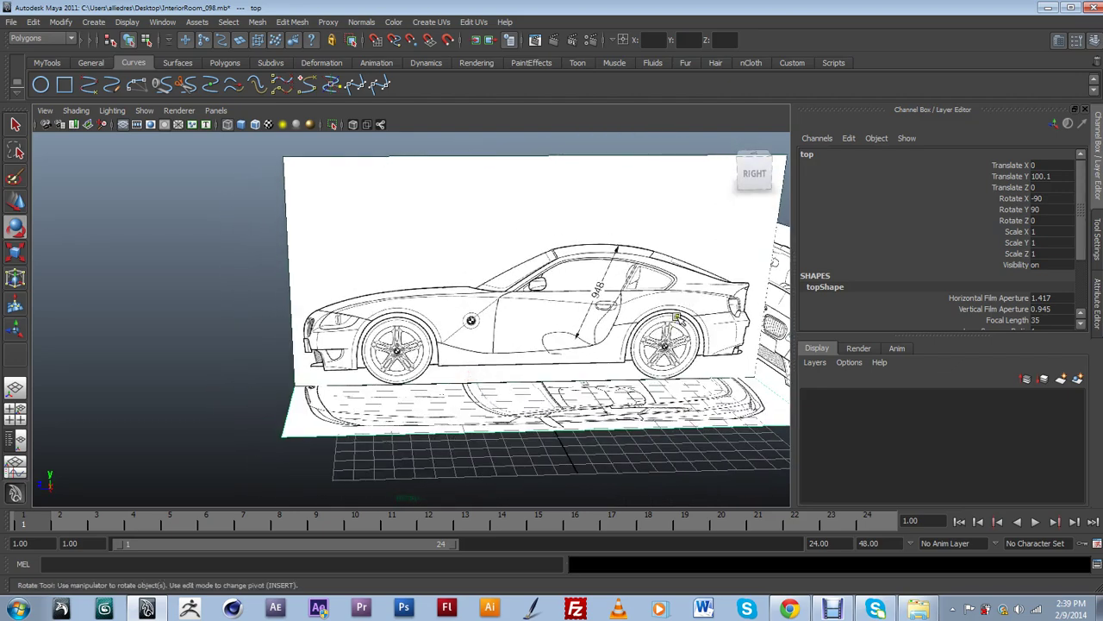
left_click(627, 405)
left_click(1100, 298)
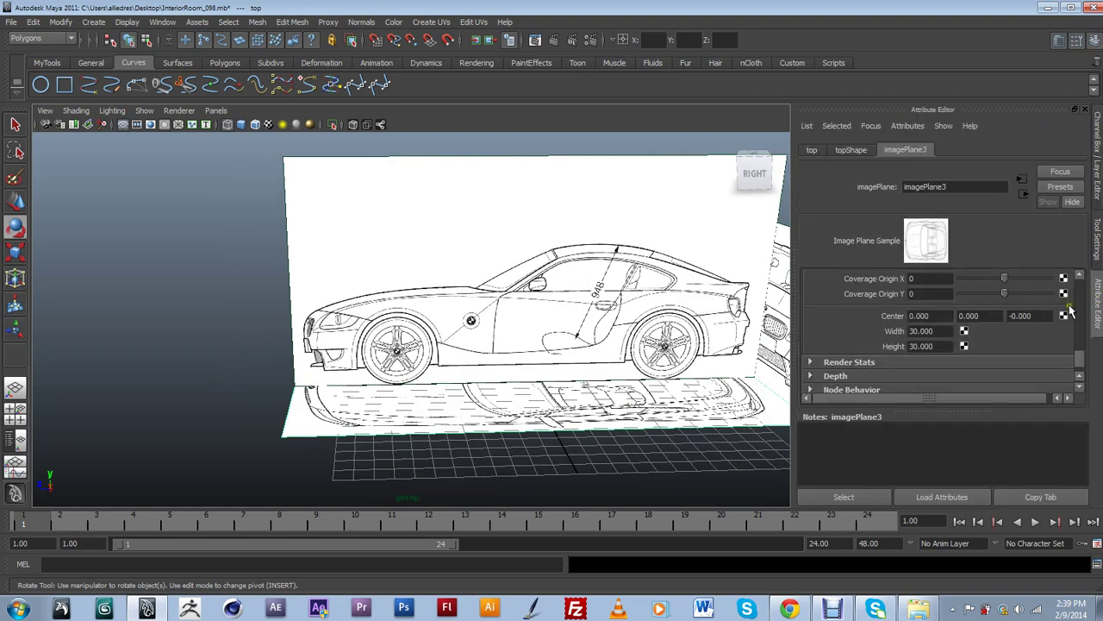
left_click_drag(632, 361, 647, 410, "alt")
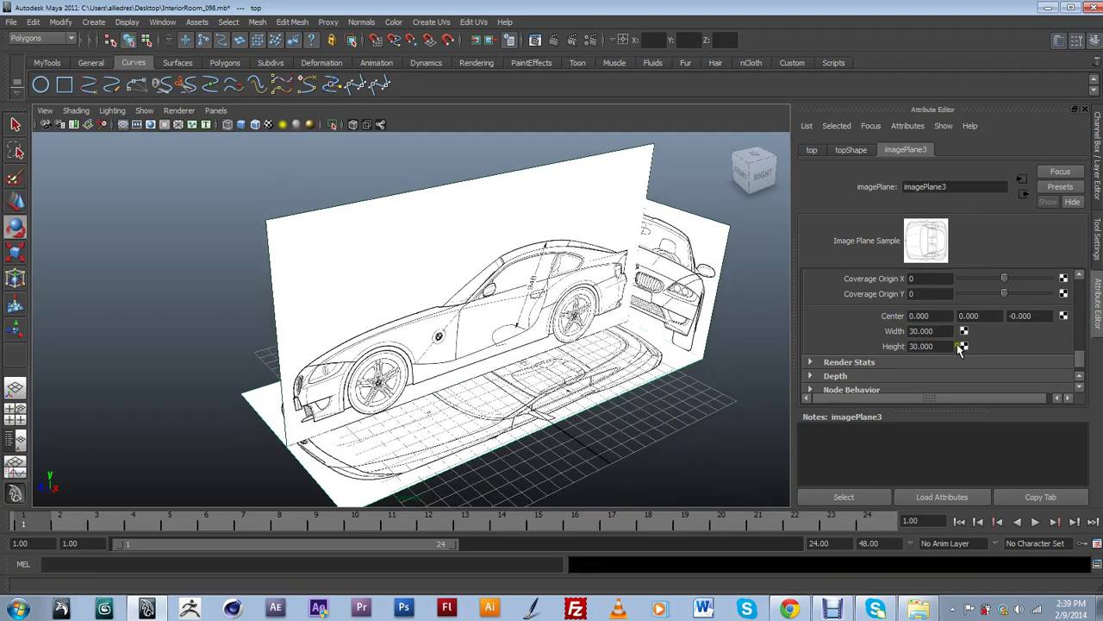
left_click_drag(500, 366, 529, 361, "alt")
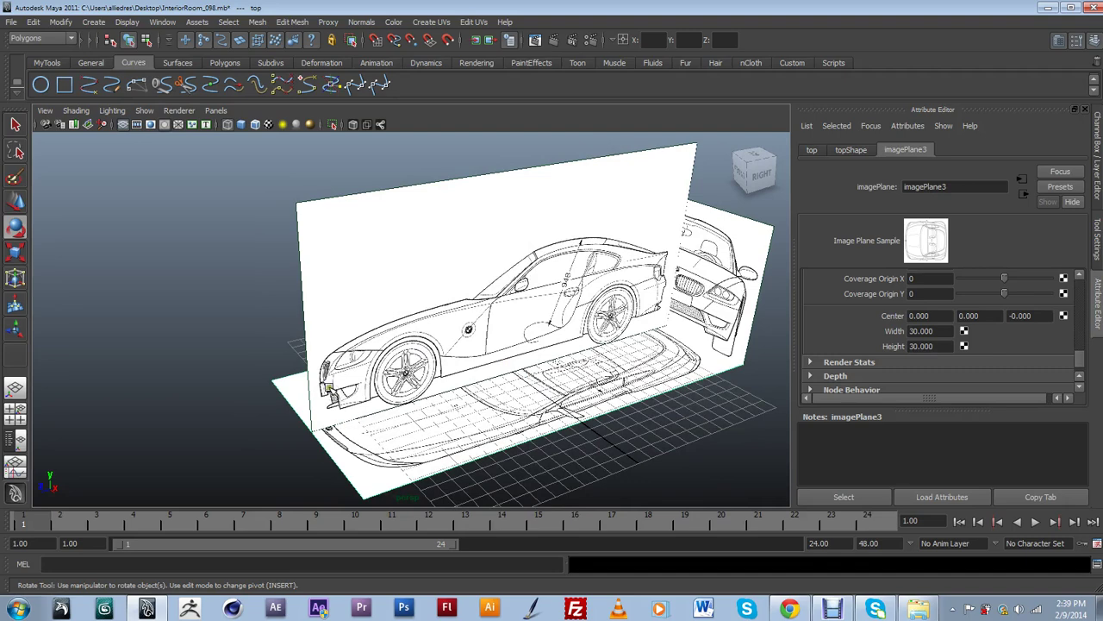
left_click(958, 319)
type("5")
key("Return")
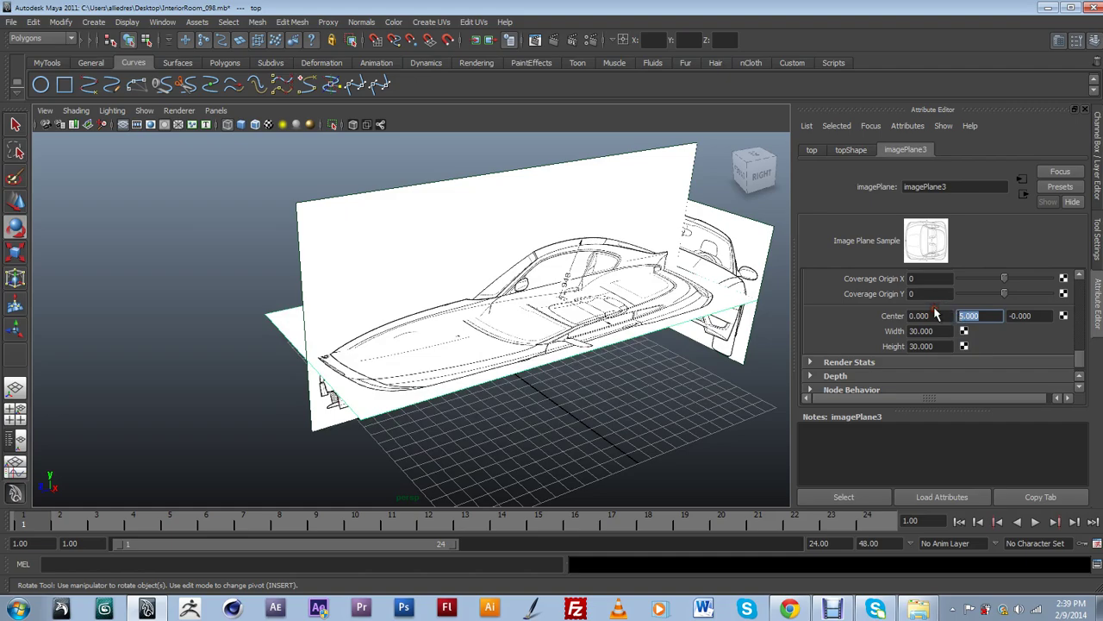
type("3")
key("Return")
Step: Examine close up how the top image's front and rear bumper outlines match those of the side image
left_click_drag(693, 357, 602, 388, "alt")
middle_click_drag(602, 388, 424, 454, "alt")
scroll(517, 422, "up", 5)
mouse_move(607, 402)
left_mouse_down("alt")
mouse_move(591, 419)
mouse_move(521, 241)
left_mouse_up("alt")
middle_click_drag(522, 241, 525, 236, "alt")
mouse_move(526, 236)
left_mouse_down("alt")
mouse_move(510, 316)
mouse_move(532, 298)
left_mouse_up("alt")
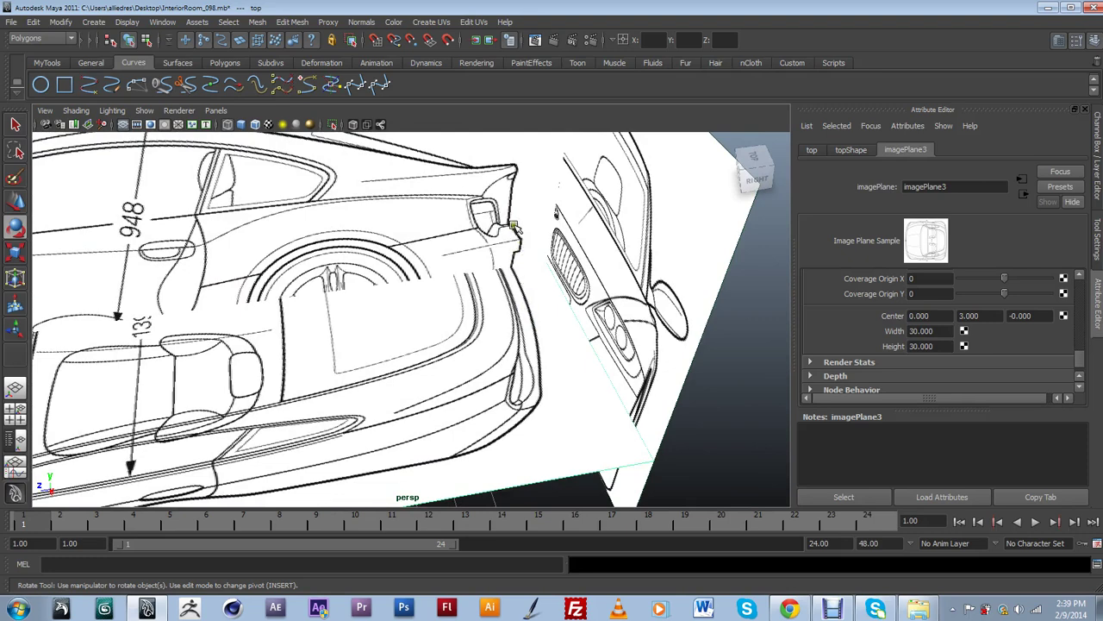
mouse_move(521, 271)
left_mouse_down("alt")
mouse_move(455, 309)
mouse_move(439, 352)
mouse_move(333, 374)
left_mouse_up("alt")
right_click_drag(333, 374, 569, 341, "alt")
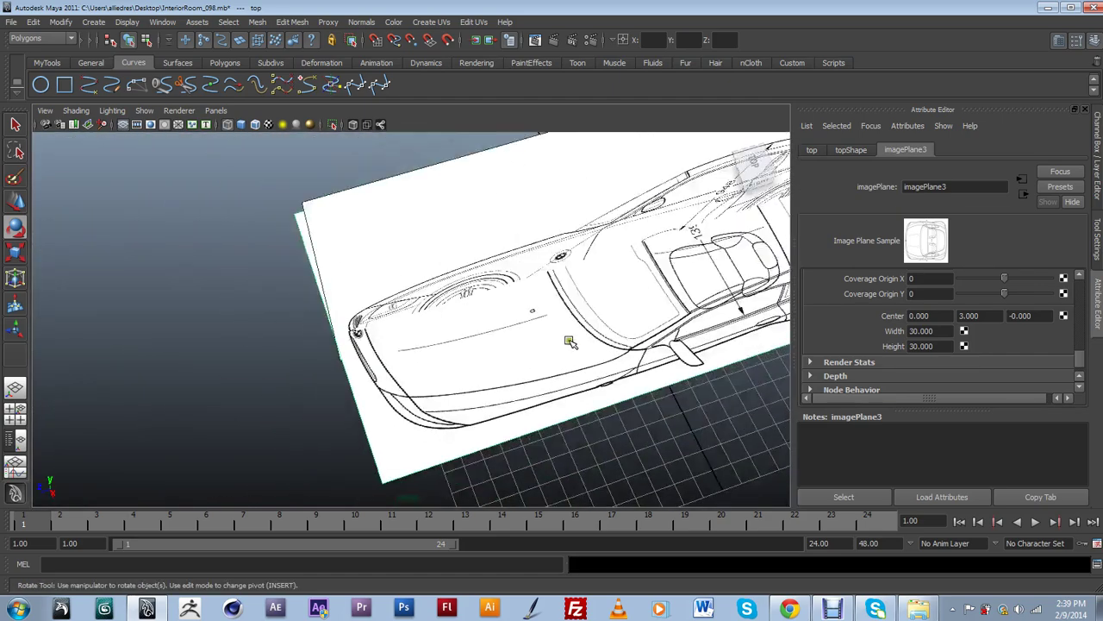
mouse_move(700, 306)
left_mouse_down("alt")
mouse_move(554, 322)
mouse_move(571, 359)
mouse_move(556, 348)
mouse_move(523, 370)
mouse_move(341, 250)
left_mouse_up("alt")
left_click_drag(626, 387, 689, 328, "alt")
Step: Try Center Z values of 0.5 and -0.5 on the top image plane and return it to 0
double_click(1034, 315)
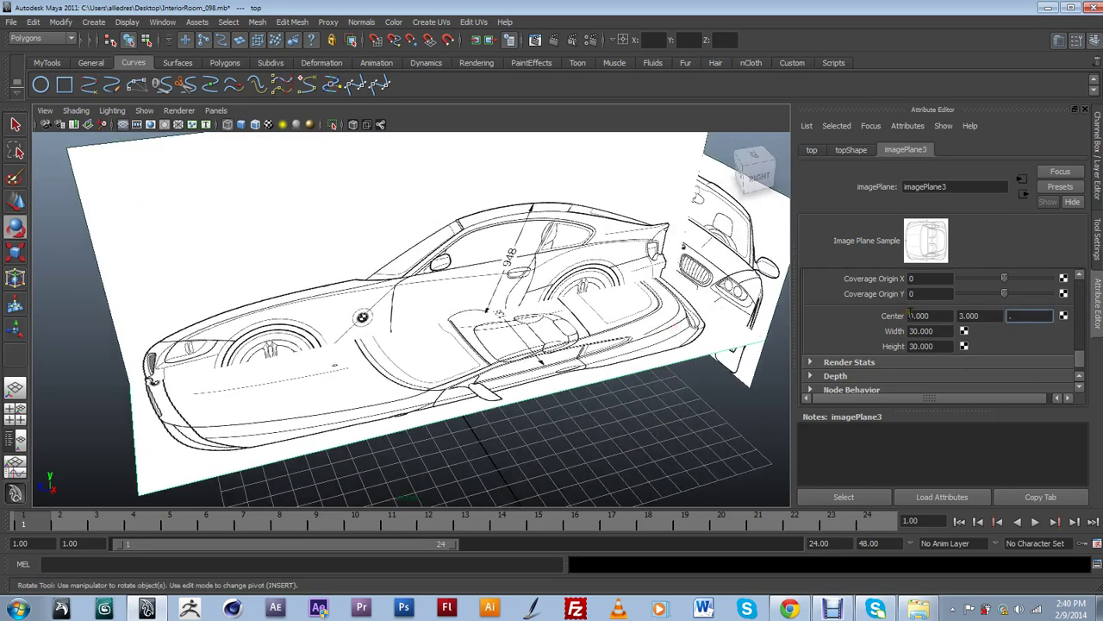
key("Return")
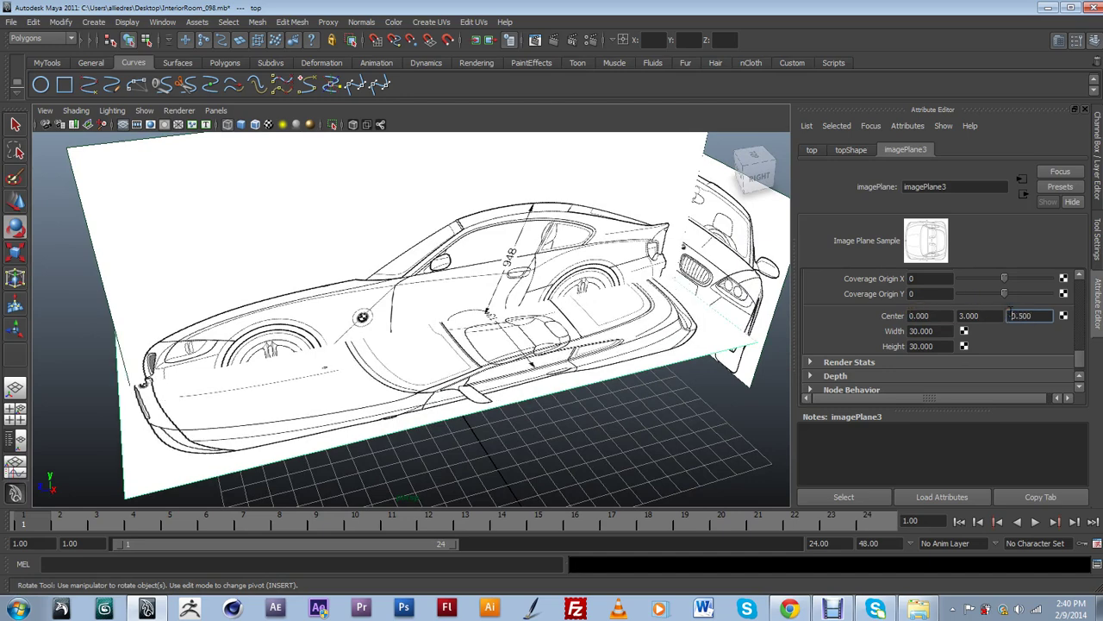
key("Return")
left_click_drag(455, 390, 422, 414, "alt")
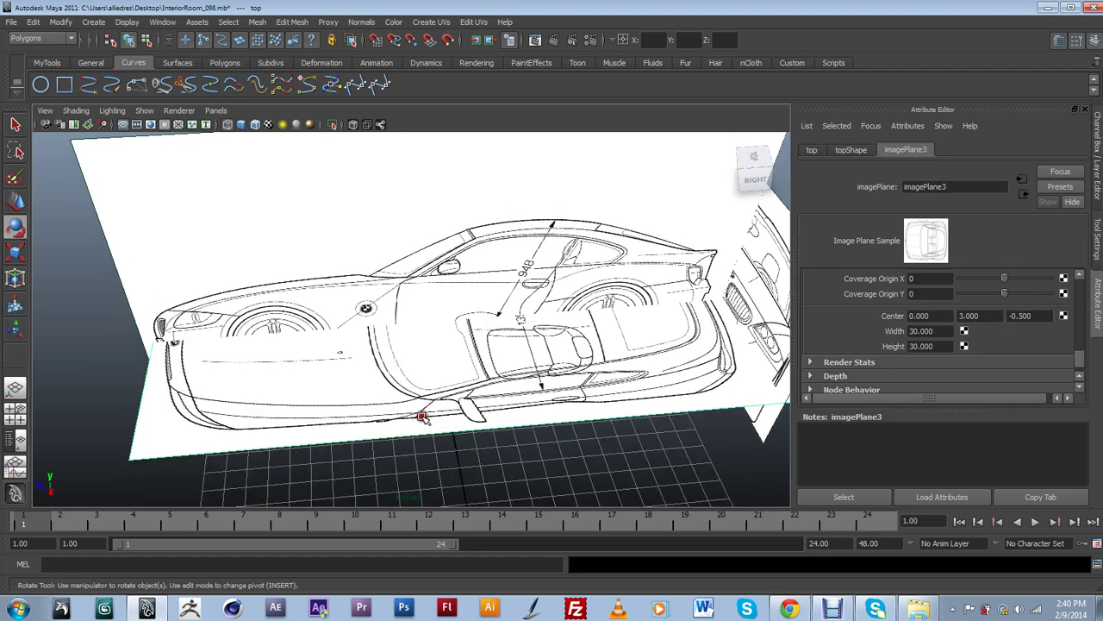
left_click_drag(1041, 316, 947, 315)
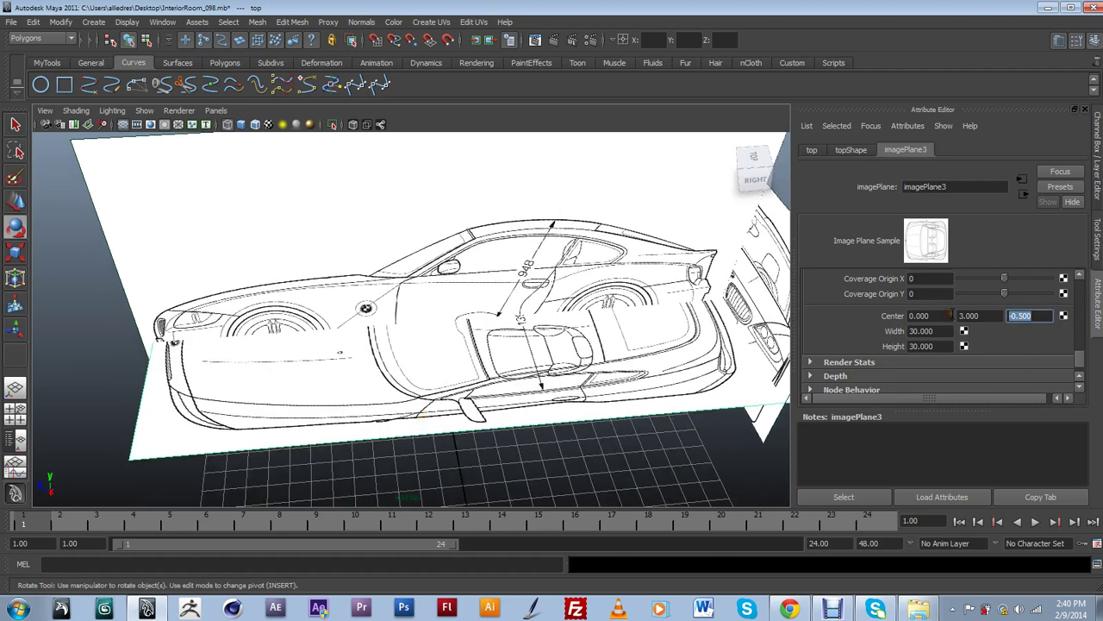
type("0")
key("Return")
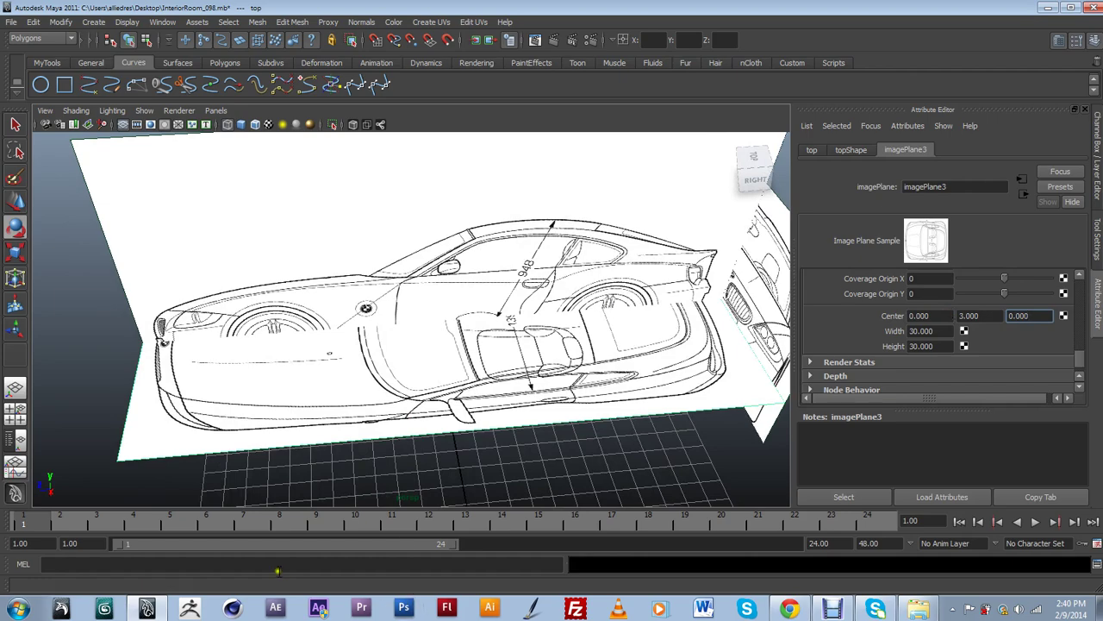
Step: Enlarge the top image plane to match the side image's length, trying a Width of 31 and settling on 30.5
left_click_drag(306, 348, 523, 318, "alt")
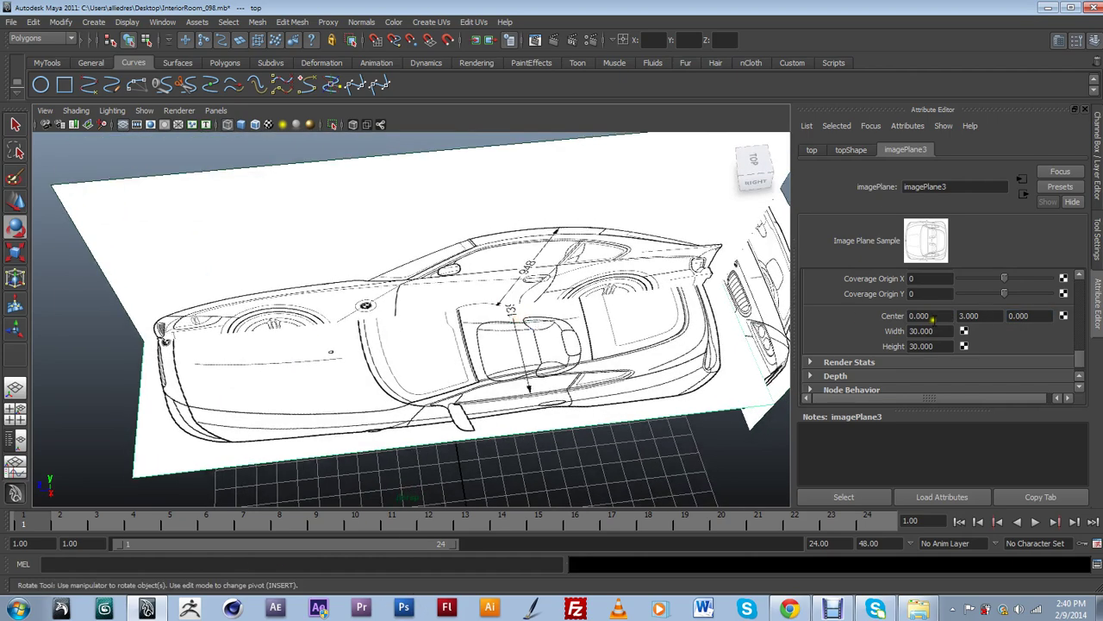
left_click_drag(927, 331, 889, 343)
type("31")
key("Return")
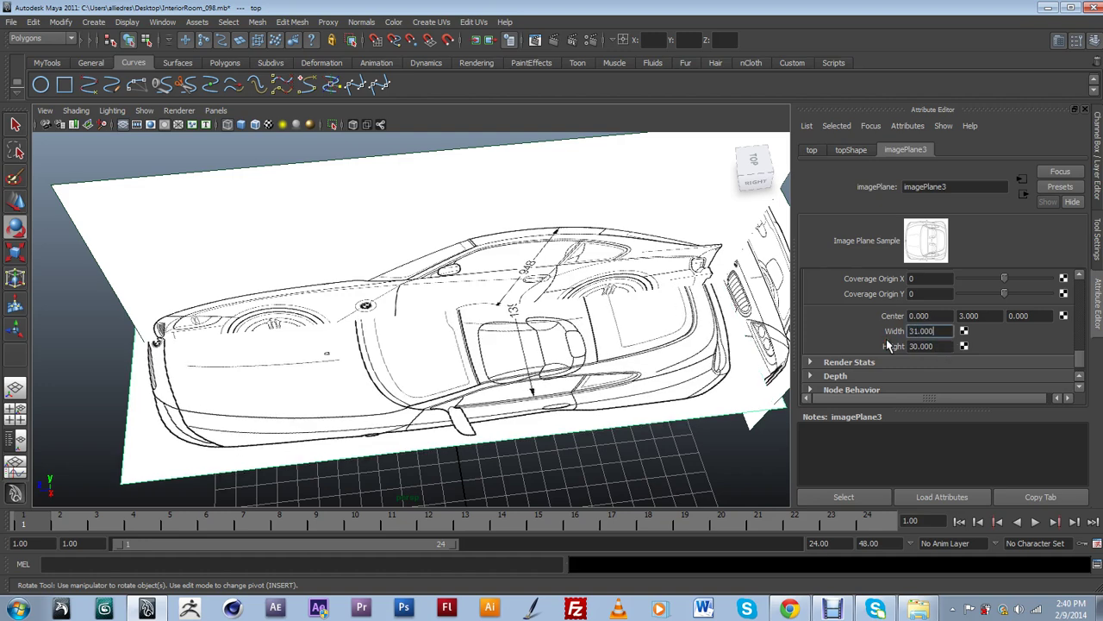
left_click_drag(948, 335, 857, 325)
type("30.5")
key("Return")
Step: Align the top image plane lengthwise with the side image, trying a Center Z of -0.3 and refining it to -0.2
left_click_drag(630, 291, 635, 278, "alt")
left_click_drag(1018, 317, 959, 315)
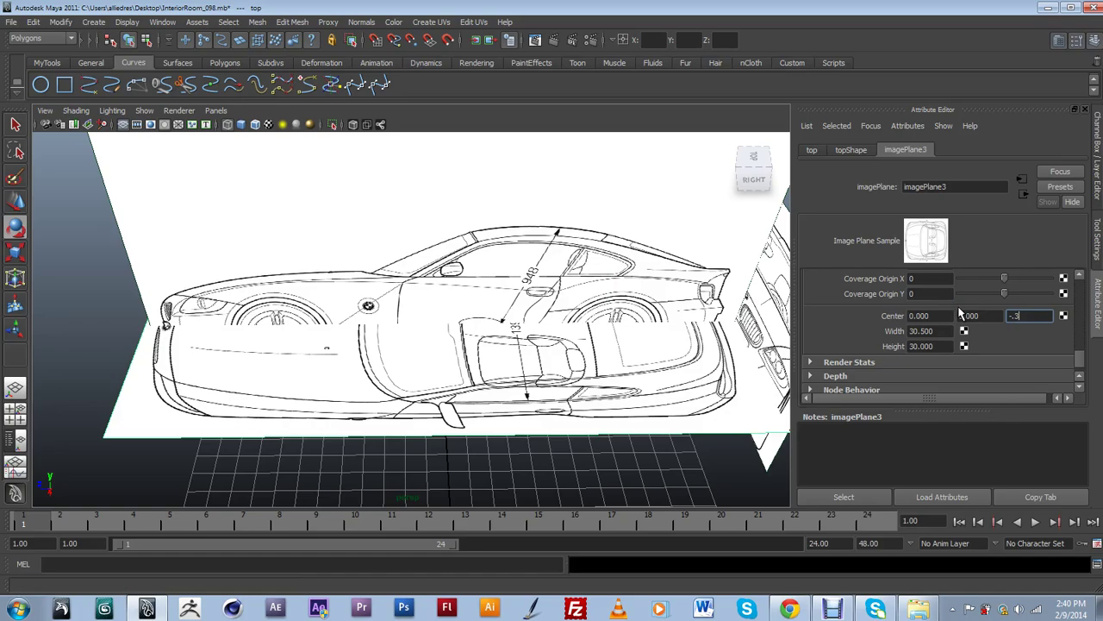
type("-.3")
key("Return")
mouse_move(518, 302)
left_mouse_down("alt")
mouse_move(525, 308)
mouse_move(509, 295)
mouse_move(516, 309)
mouse_move(564, 305)
mouse_move(506, 301)
left_mouse_up("alt")
left_click_drag(250, 377, 263, 371, "alt")
left_click_drag(1027, 316, 1085, 317)
key("Return")
left_click_drag(310, 172, 324, 208, "alt")
key("e")
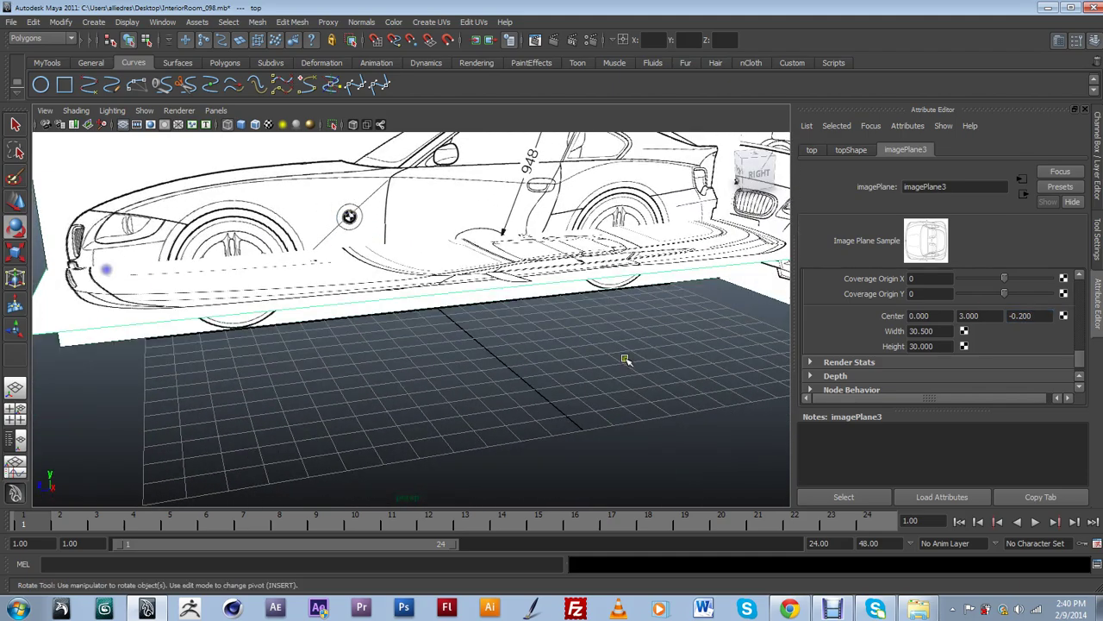
Step: Set the top image plane's Width to 30.3 to match the side image's length
left_click_drag(626, 362, 731, 333, "alt")
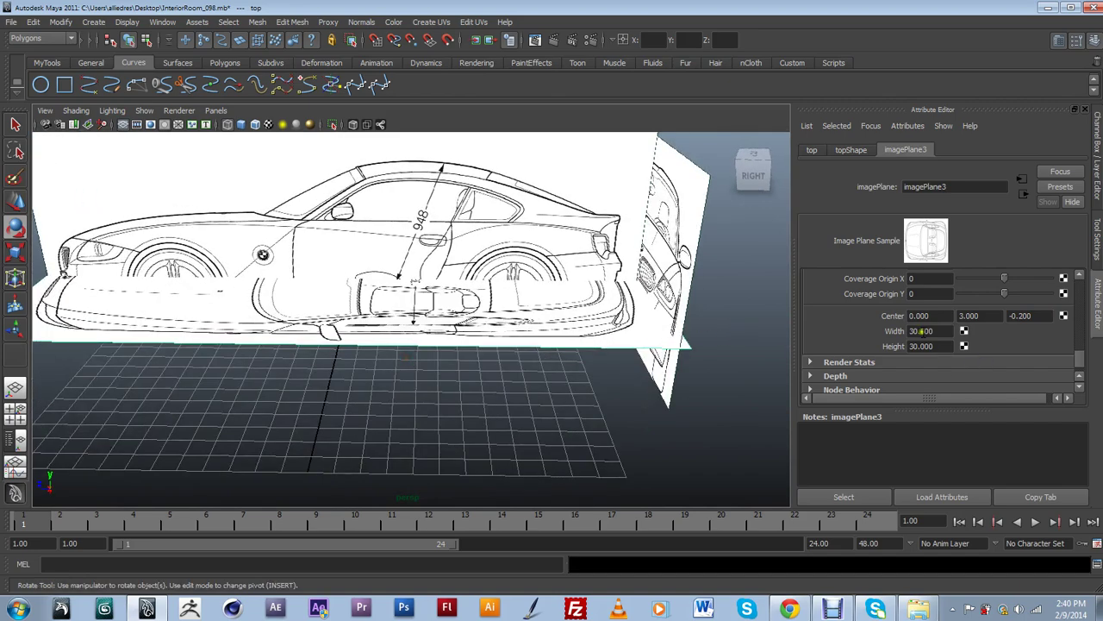
left_click_drag(922, 331, 942, 333)
type("3")
key("Return")
Step: Lower the top image plane to ground level with a Center Y of 0
left_click_drag(552, 306, 546, 376, "alt")
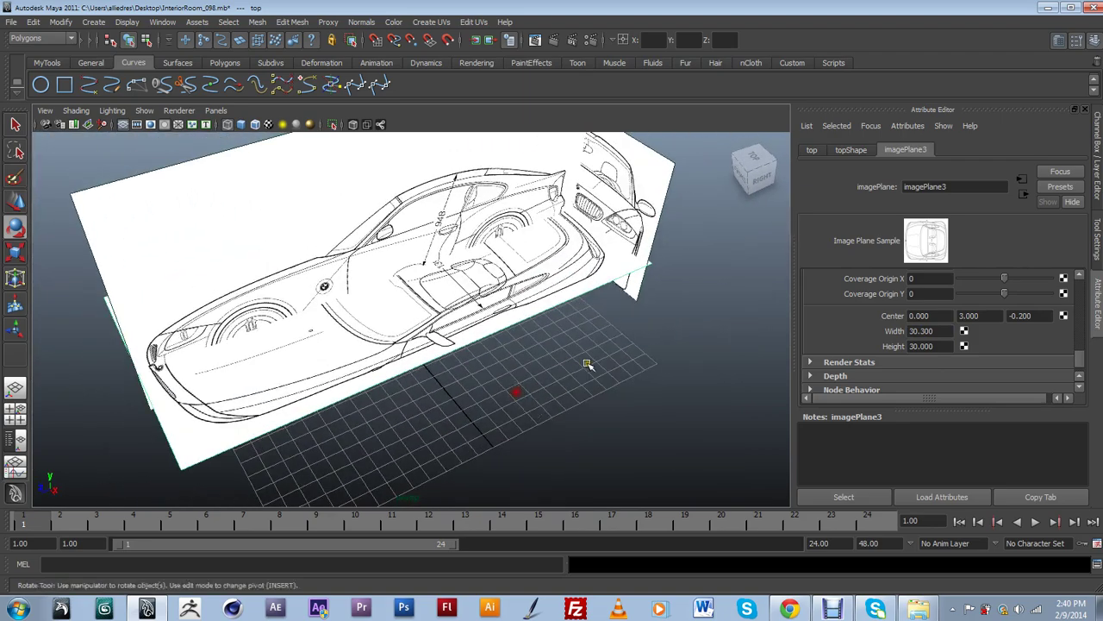
left_click_drag(485, 410, 539, 399, "alt")
left_click_drag(982, 312, 953, 316)
type("0")
key("Return")
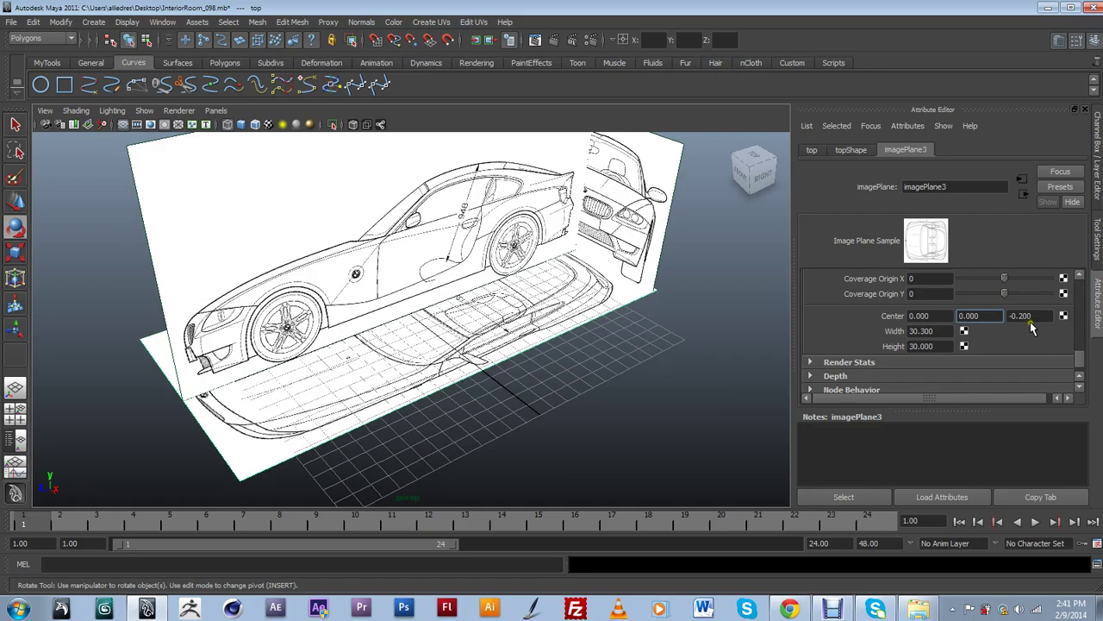
Step: Select the side image plane and shift it off the car's centre line with a Center X of -3
left_click_drag(573, 321, 485, 385, "alt")
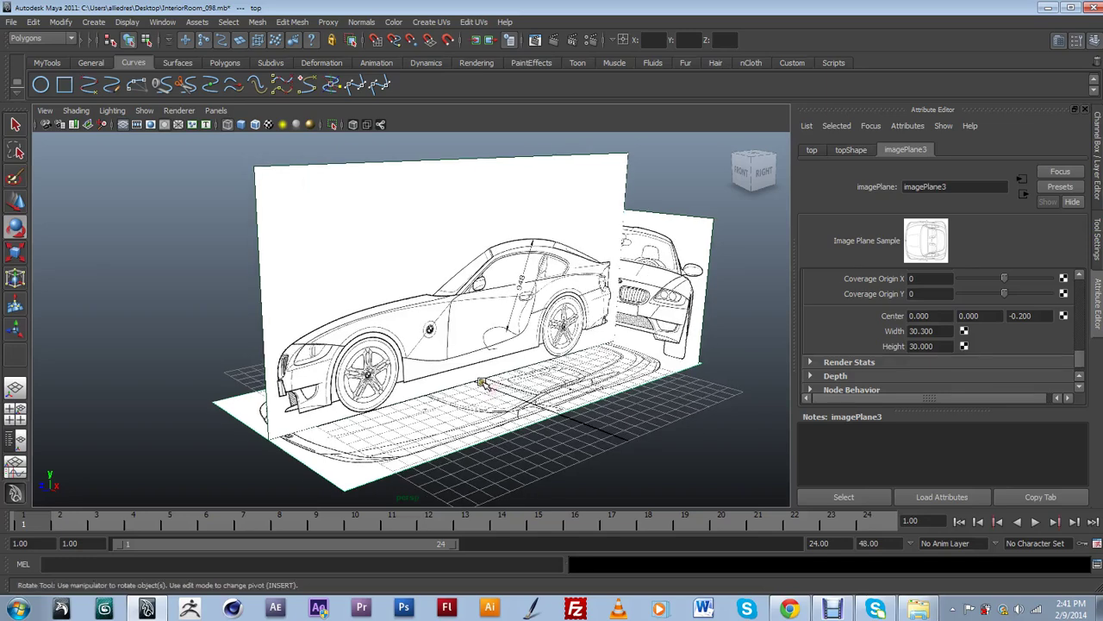
left_click(483, 209)
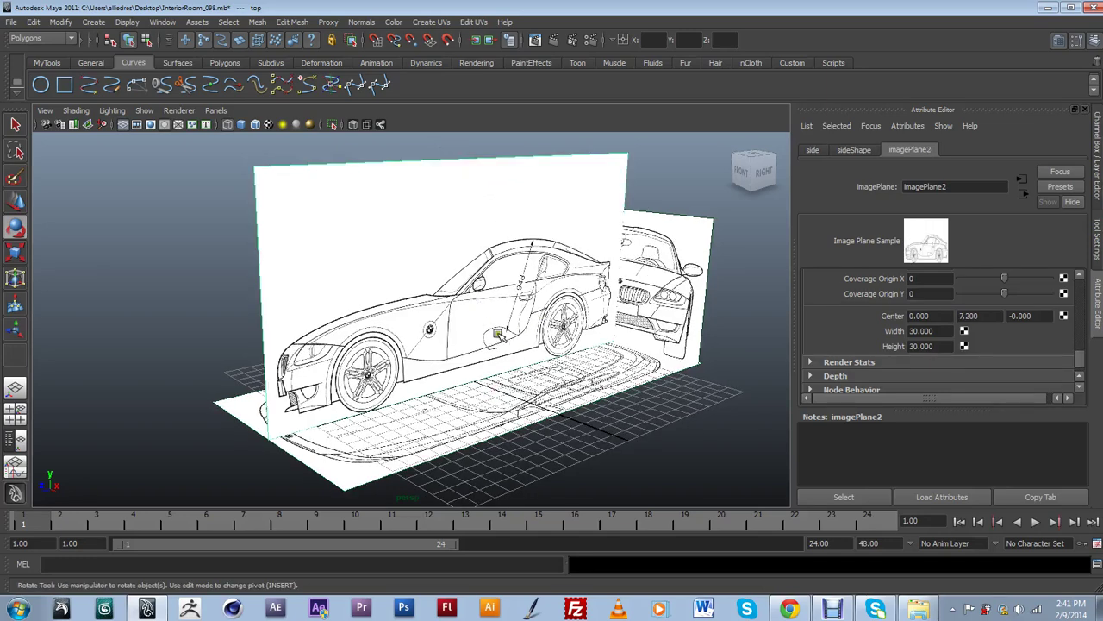
left_click_drag(549, 428, 677, 405, "alt")
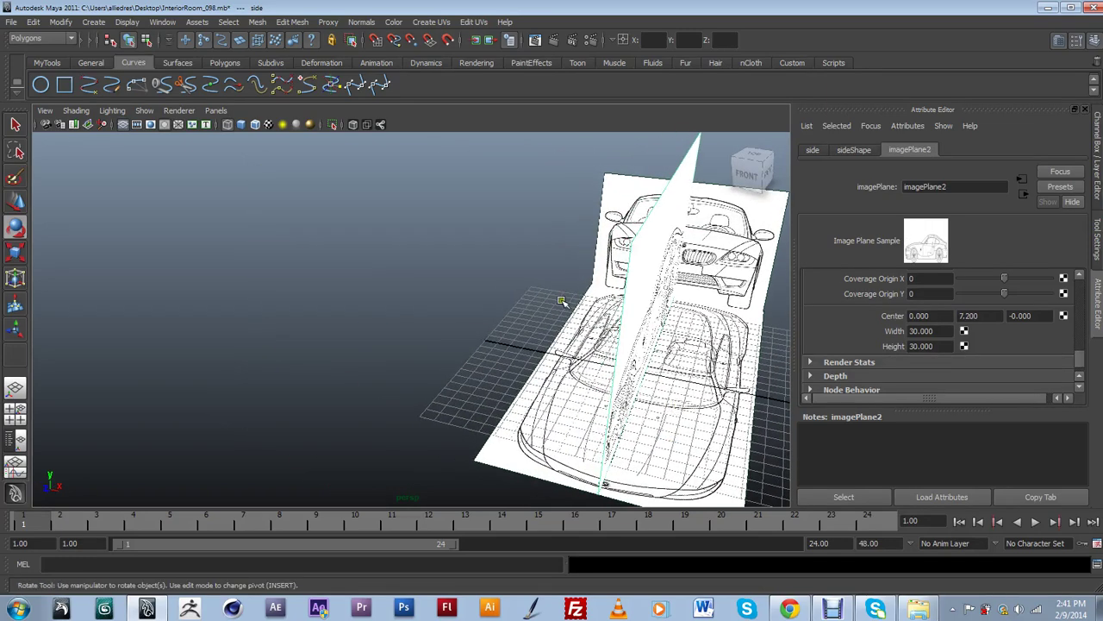
left_click_drag(751, 349, 626, 353, "alt")
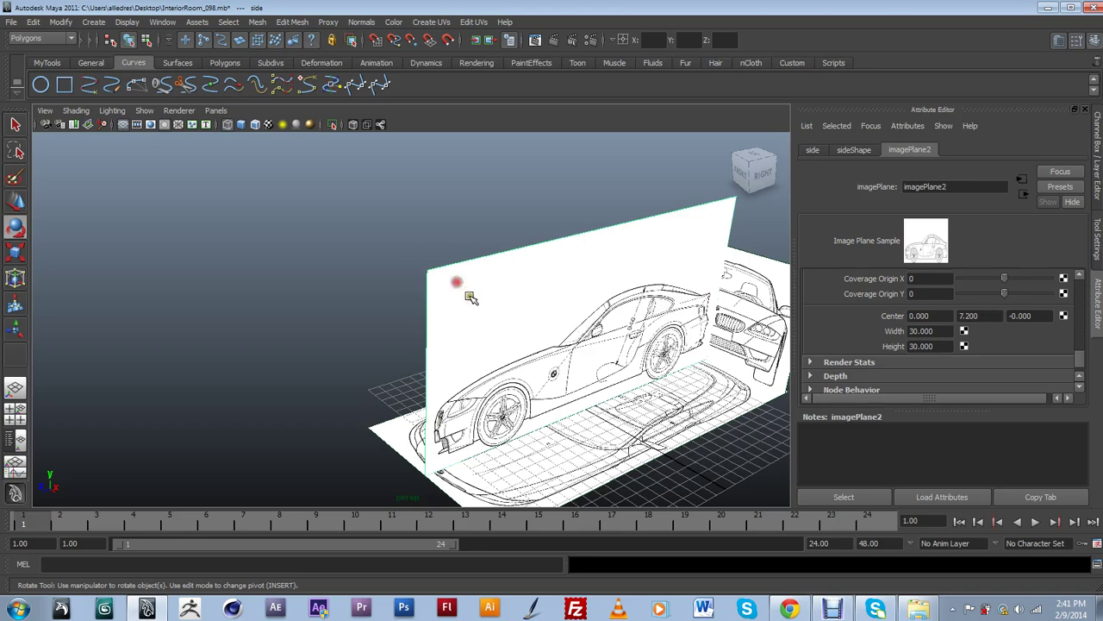
middle_click_drag(565, 360, 442, 301, "alt")
mouse_move(560, 336)
left_mouse_down("alt")
mouse_move(552, 308)
mouse_move(572, 326)
left_mouse_up("alt")
left_click(925, 315)
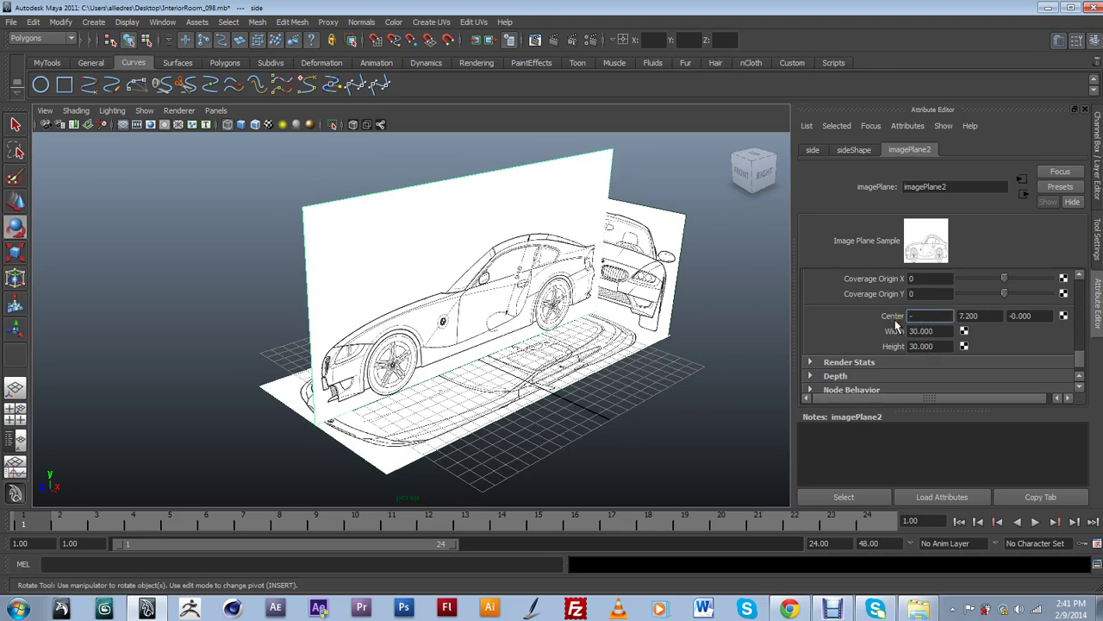
type("-3")
key("Return")
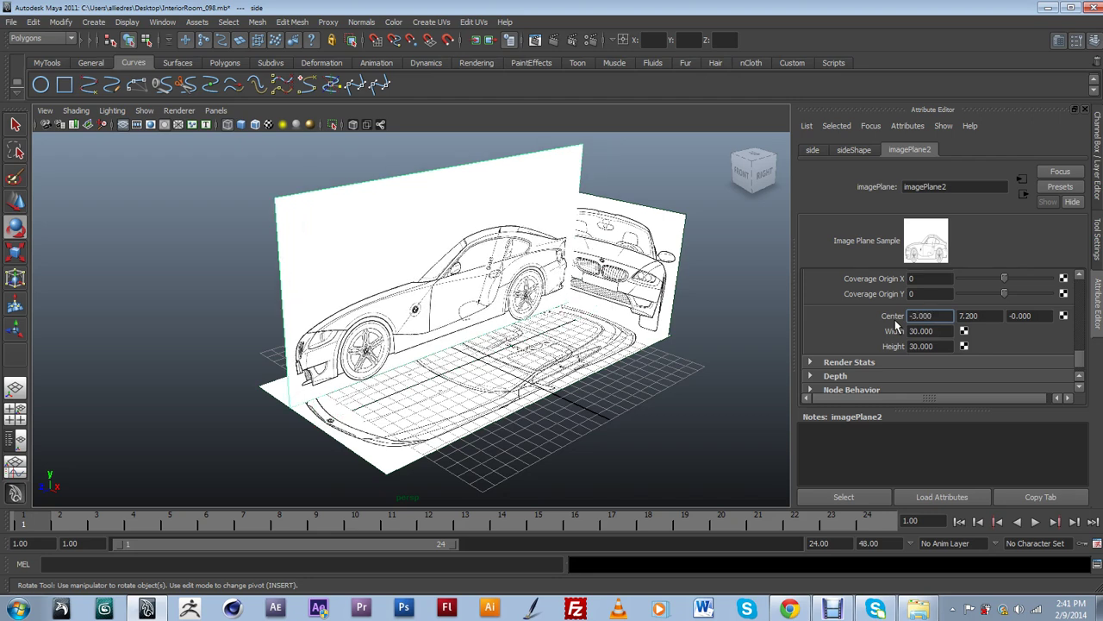
Step: Move the side image plane to the edge of the top image, trying Center X of -5 and -8 and settling on -7
left_click_drag(911, 318, 933, 318)
type("-5")
key("Return")
double_click(927, 316)
type("-8")
key("Return")
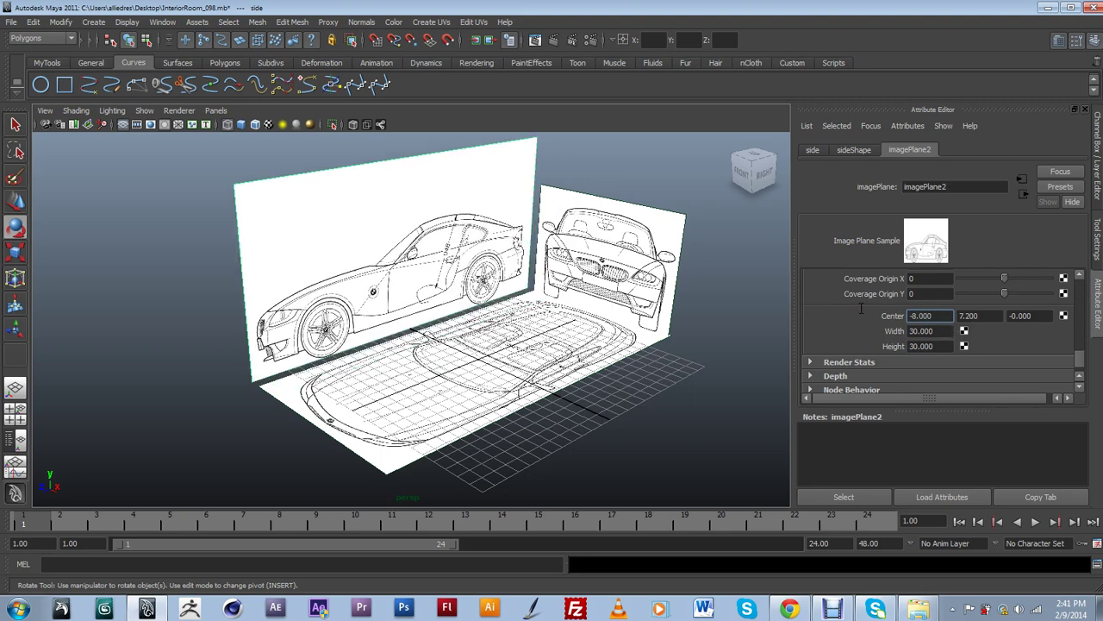
left_click_drag(409, 324, 426, 335, "alt")
left_click_drag(938, 314, 846, 323)
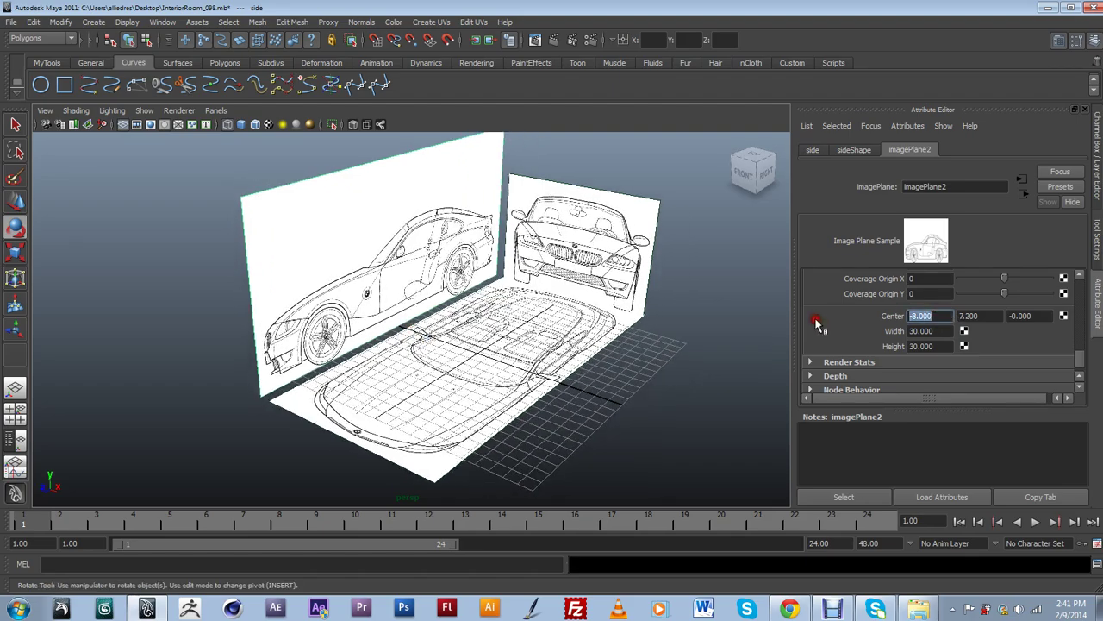
type("-7")
key("Return")
Step: Examine the arrangement of the three blueprint image planes in the perspective, front and side views
left_click_drag(459, 347, 455, 396, "alt")
scroll(387, 348, "up", 3)
scroll(490, 459, "down", 4)
scroll(522, 378, "up", 5)
left_click(216, 111)
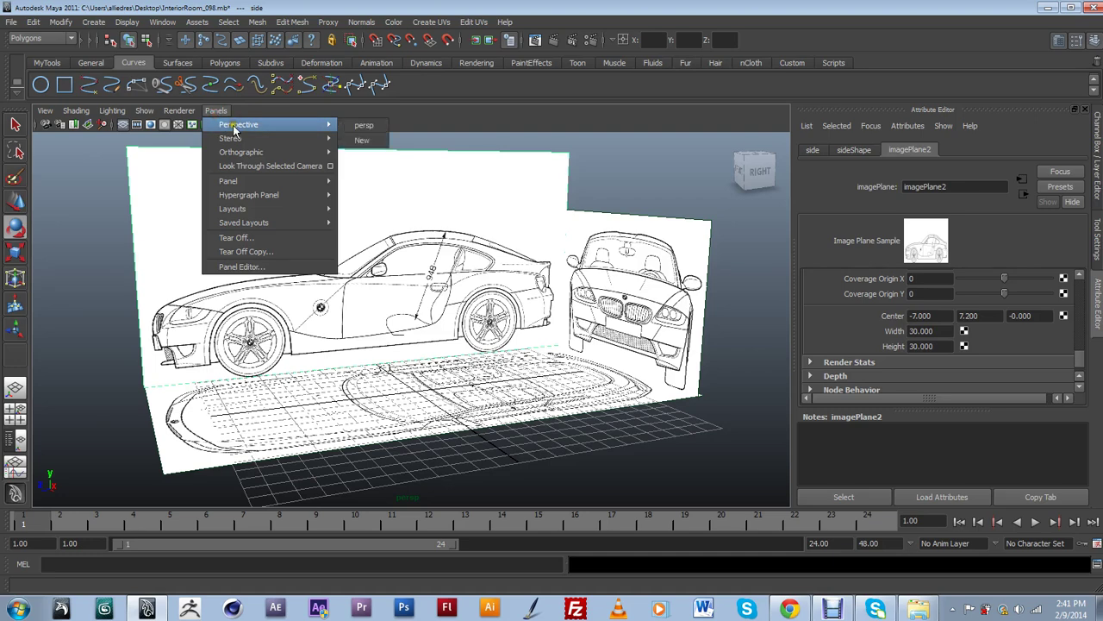
left_click(363, 153)
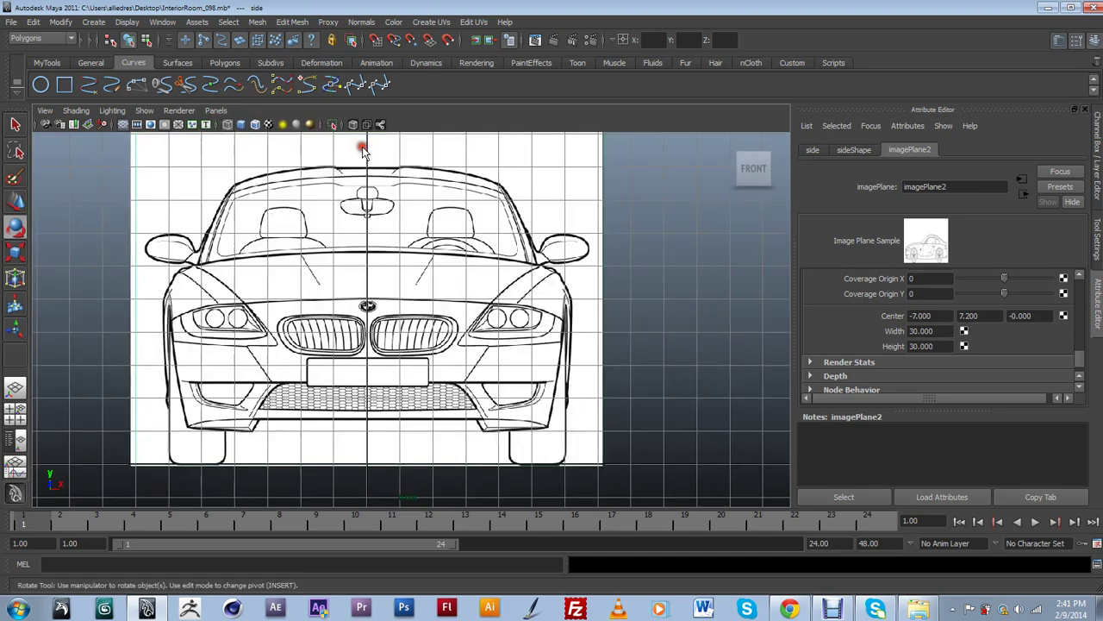
left_click(215, 110)
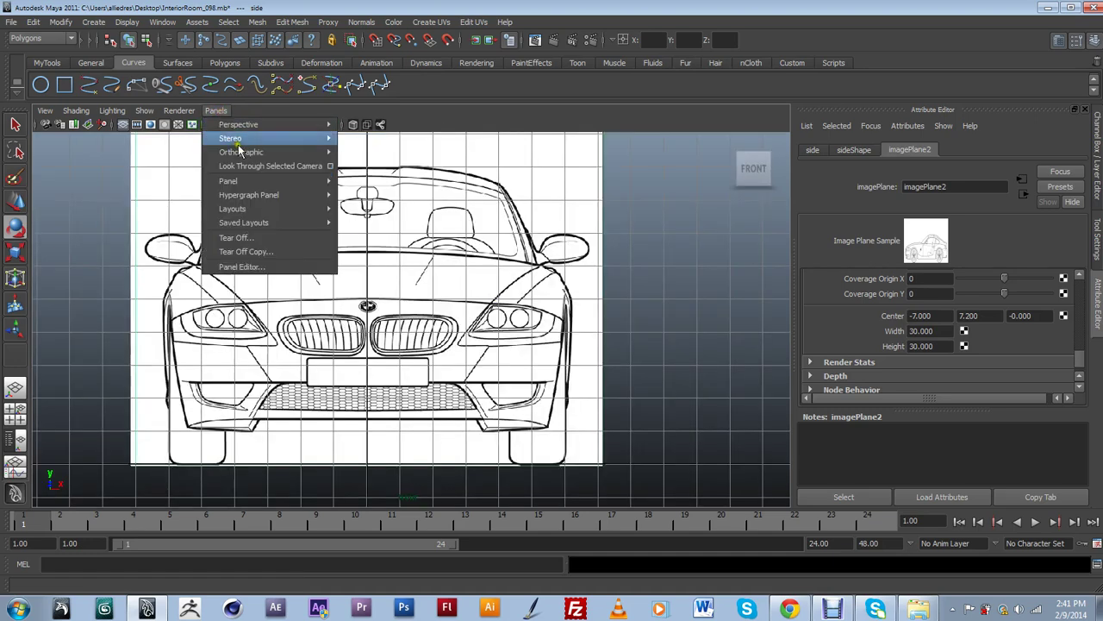
mouse_move(244, 152)
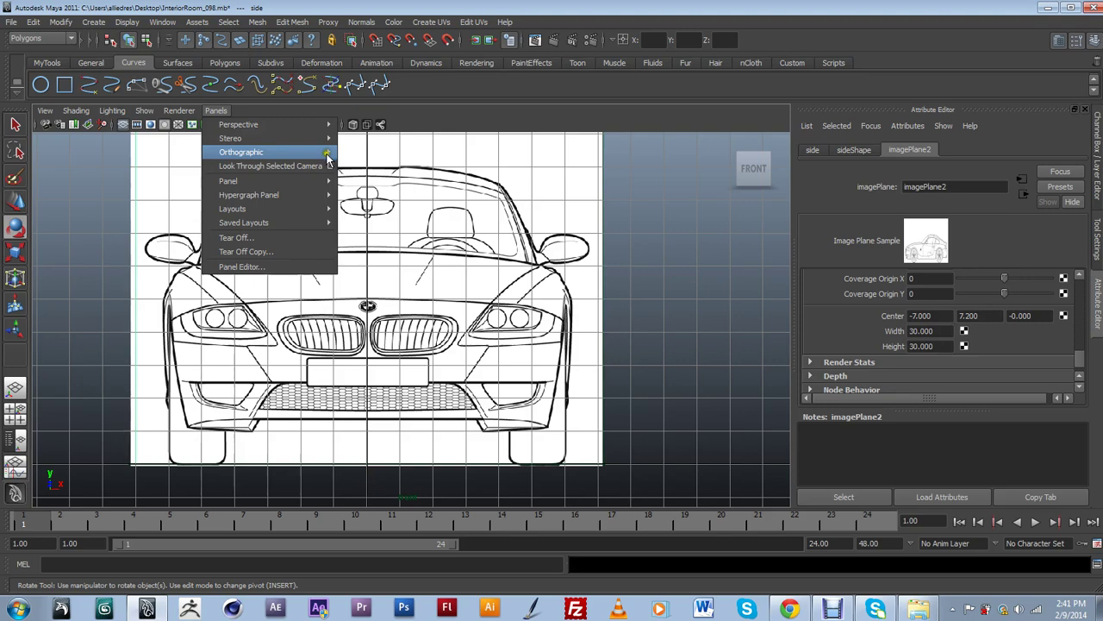
left_click(361, 167)
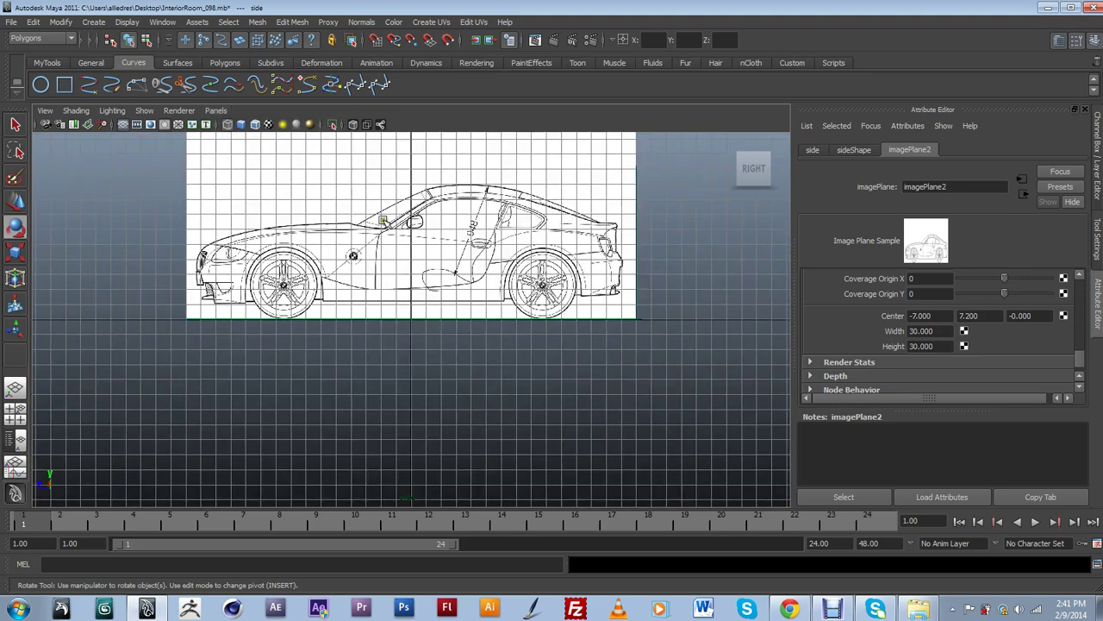
scroll(475, 285, "up", 3)
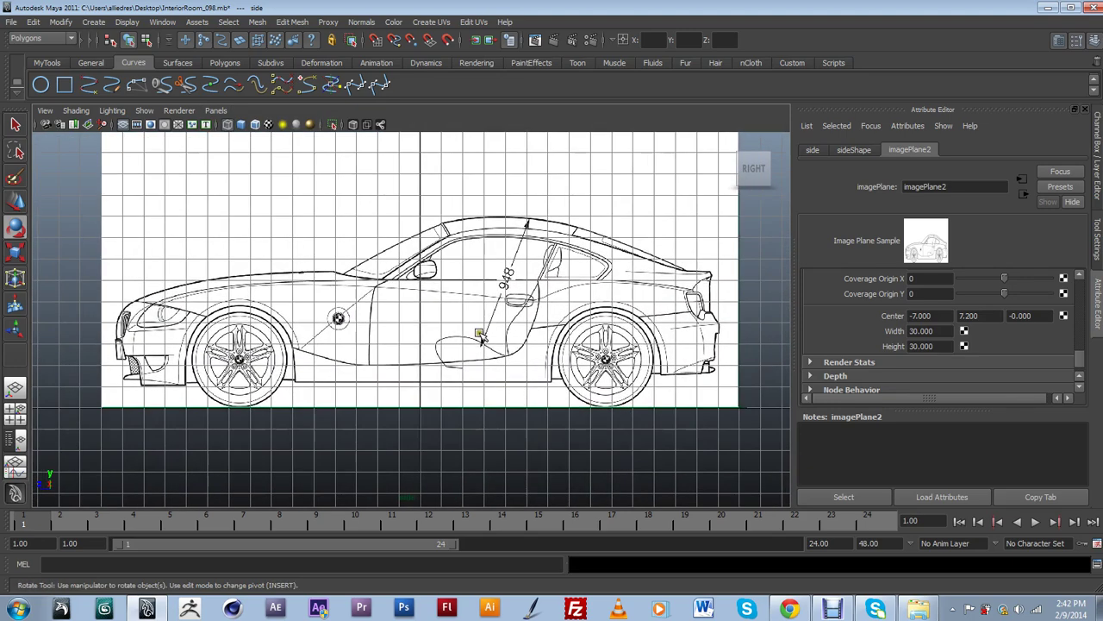
left_click_drag(465, 299, 488, 351, "alt")
scroll(465, 334, "up", 3)
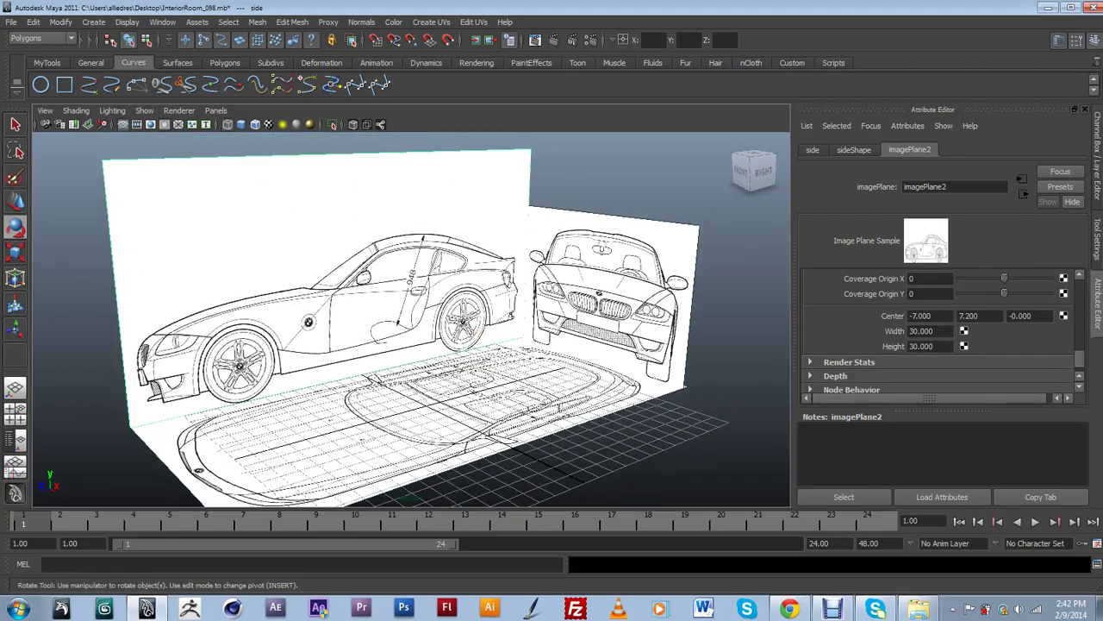